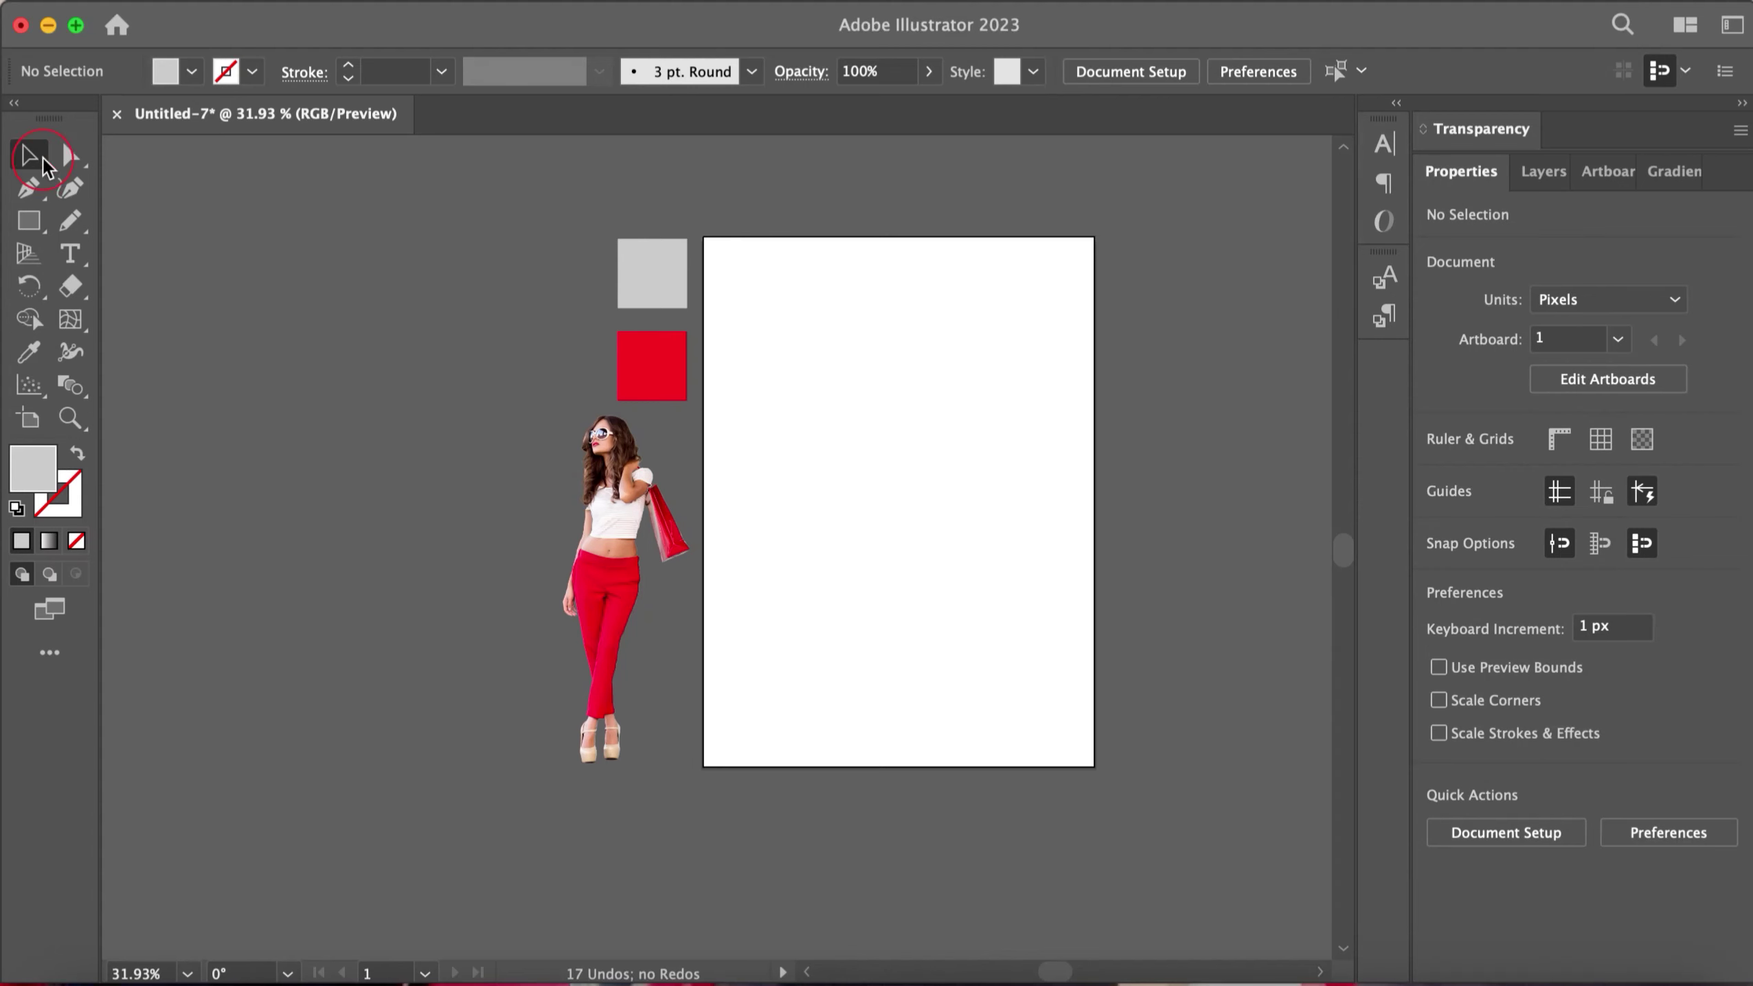
Step: Cover the whole artboard with a light grey rectangle
left_click_drag(704, 236, 869, 372)
key("ctrl+z")
left_click_drag(704, 237, 1095, 767)
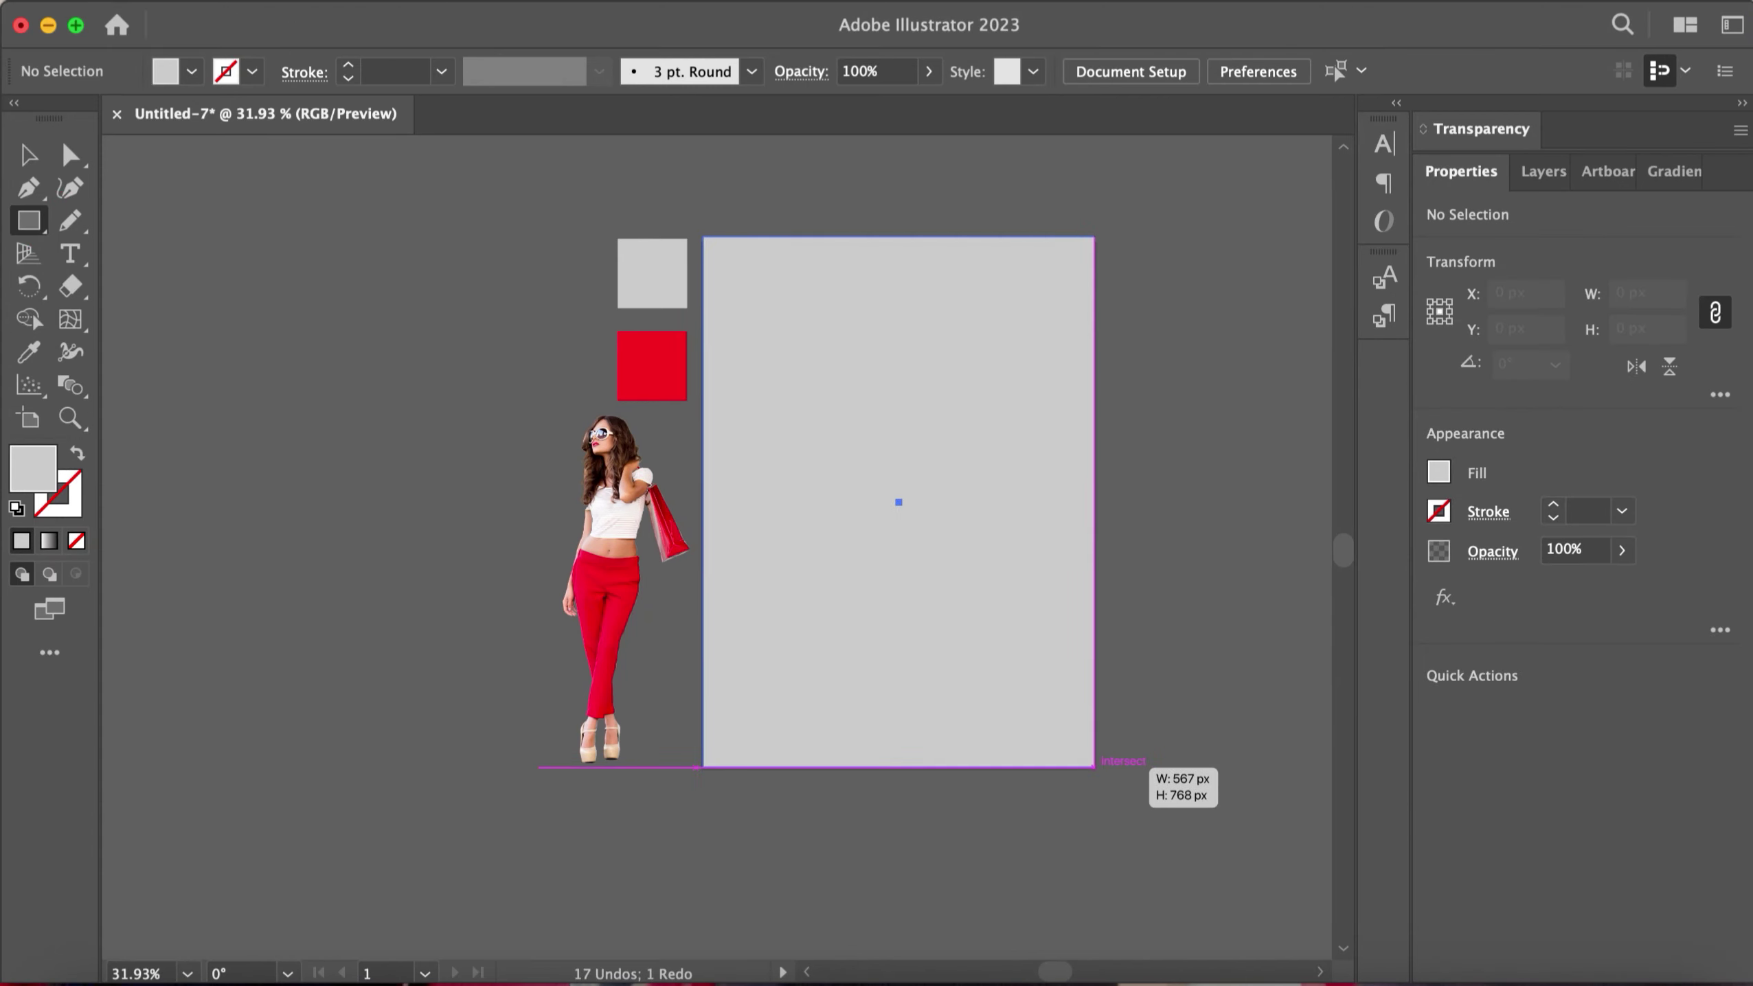
Step: Bring the model photo in front of the rectangle and enlarge it on the artboard's right side
mouse_move(618, 625)
left_mouse_down()
mouse_move(518, 619)
mouse_move(977, 542)
left_mouse_up()
right_click(570, 625)
left_click(912, 807)
left_click_drag(1058, 635, 1130, 735)
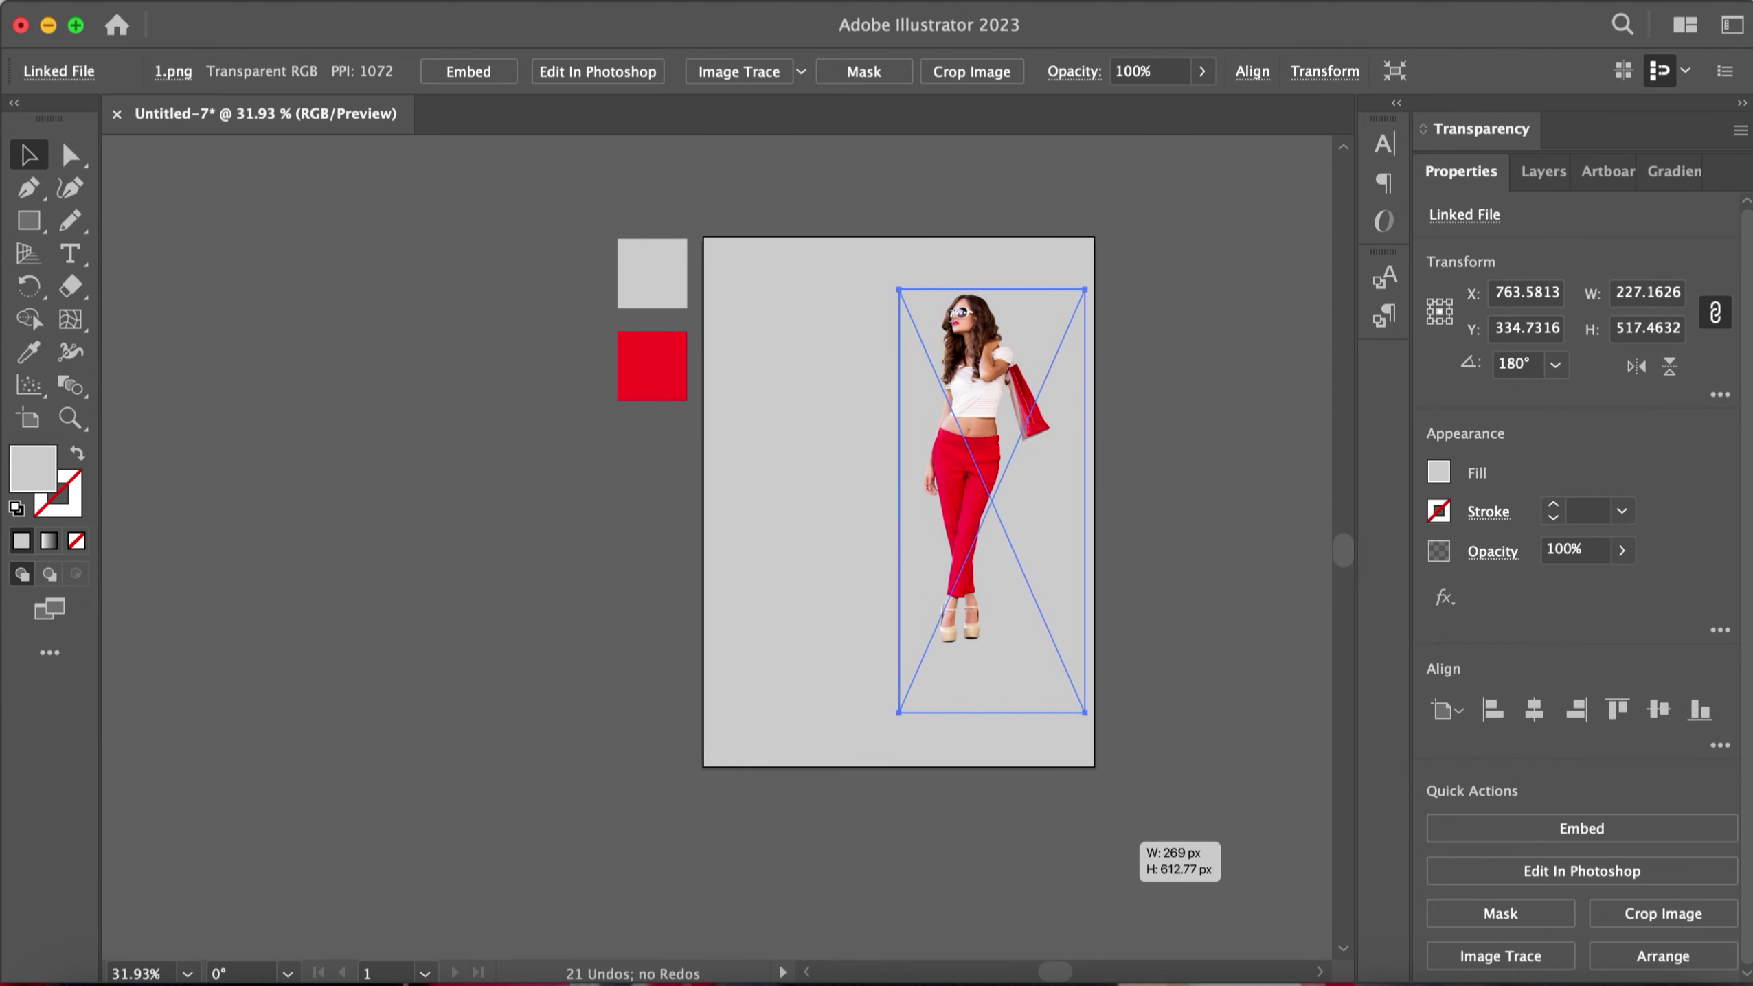
left_click_drag(1005, 616, 986, 616)
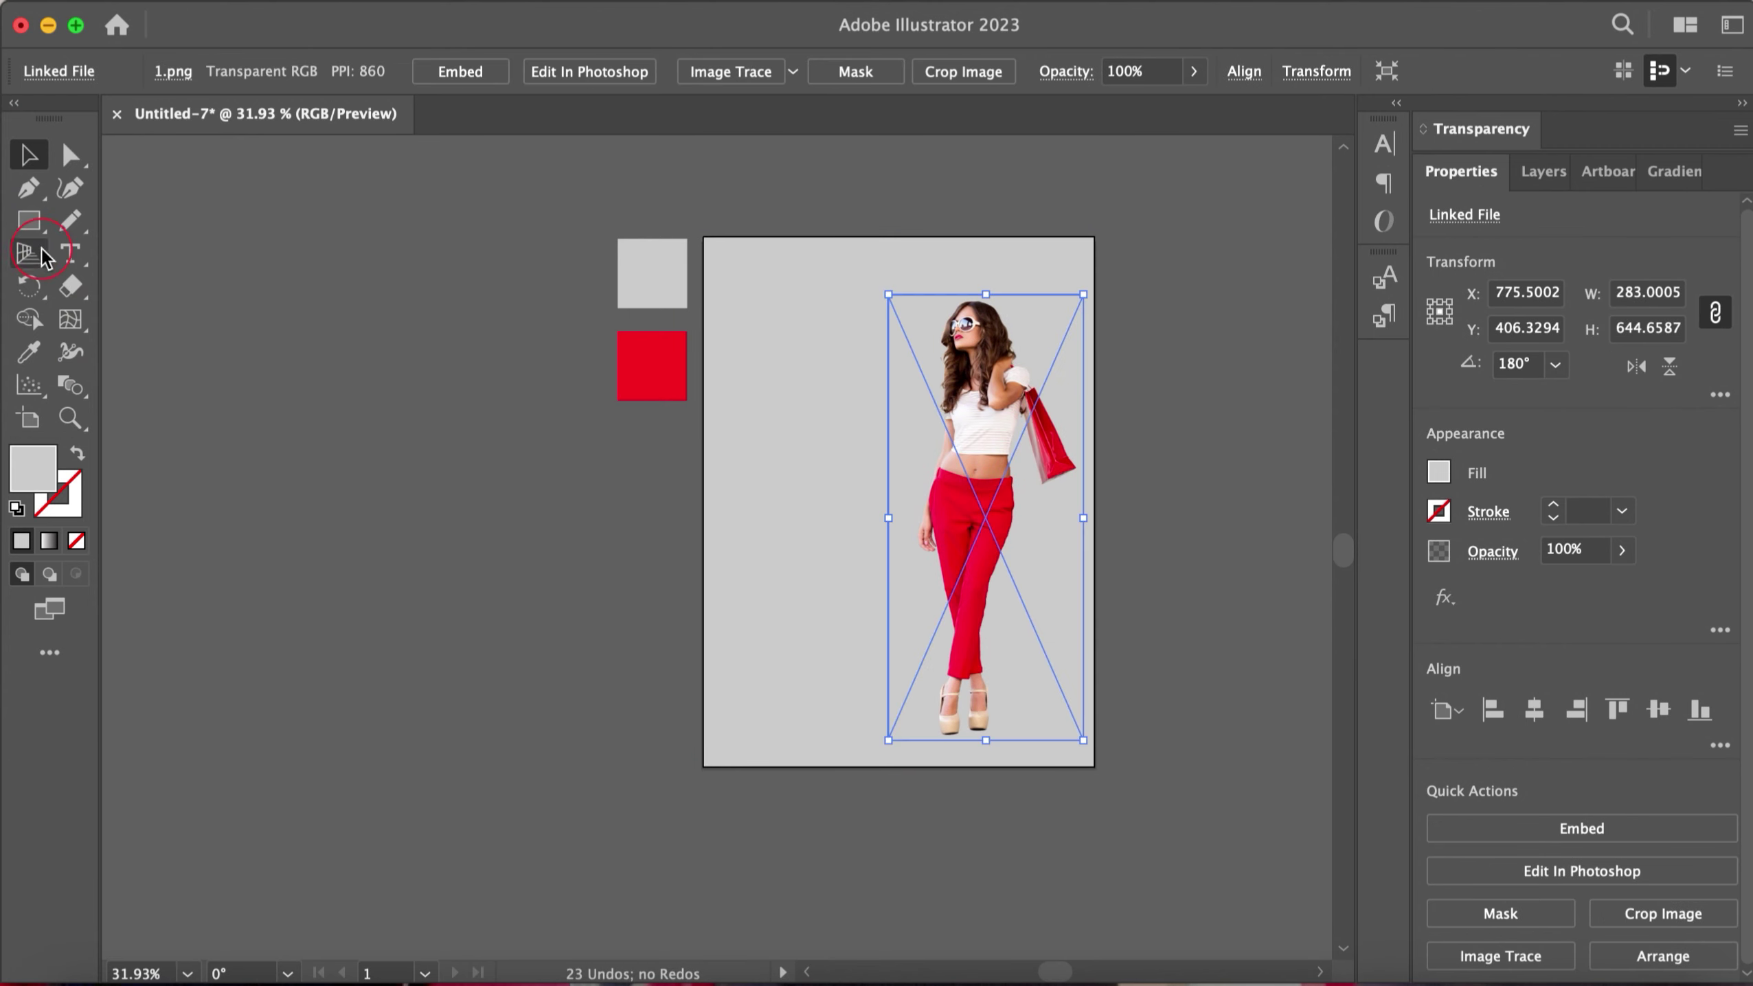
Step: Create a text object reading 'Ra' left of the artboard
key("t")
left_click(253, 561)
left_click(1468, 769)
key("BackSpace")
type("Ra")
left_click(27, 154)
scroll(1657, 594, "down", 5)
Step: Change the text to 'Fa' in Minion Variable Concept, enlarged on the poster's upper left
left_click(1715, 408)
left_click(1646, 498)
left_click(298, 539)
left_click_drag(283, 545, 254, 545)
type("Fa")
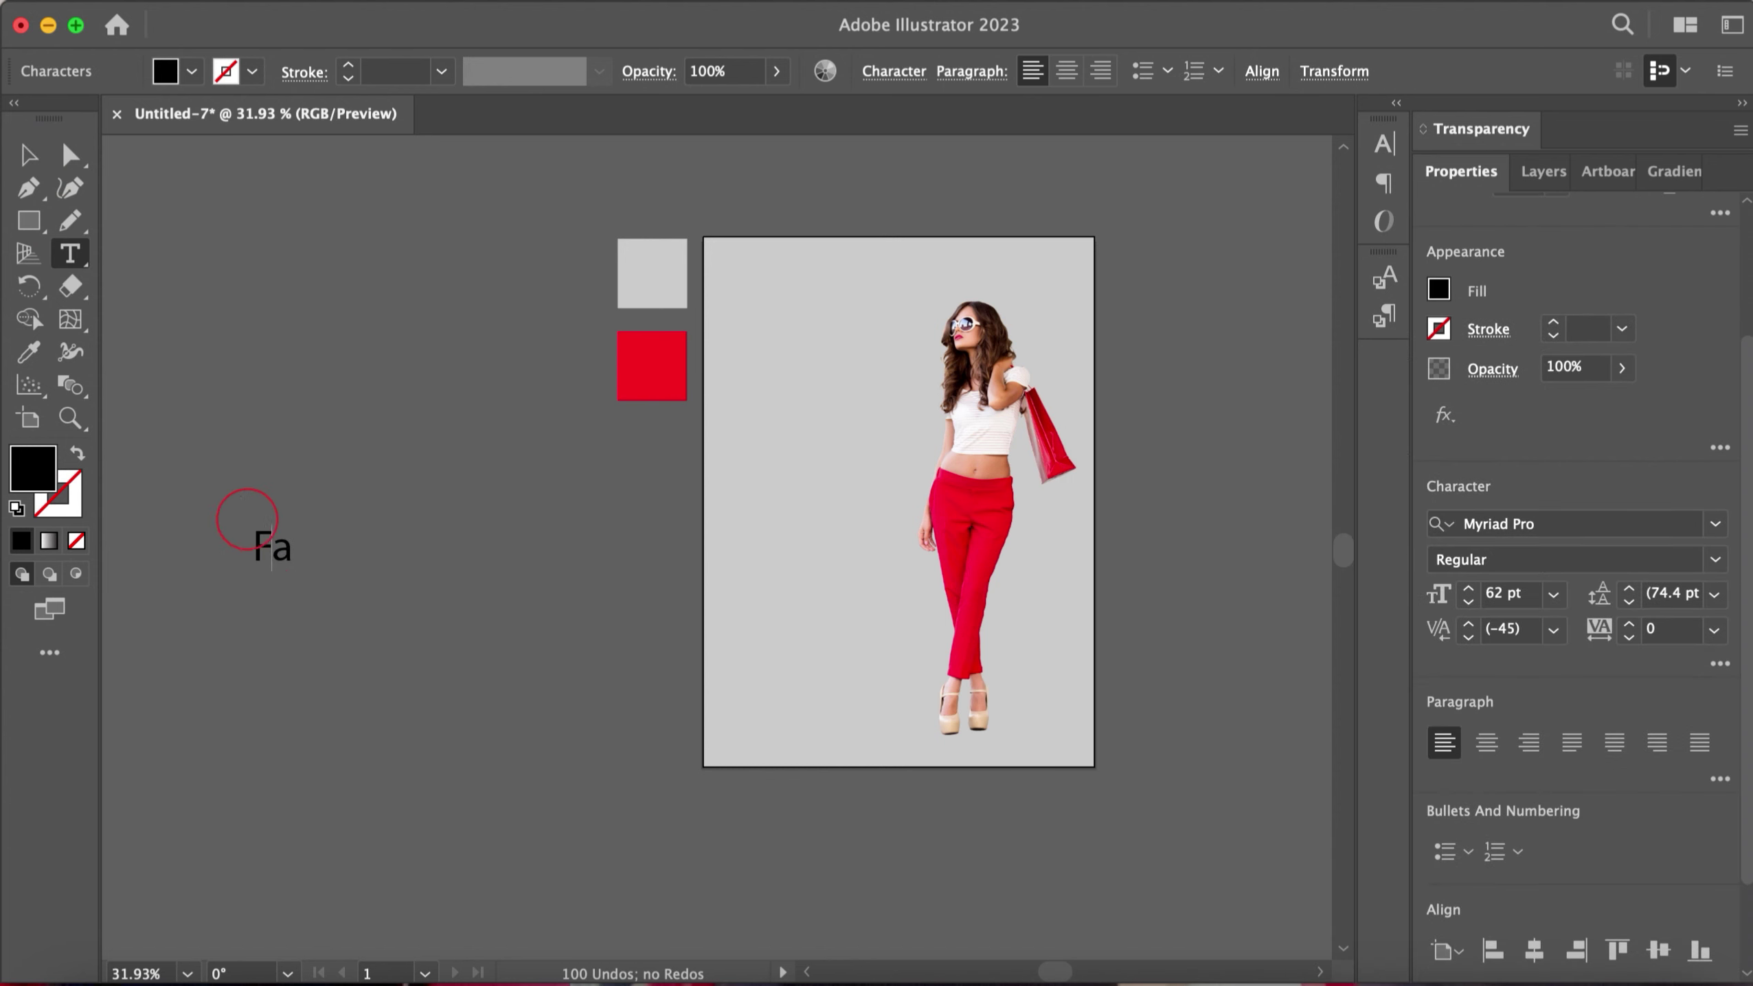
left_click(29, 156)
left_click(1715, 524)
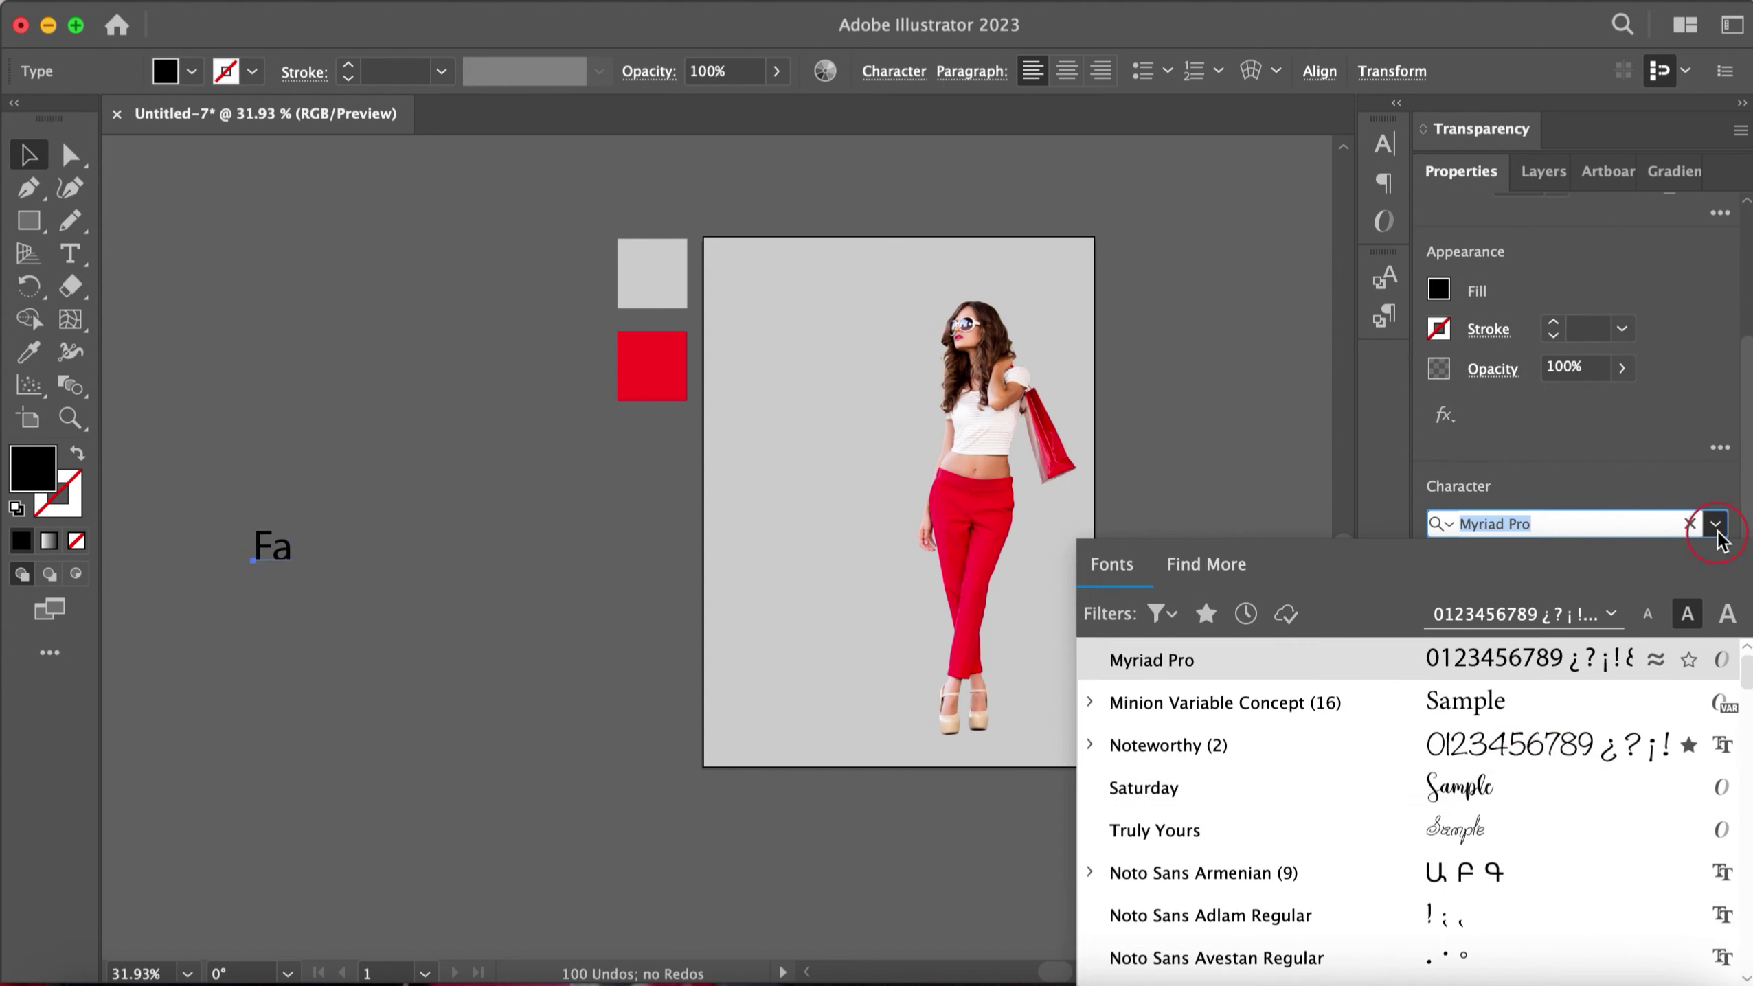
left_click(1523, 701)
mouse_move(293, 577)
left_mouse_down()
mouse_move(432, 673)
mouse_move(860, 404)
mouse_move(880, 362)
left_mouse_up()
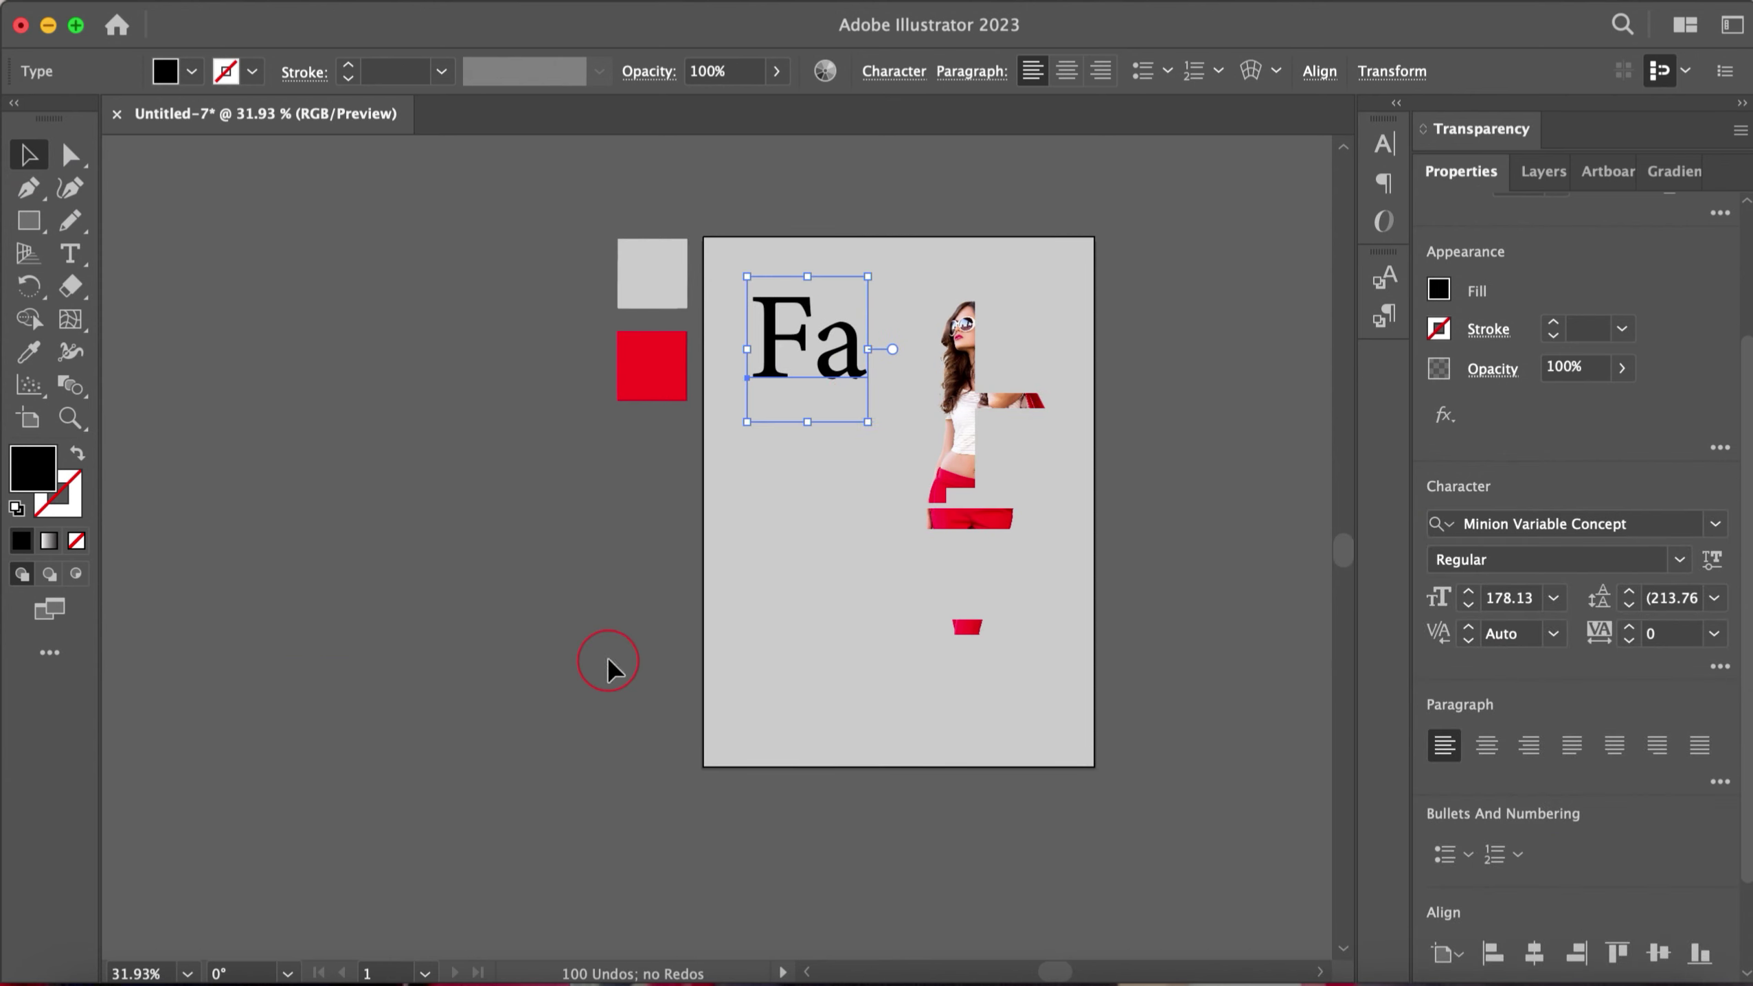
Step: Duplicate 'Fa', retype the copy as 'shi', and place it below Fa
left_click(822, 367)
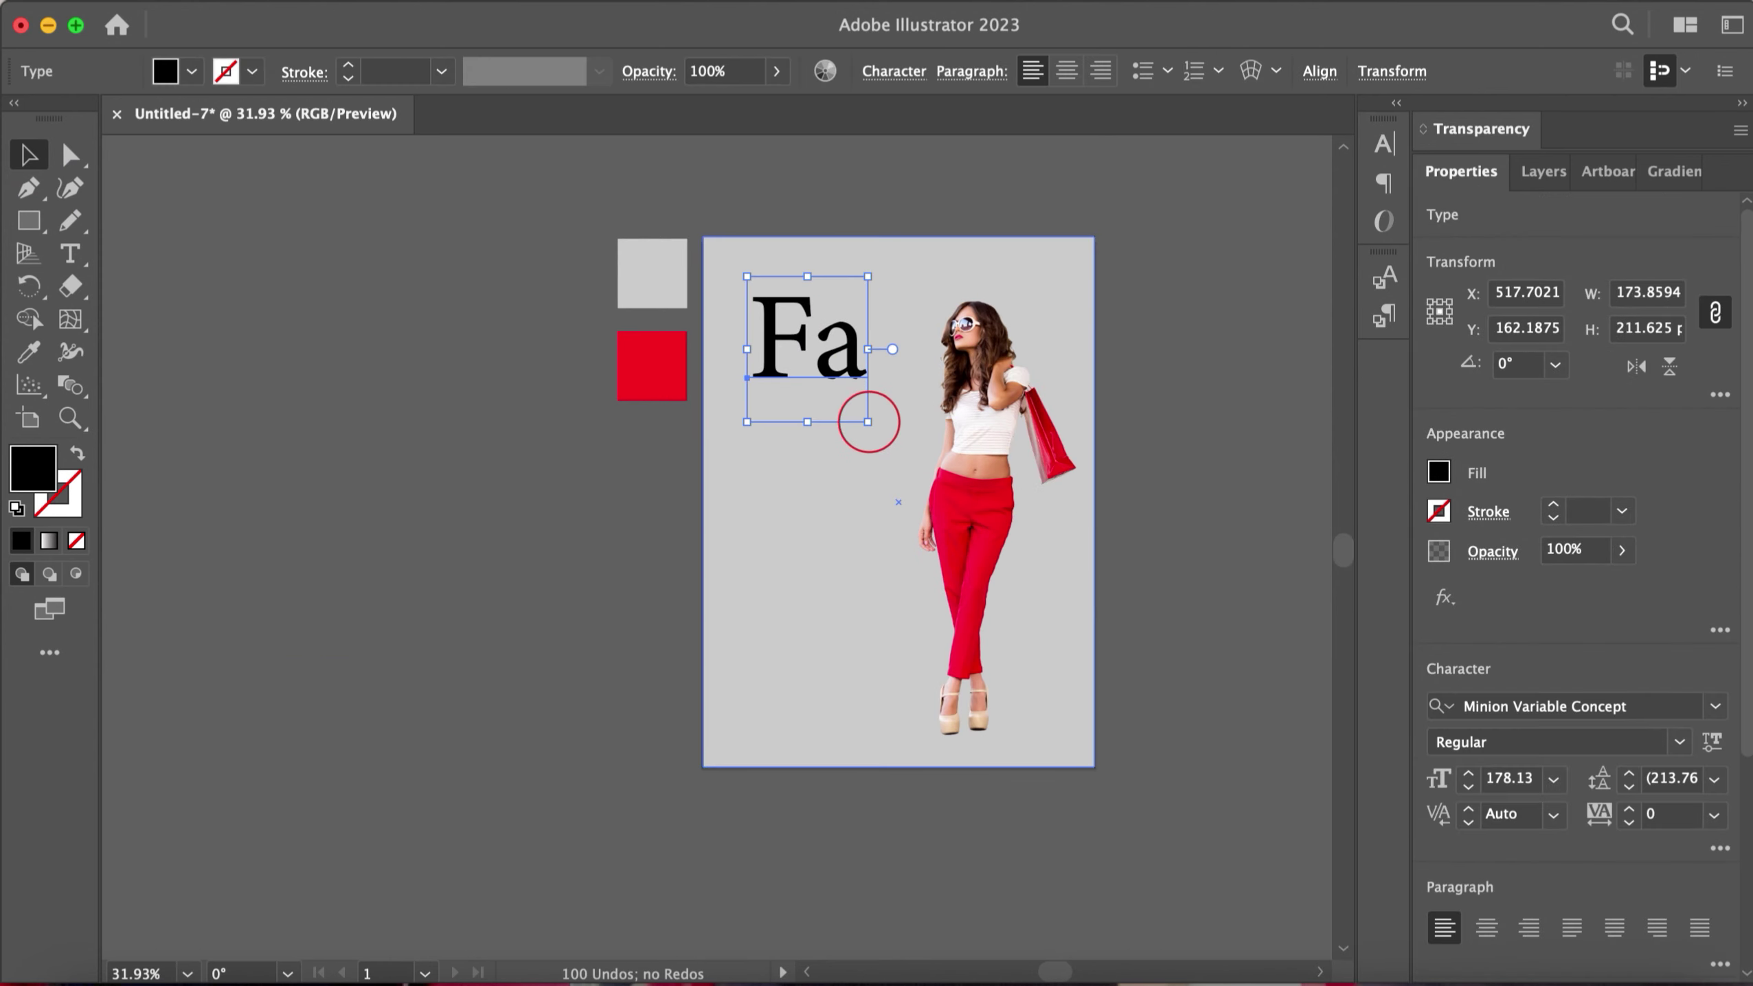
left_click(637, 409)
left_click_drag(800, 331, 396, 401)
double_click(388, 413)
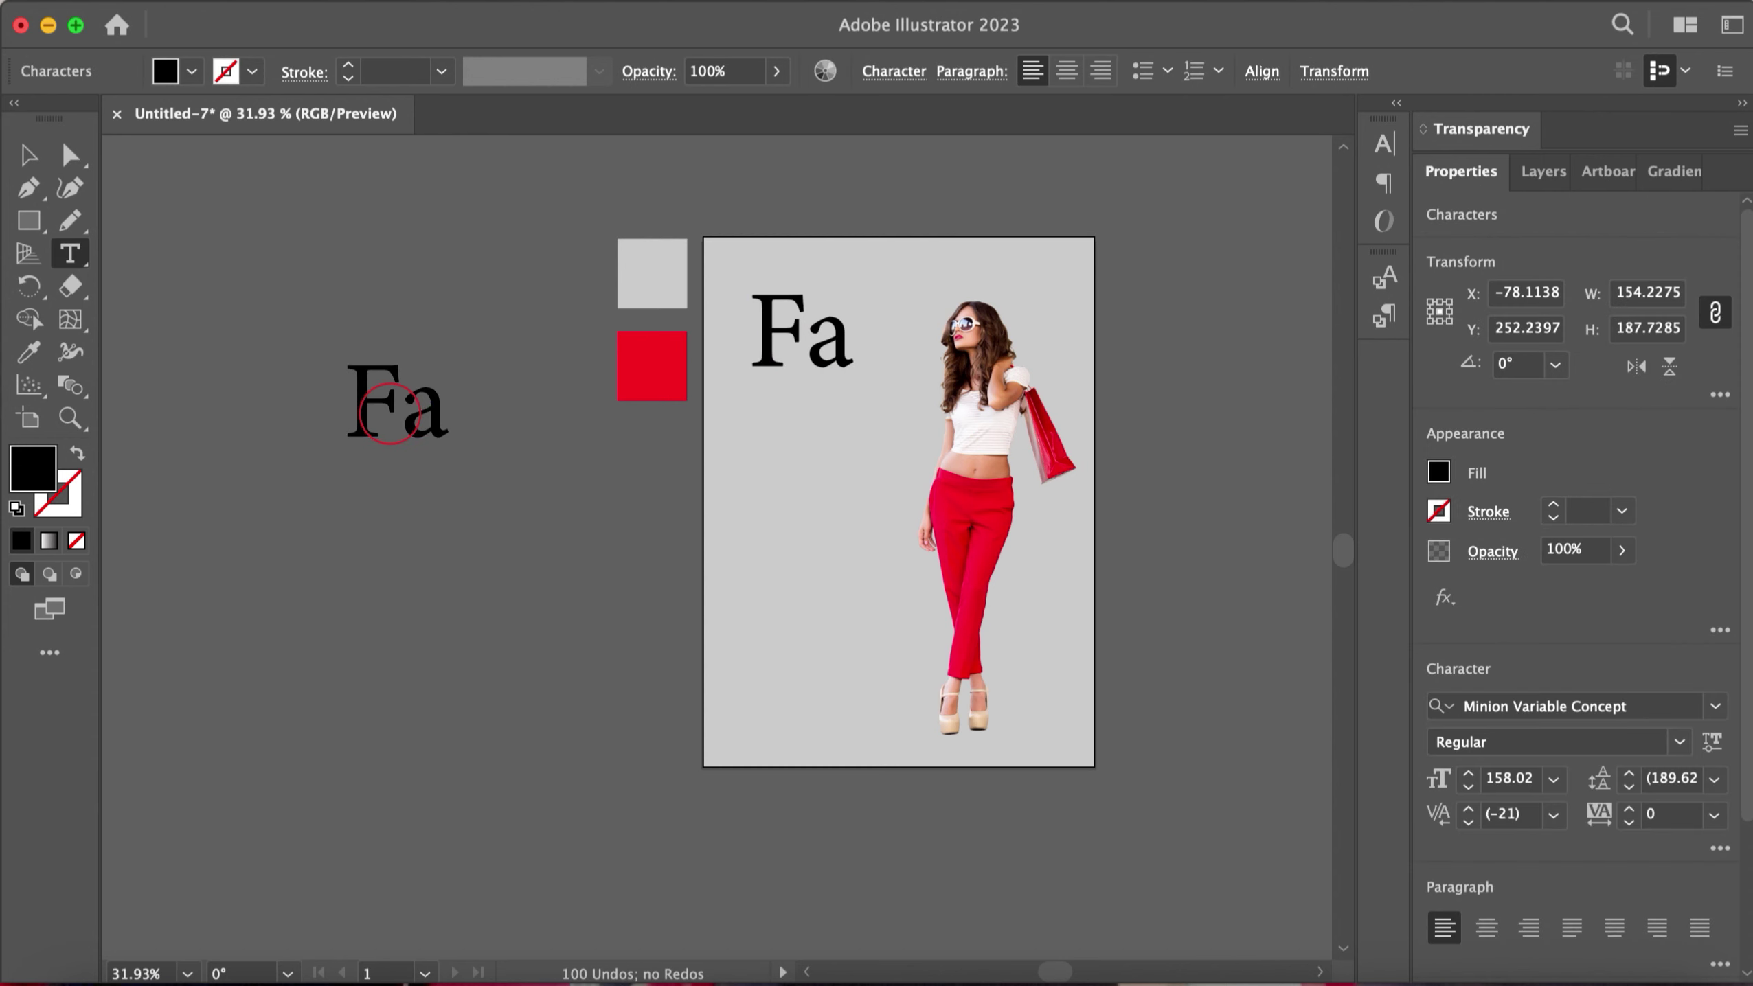
key("BackSpace")
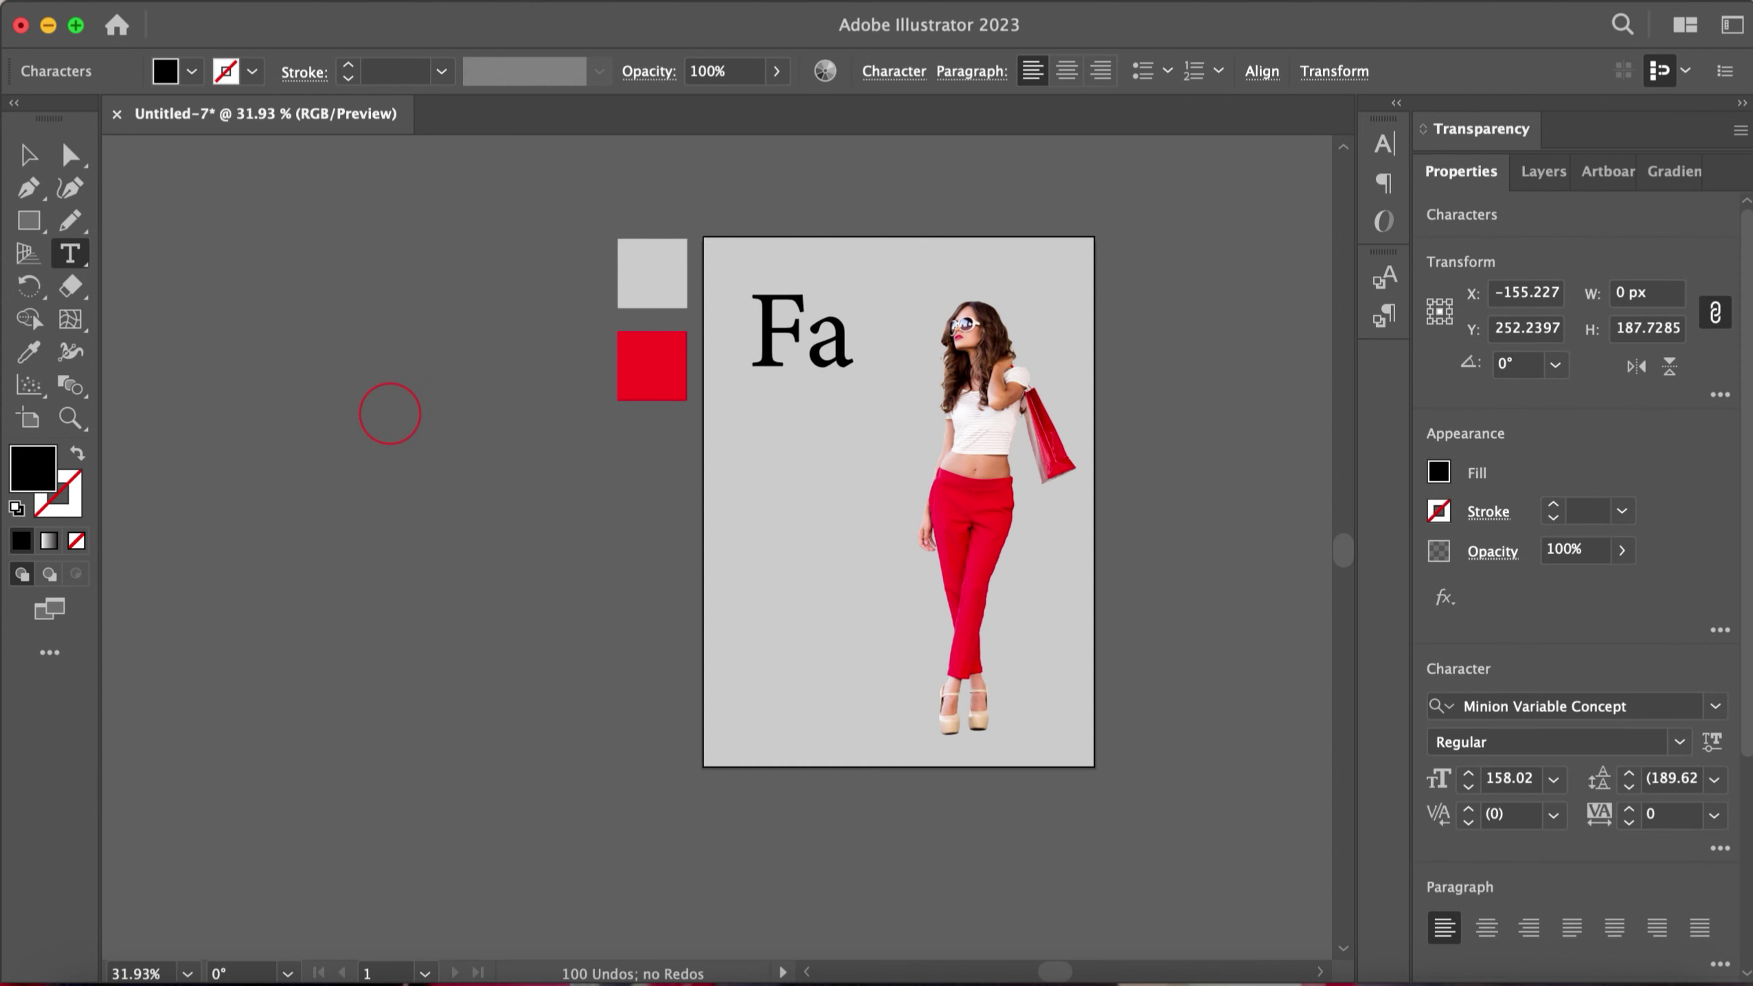
type("shi")
left_click(29, 155)
mouse_move(473, 432)
left_mouse_down()
mouse_move(884, 442)
mouse_move(951, 412)
left_mouse_up()
Step: Shift the model photo right and move 'Fa' slightly left
left_click_drag(967, 514, 1115, 480)
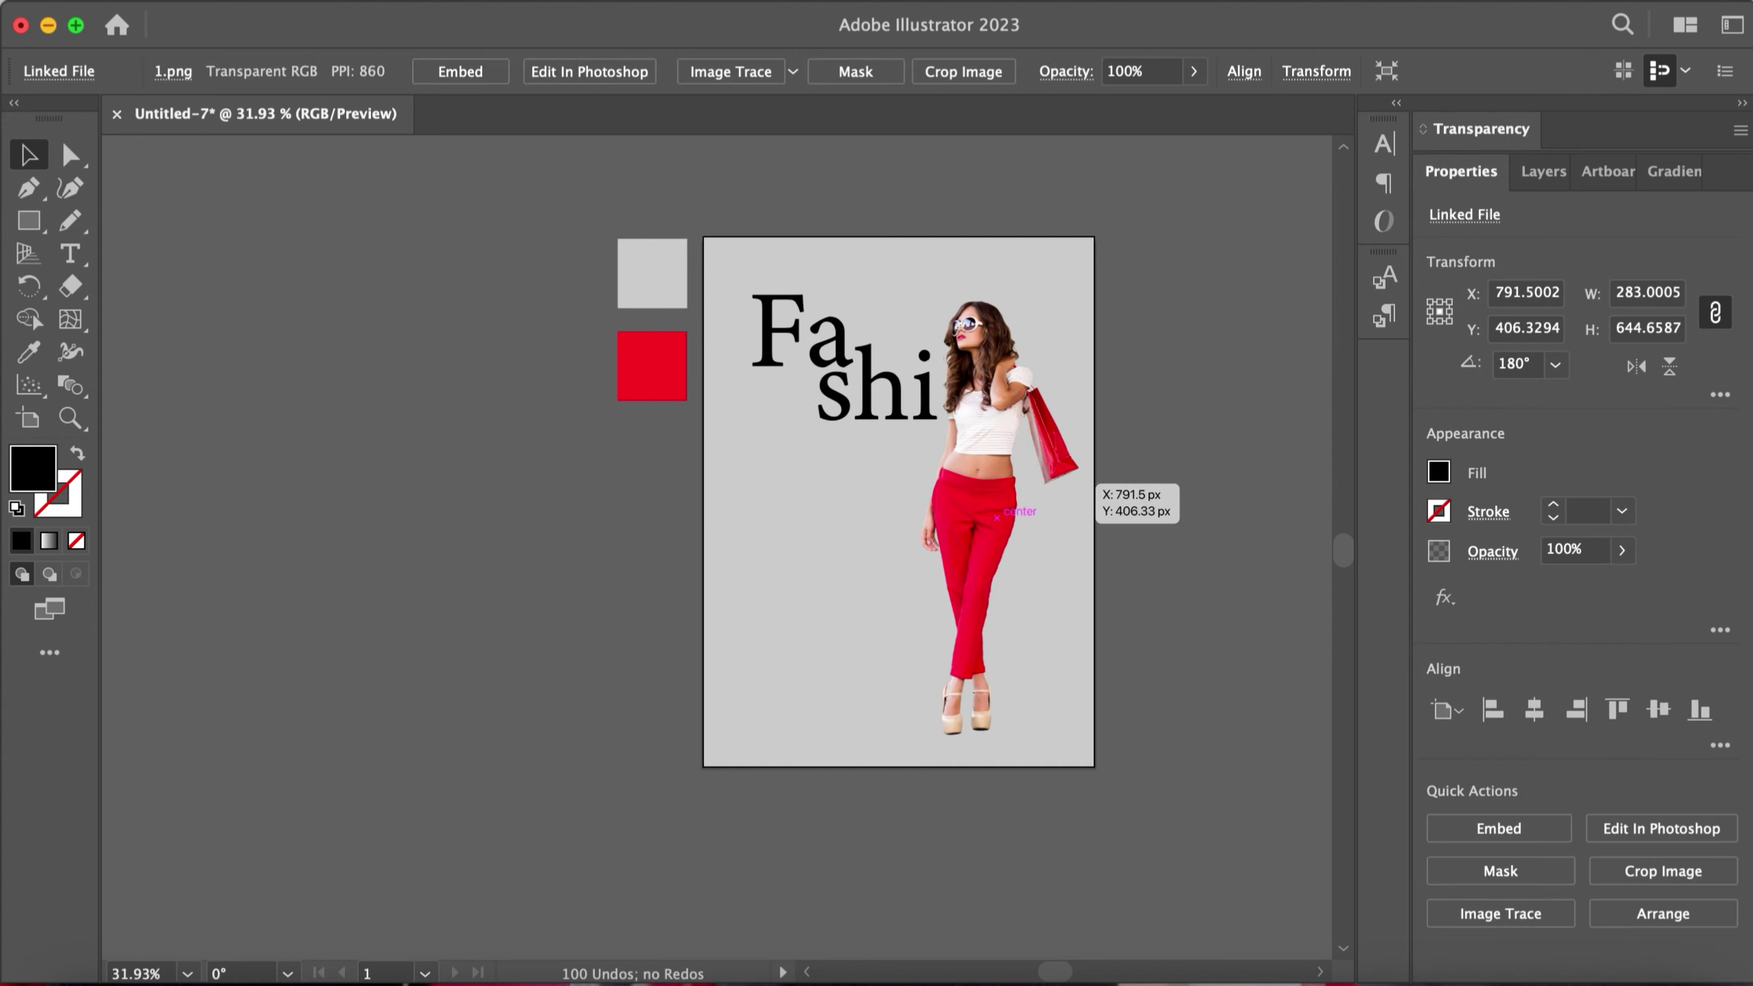
left_click_drag(1115, 480, 1088, 484)
left_click(548, 580)
mouse_move(862, 330)
left_mouse_down()
mouse_move(829, 338)
mouse_move(841, 329)
left_mouse_up()
Step: Duplicate 'shi', retype it as 'no', and place it below shi
left_click_drag(890, 393, 567, 464)
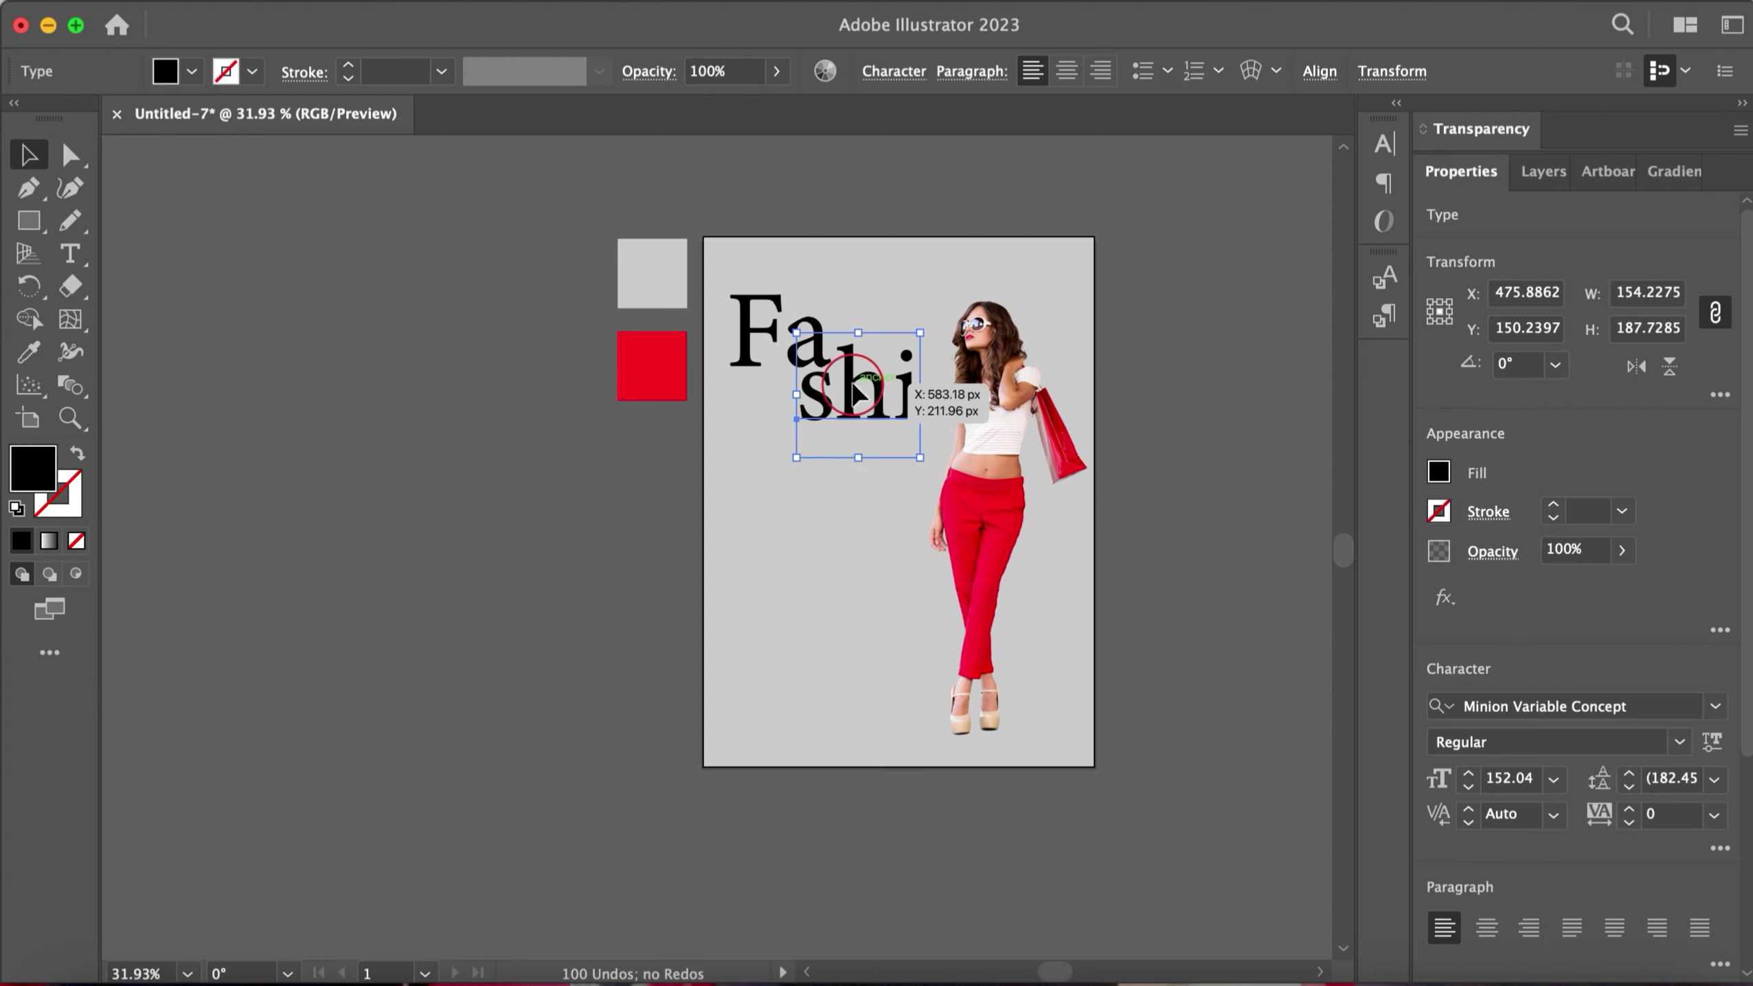
double_click(572, 480)
type("no")
key("Escape")
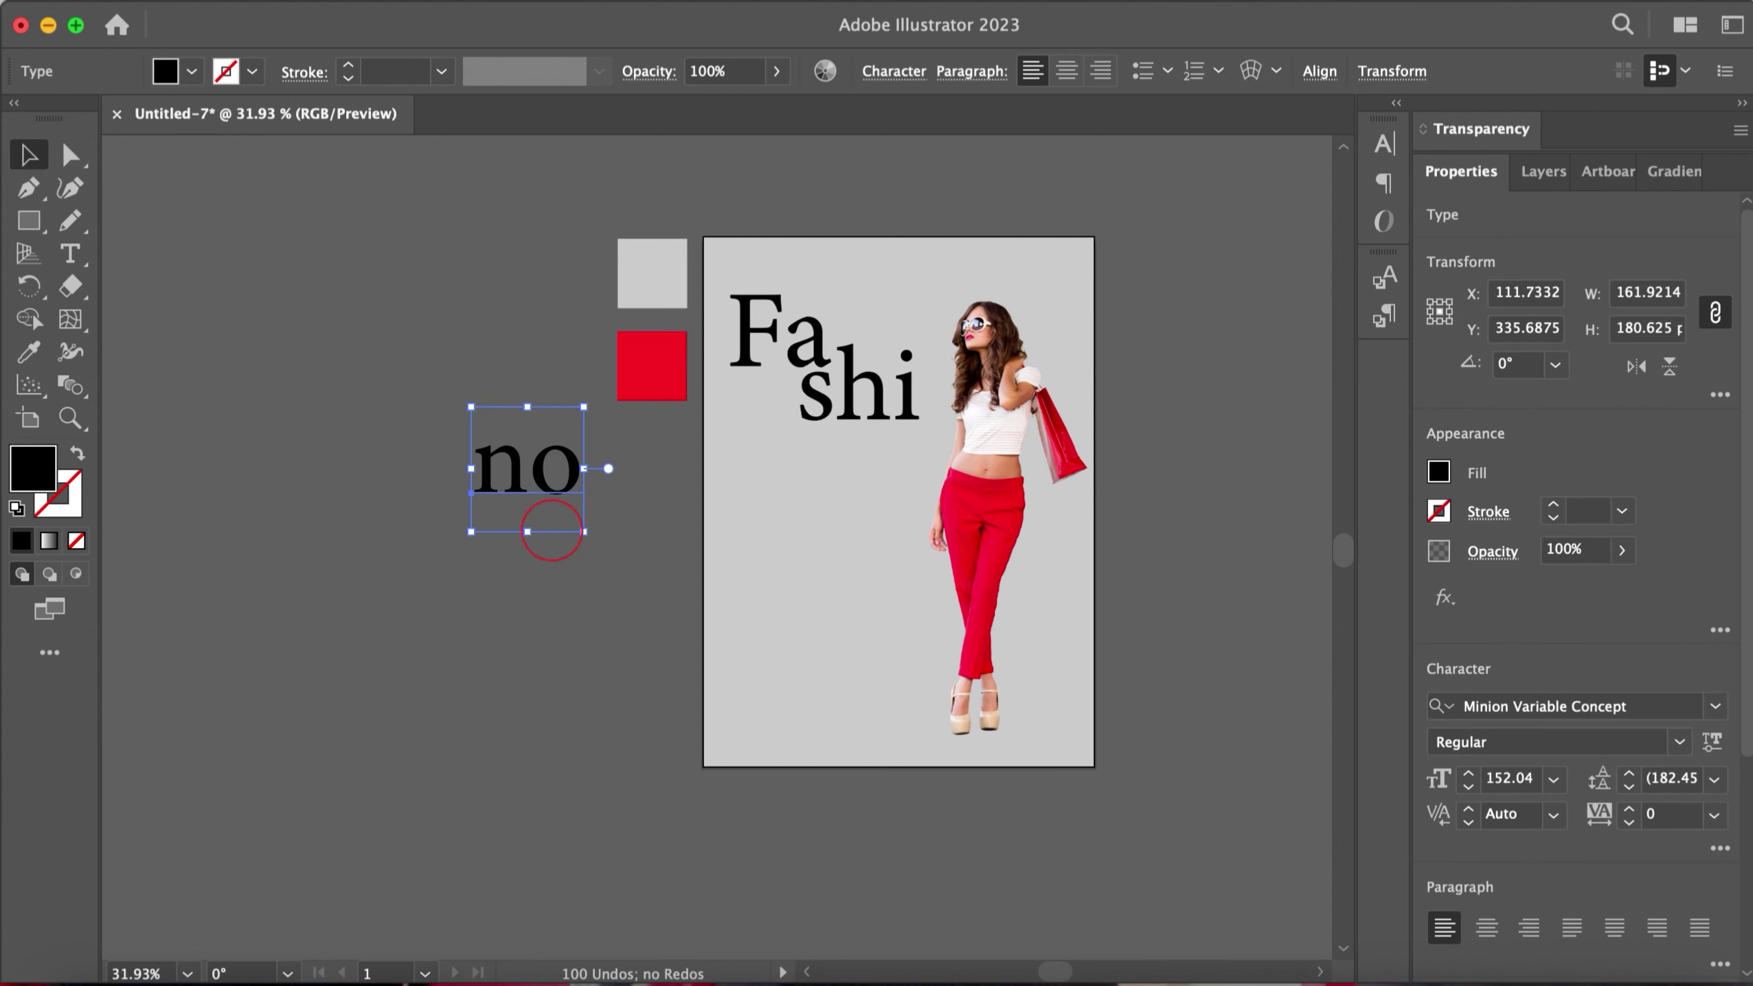
mouse_move(556, 475)
left_mouse_down()
mouse_move(837, 462)
mouse_move(752, 469)
left_mouse_up()
left_click(650, 528)
Step: Draw a red circle overlapping the title's lower left using the sampled red
left_click_drag(28, 220, 104, 245)
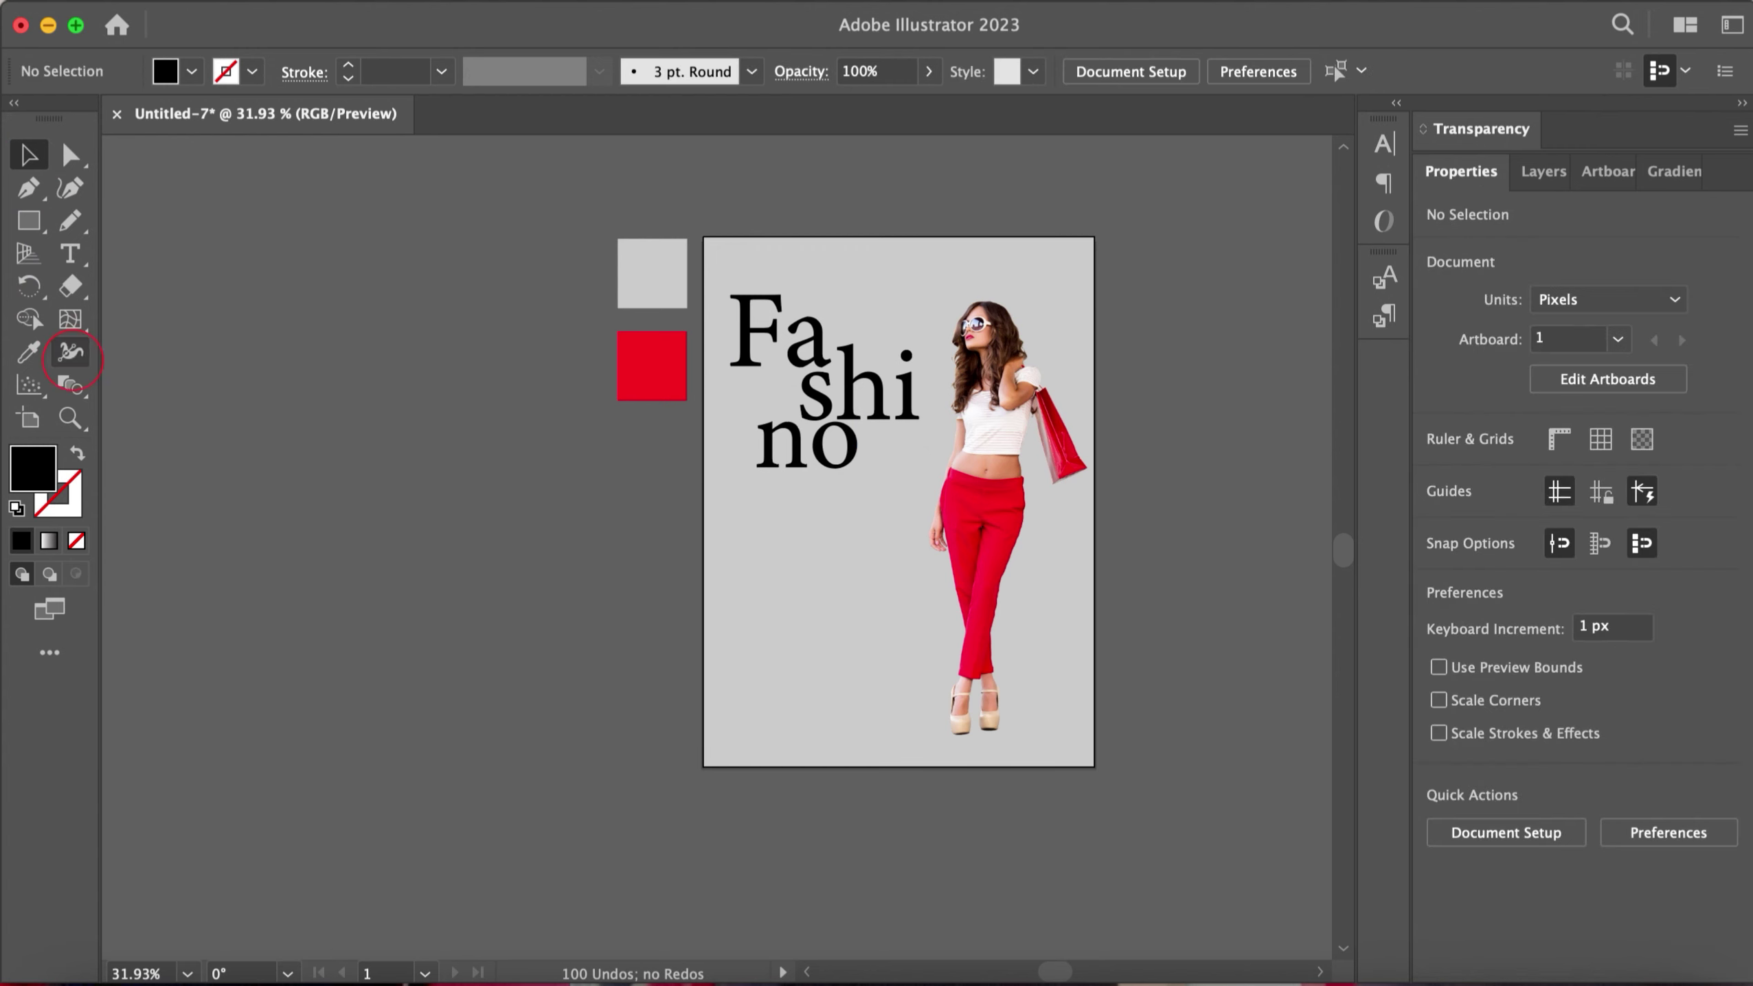
left_click(105, 249)
left_click_drag(719, 517, 787, 595)
key("i")
left_click(651, 366)
key("v")
left_click(595, 656)
left_click_drag(732, 525, 759, 524)
Step: Bring 'no' in front of the circle, lower the circle, and start new text off-artboard
right_click(855, 453)
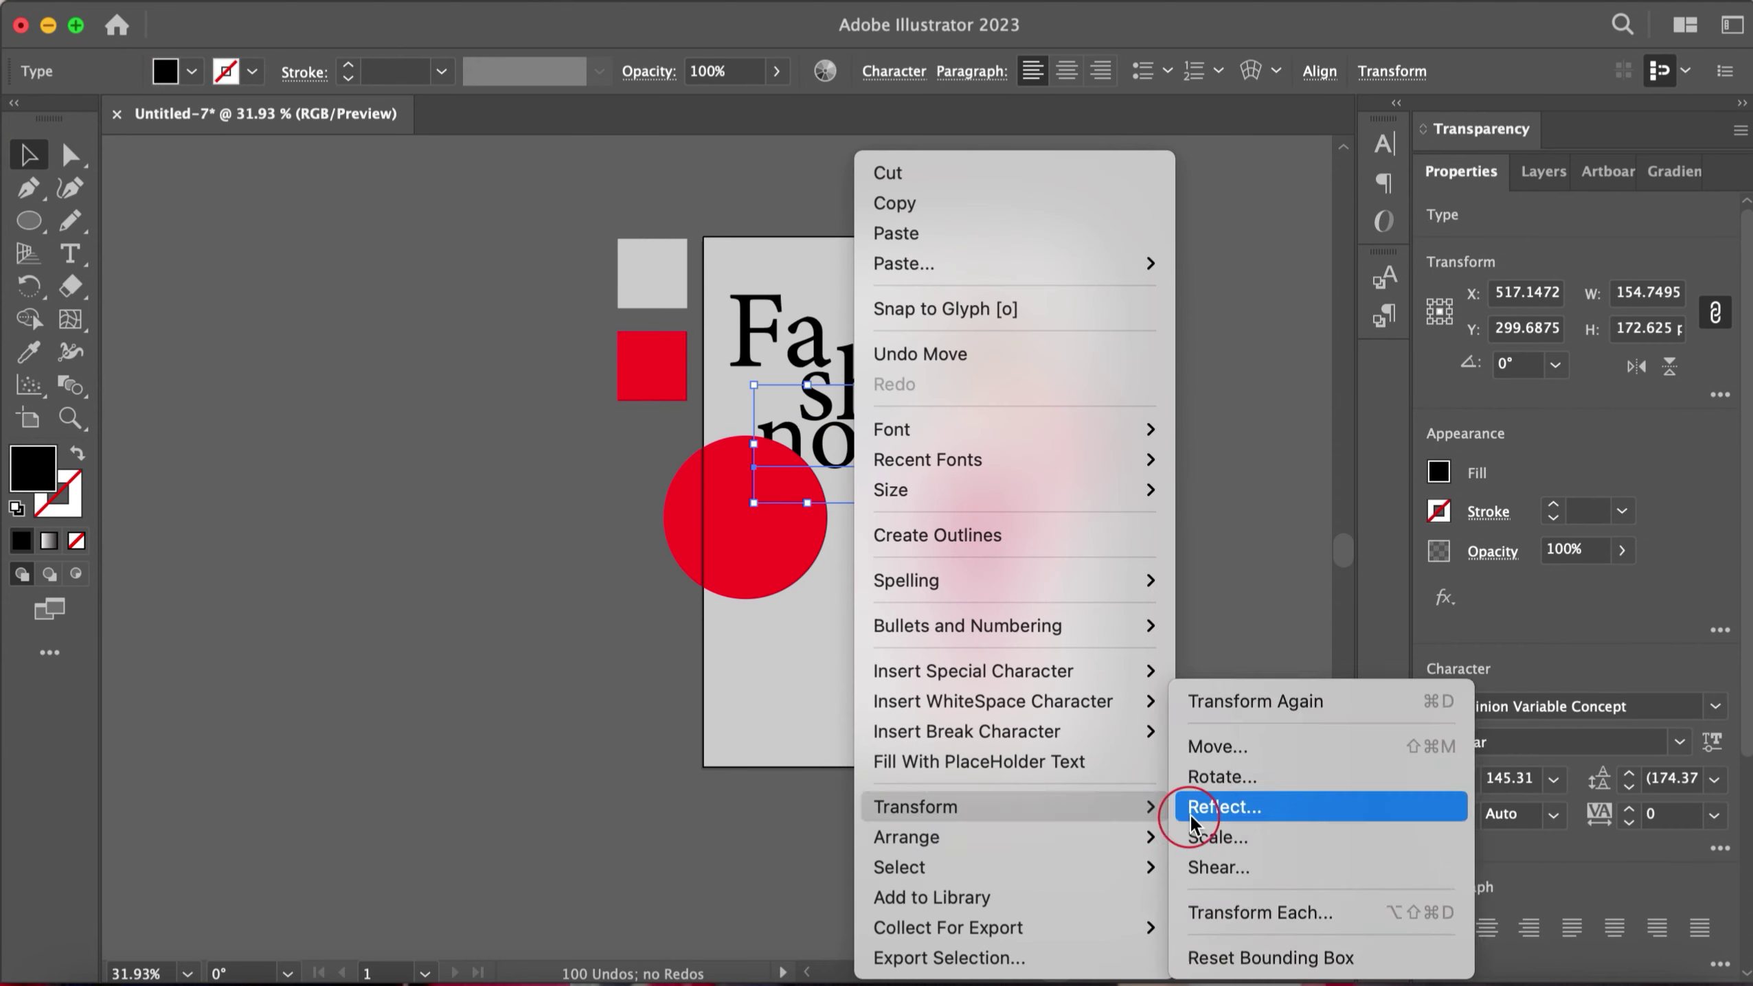
left_click(1252, 818)
left_click(557, 658)
left_click_drag(827, 517, 831, 538)
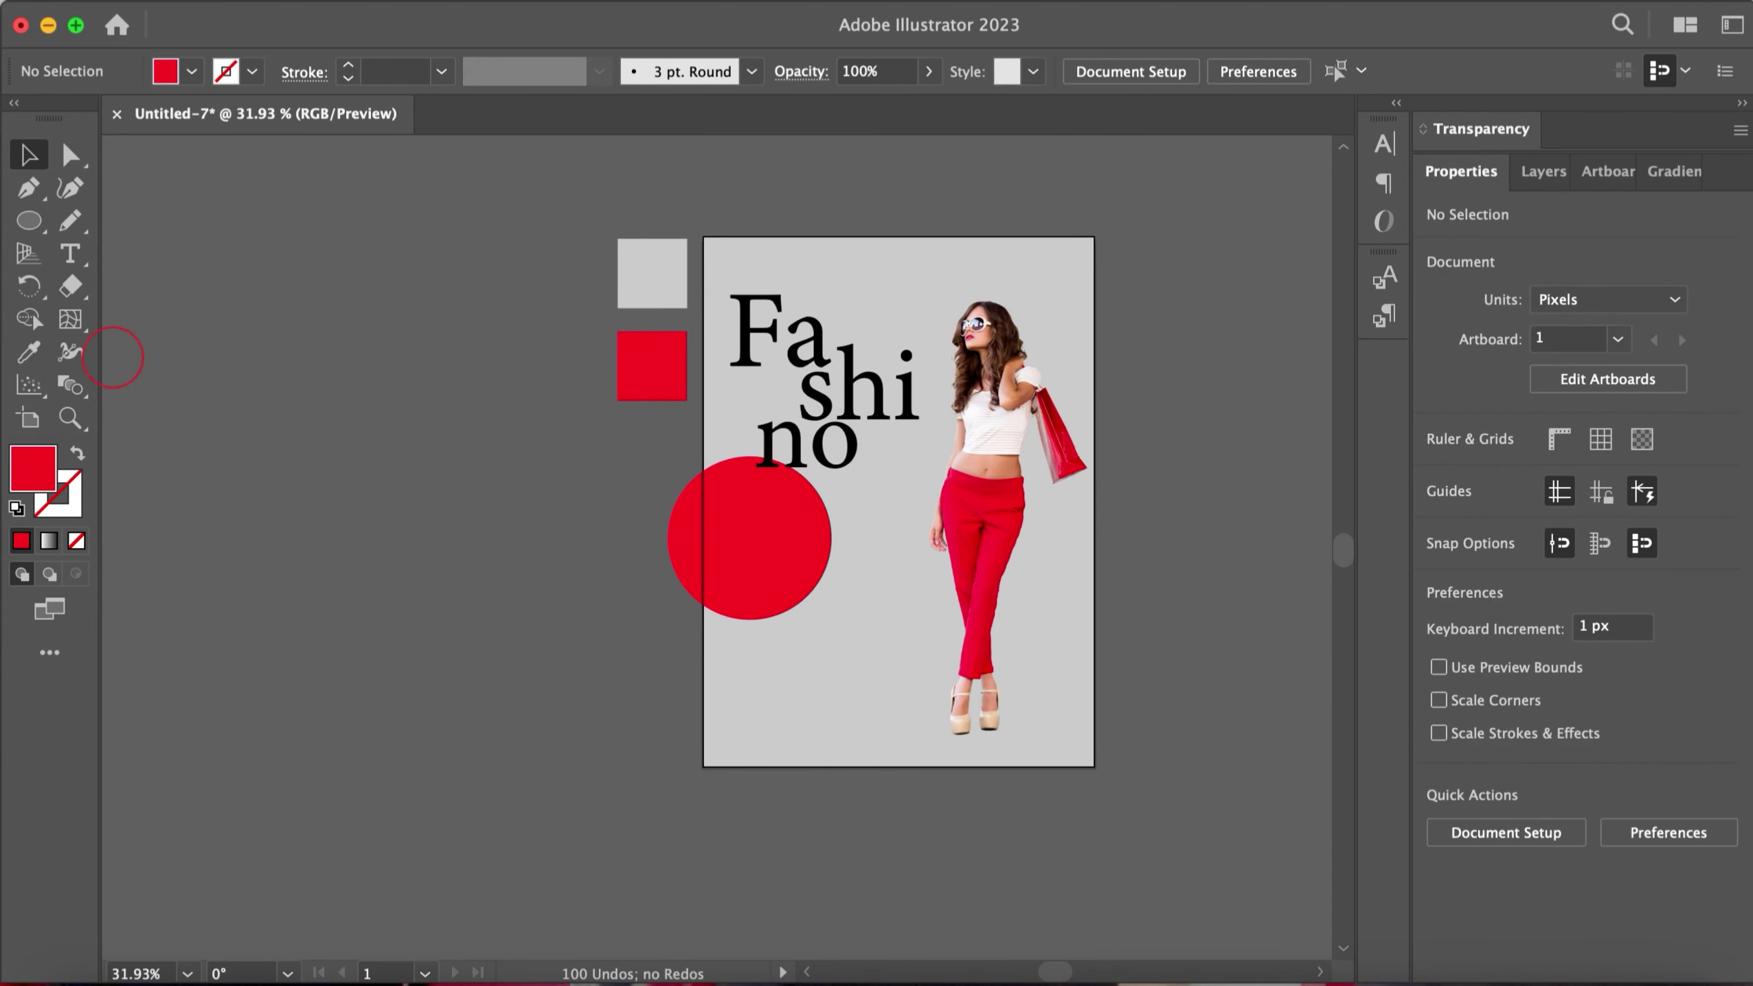
key("t")
left_click(190, 473)
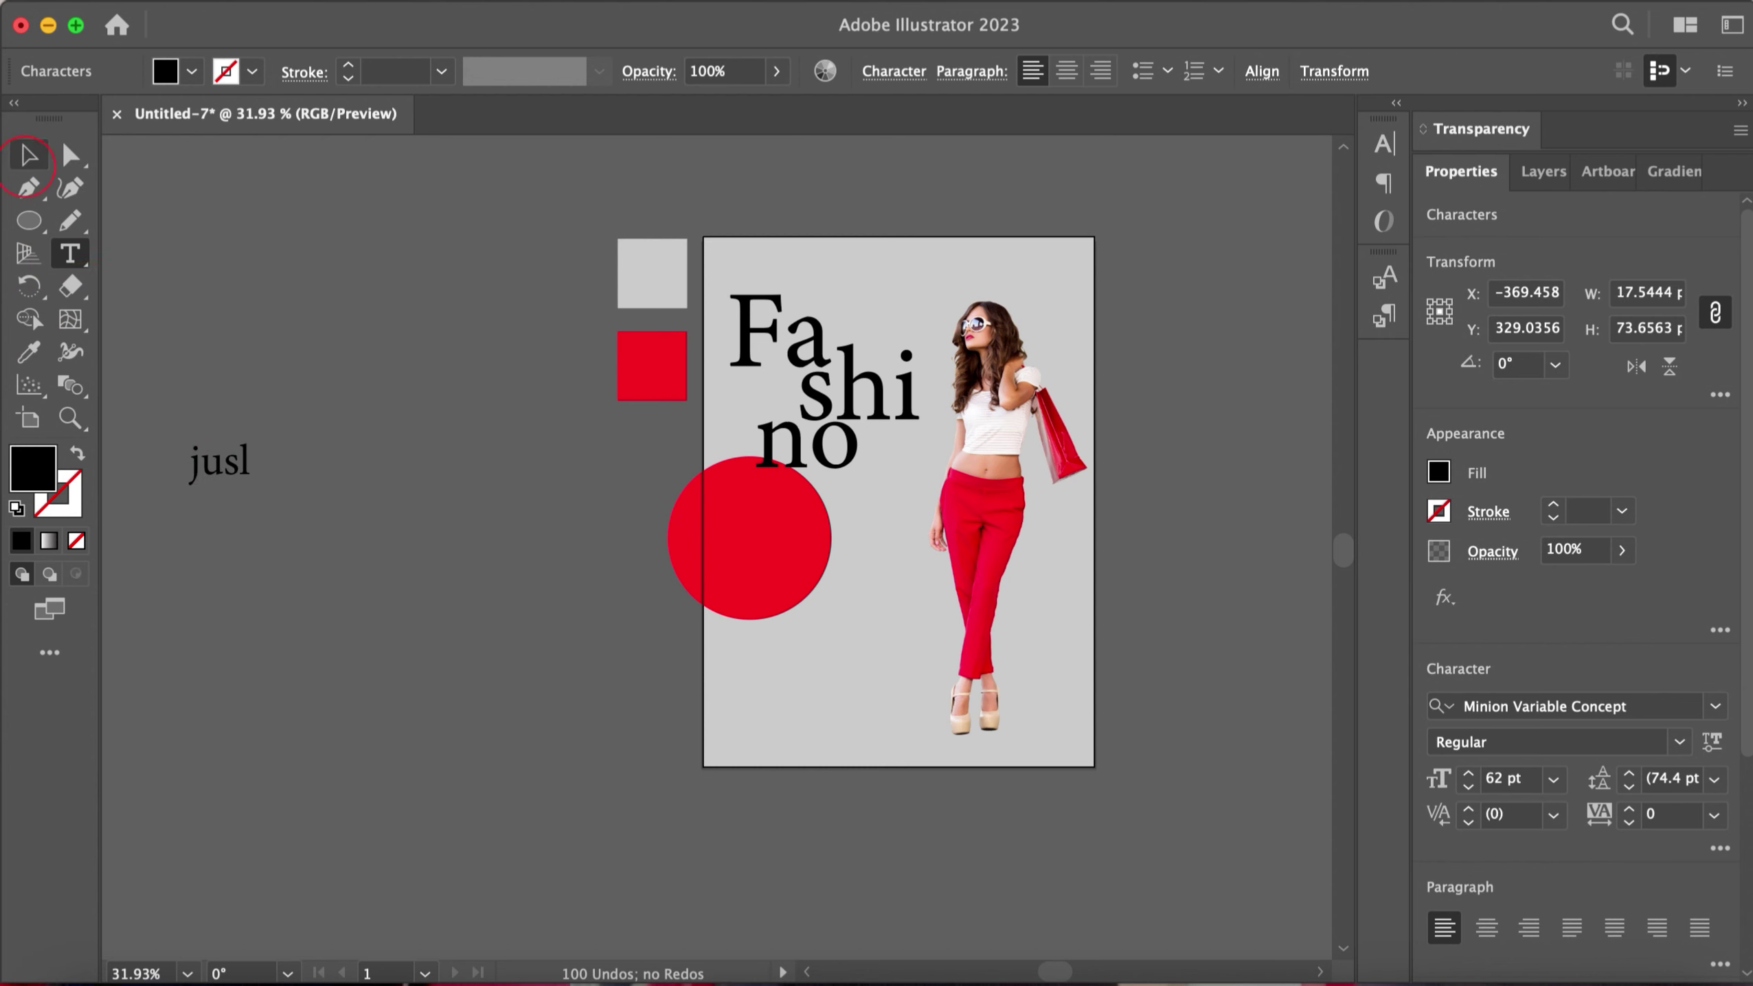
Step: Move the 'jusl' text onto the red circle and make it white
left_click(29, 155)
left_click_drag(208, 466, 730, 509)
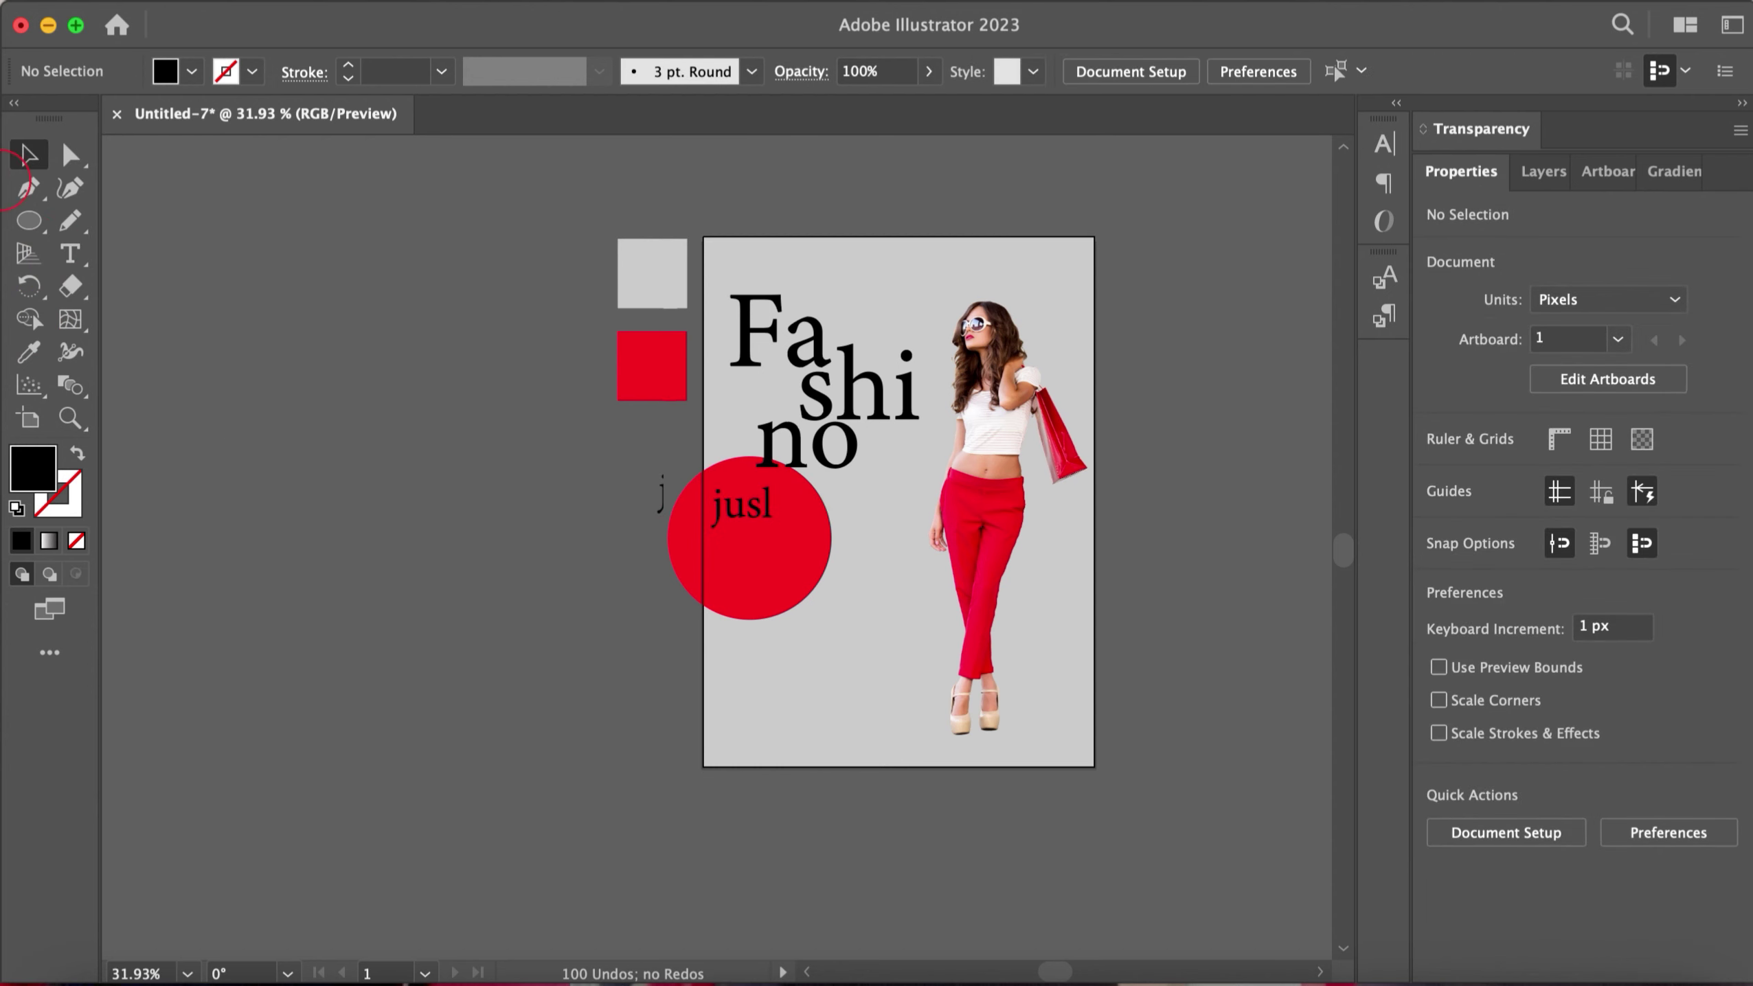
left_click(192, 72)
left_click(498, 424)
left_click(739, 504)
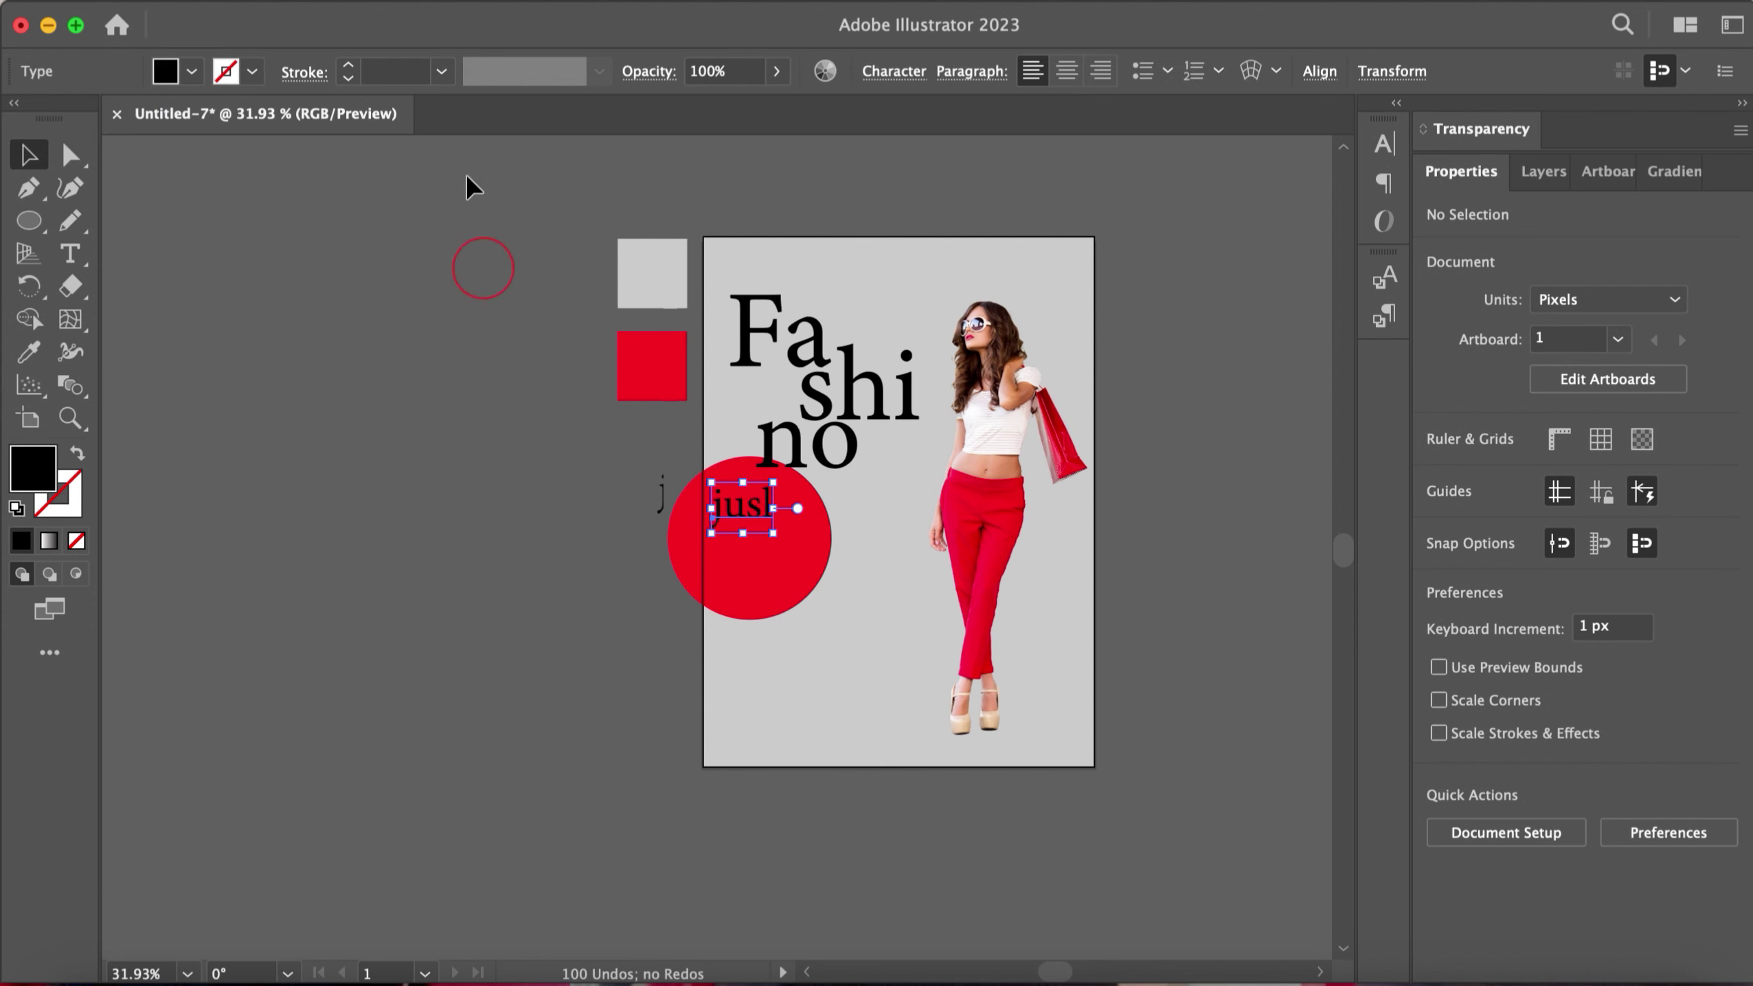
left_click(51, 111)
Step: Duplicate 'jusl' below itself and retype the copy as 'For'
left_click(588, 576)
left_click_drag(772, 514, 793, 542)
key("t")
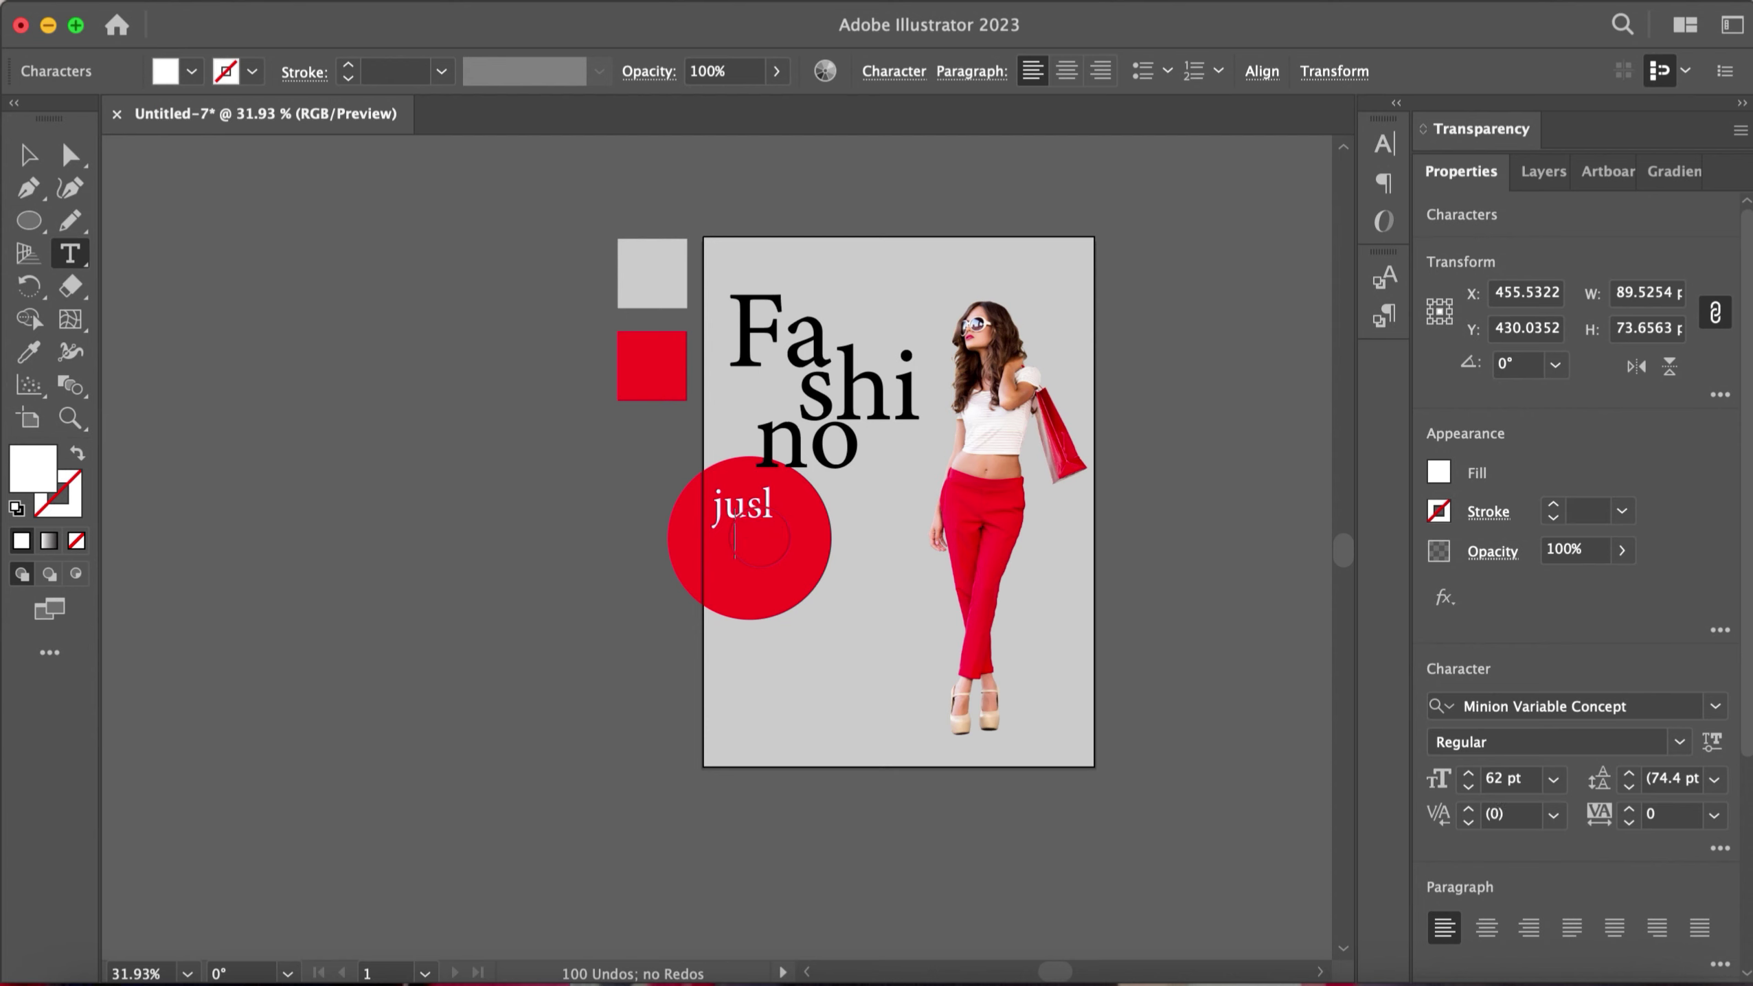
type("For")
left_click(28, 155)
left_click(757, 533)
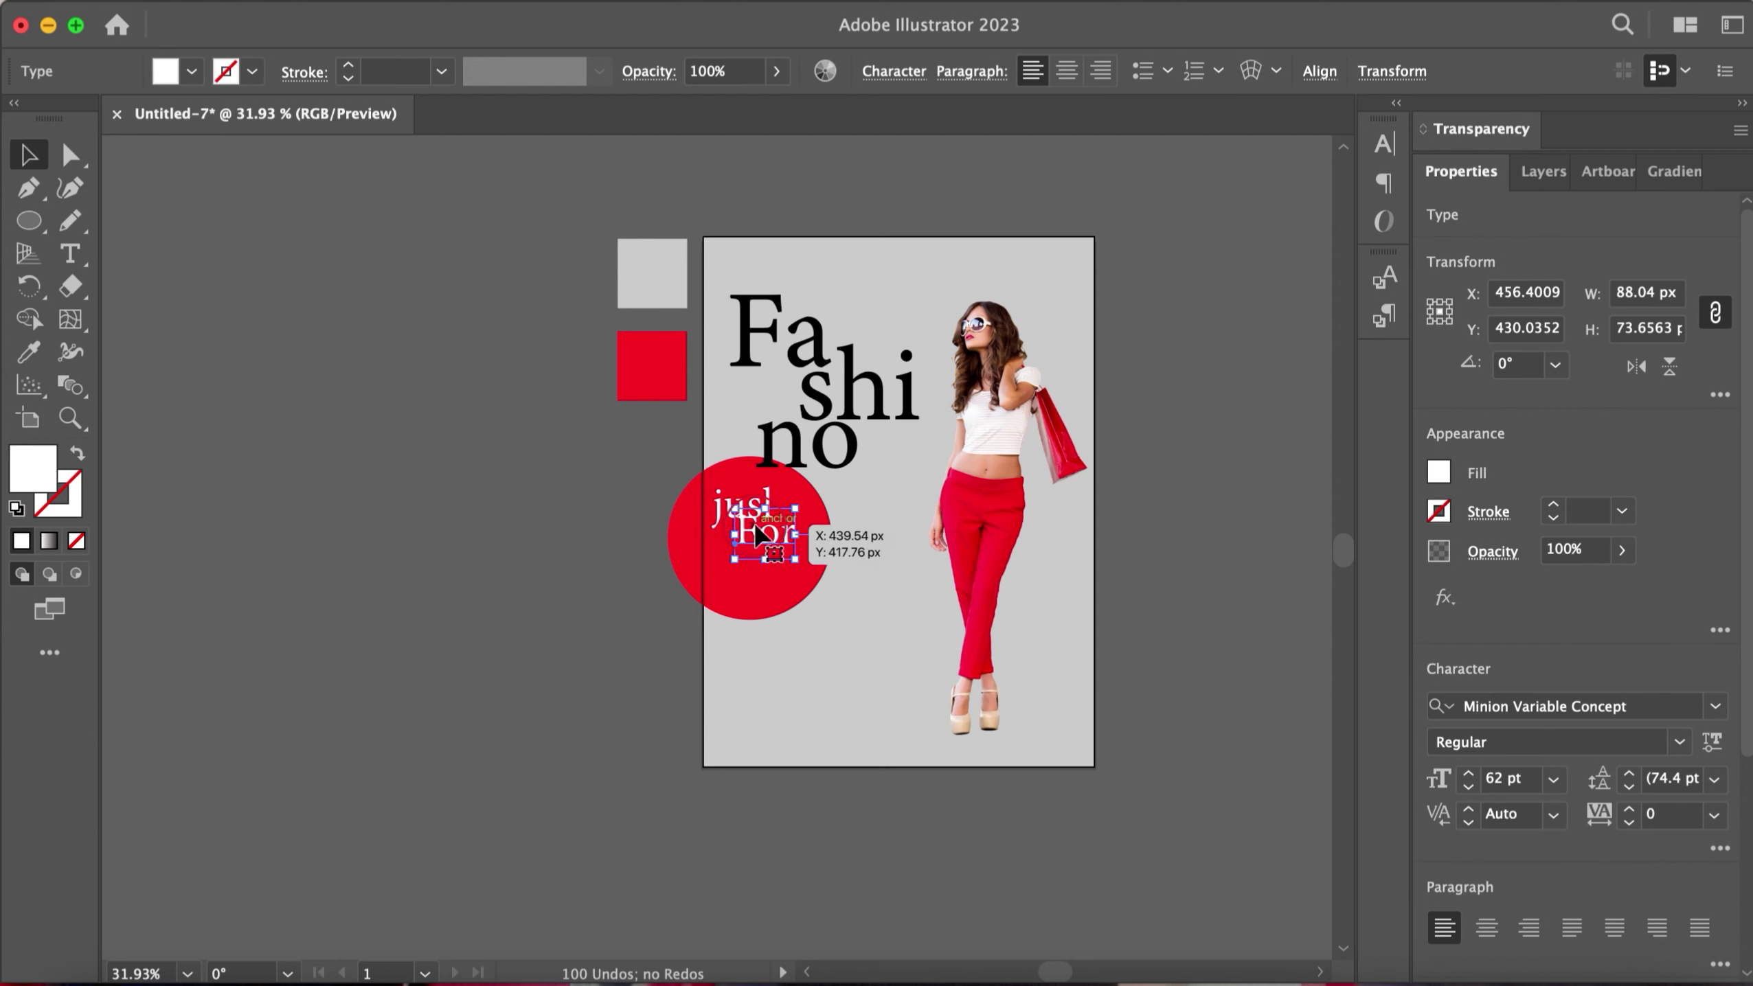
left_click(566, 526)
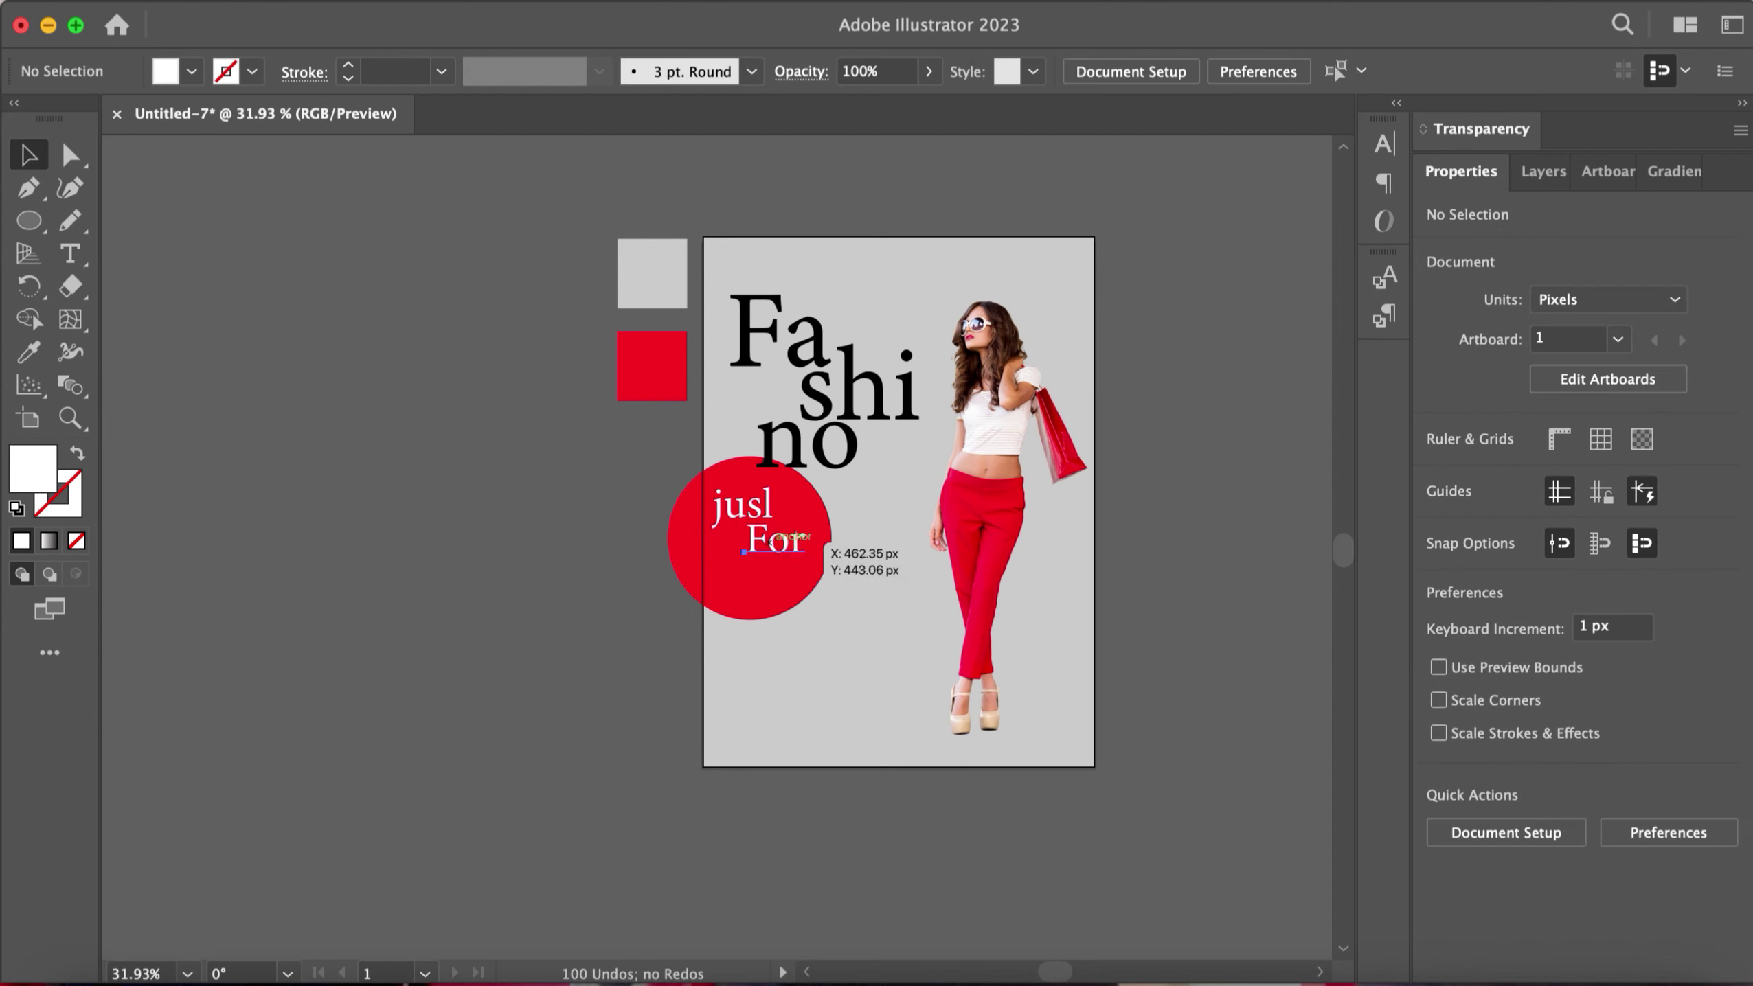
Step: Add 'you' in the Saturday font inside the circle below For
left_click(70, 252)
left_click(221, 480)
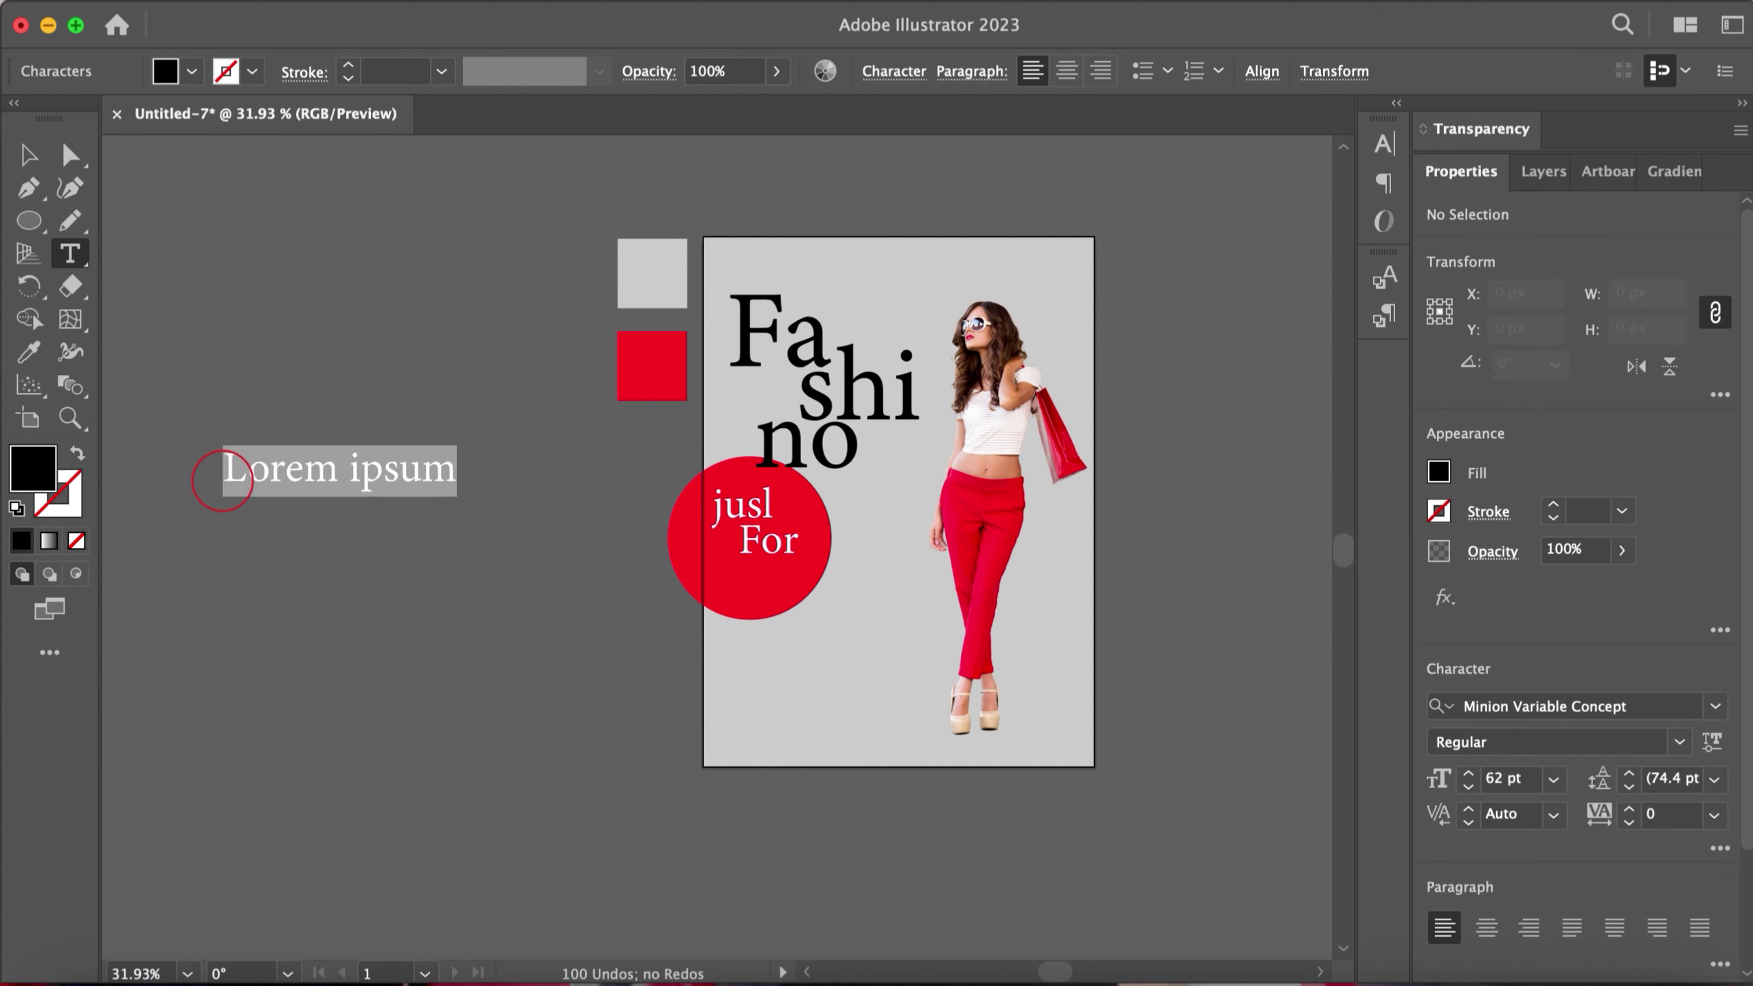
key("BackSpace")
key("Escape")
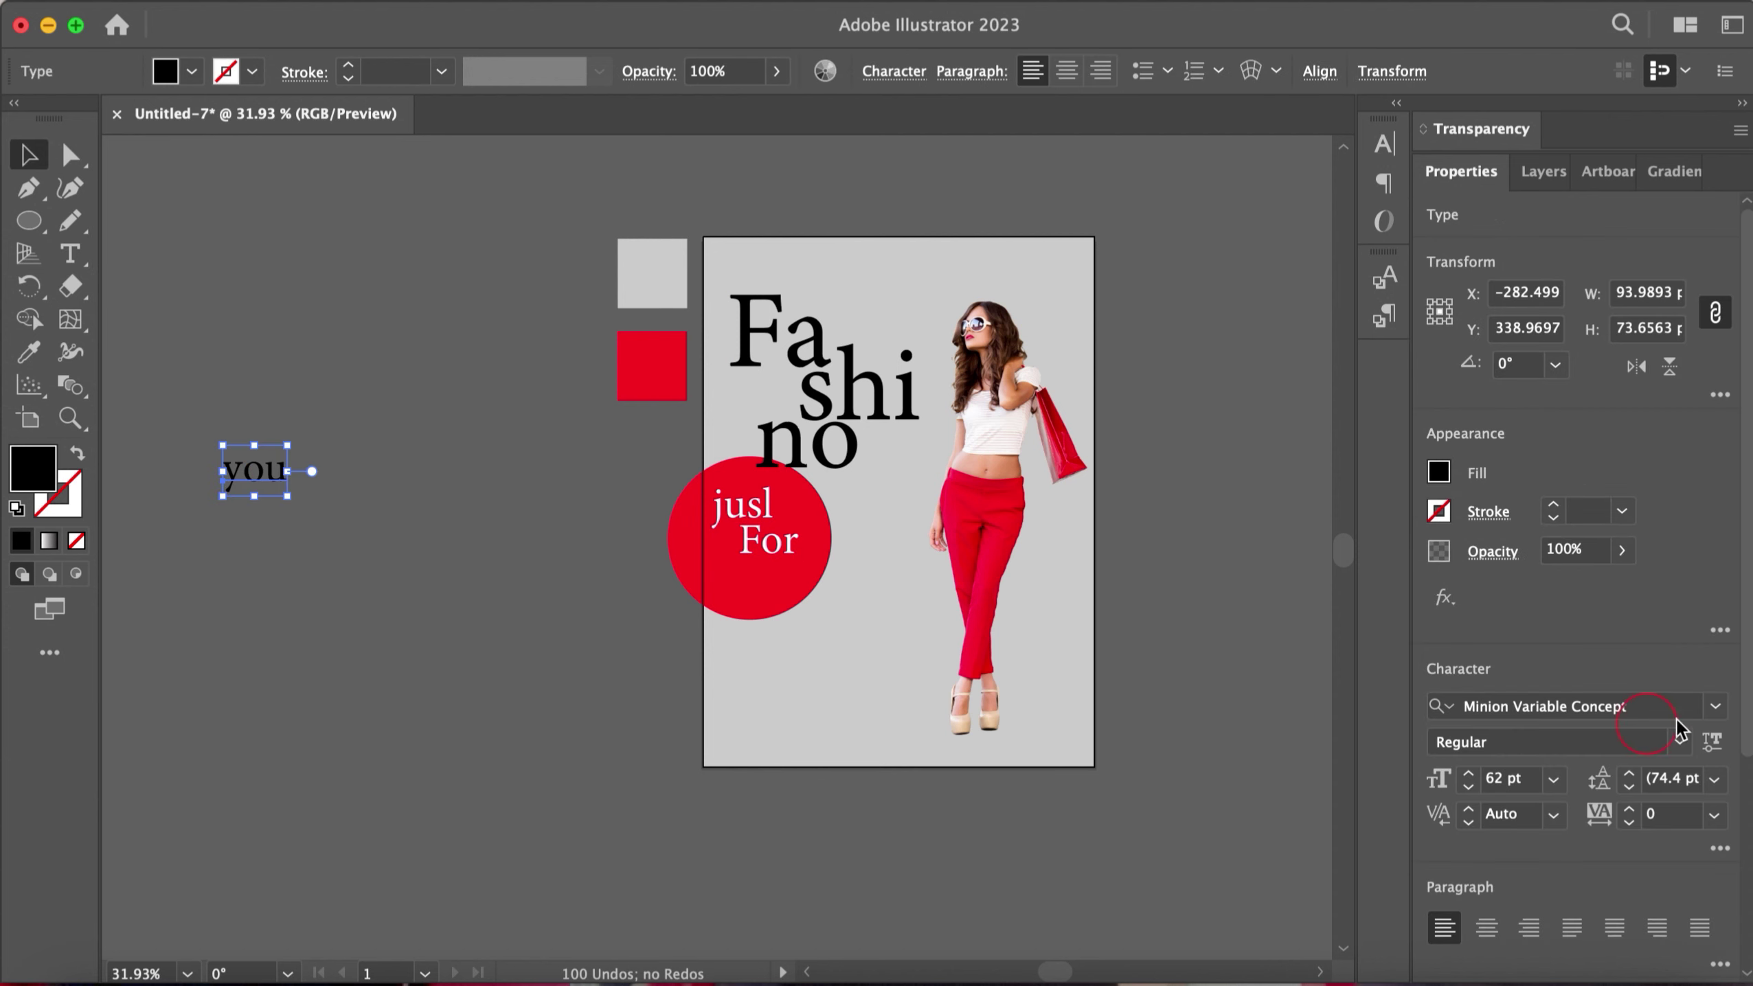
left_click(1715, 706)
left_click(1557, 959)
left_click_drag(278, 507, 808, 574)
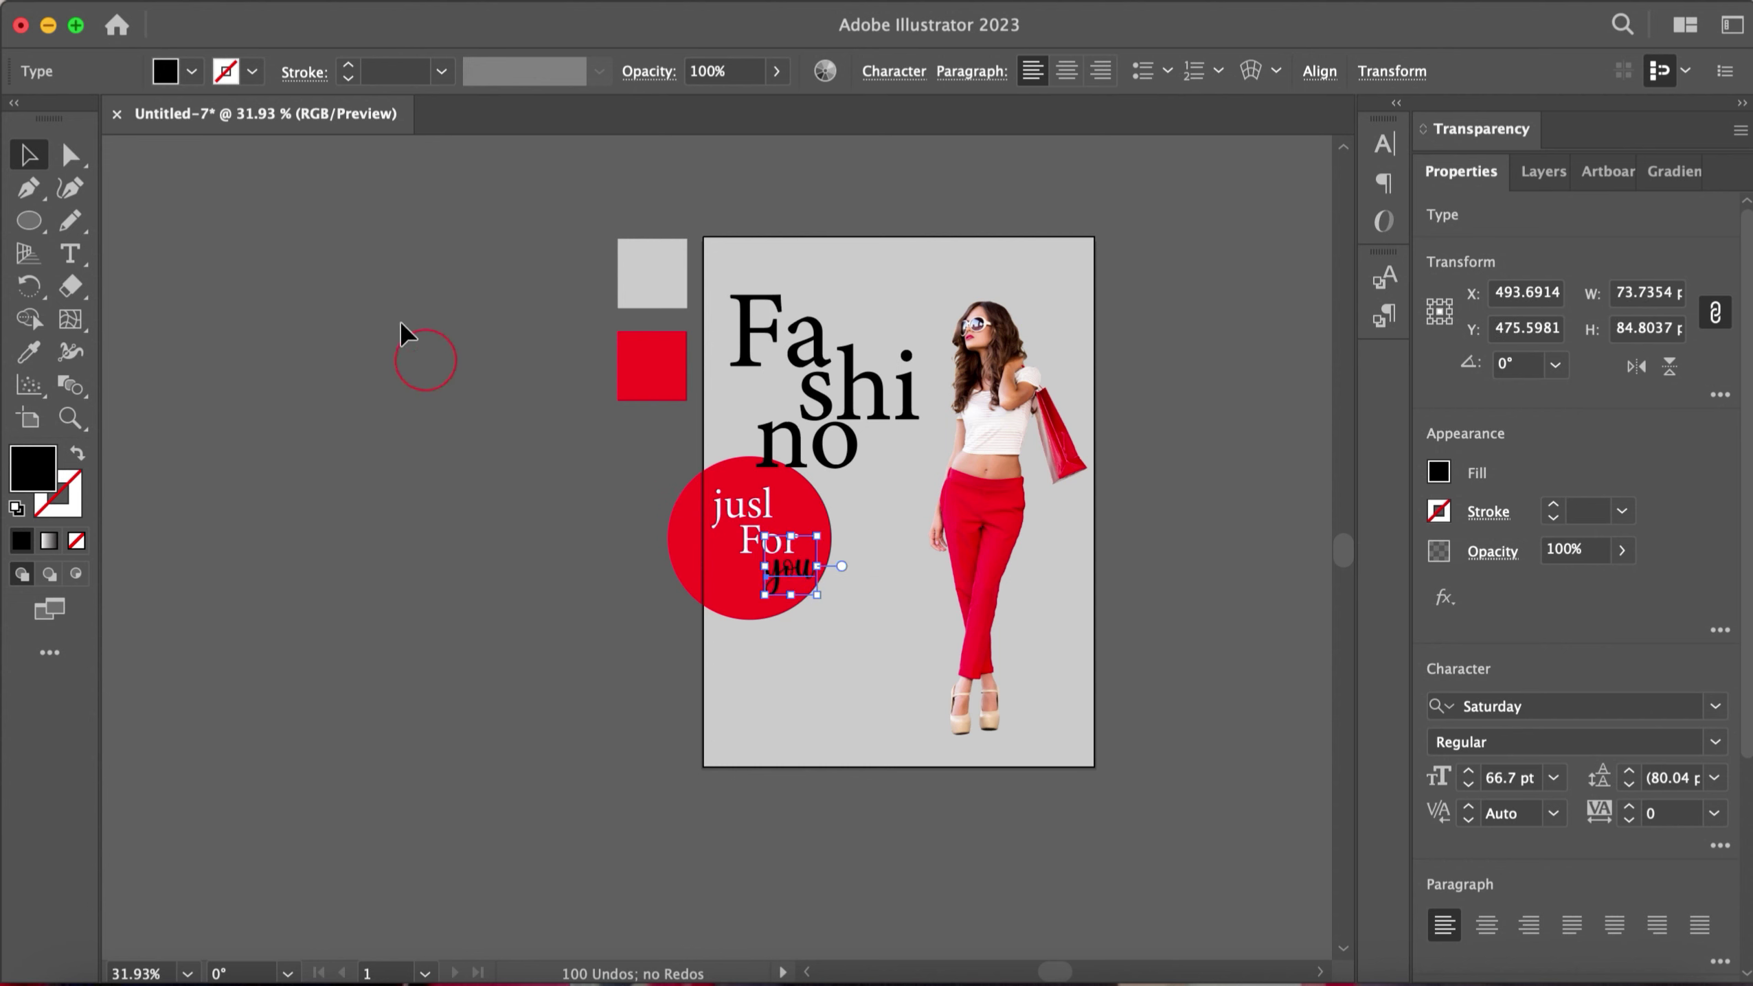
Step: Make 'you' yellow, nudge it up, and start another text object off-artboard
left_click(191, 71)
left_click(114, 117)
left_click(228, 439)
left_click_drag(787, 573, 787, 572)
left_click(454, 737)
key("t")
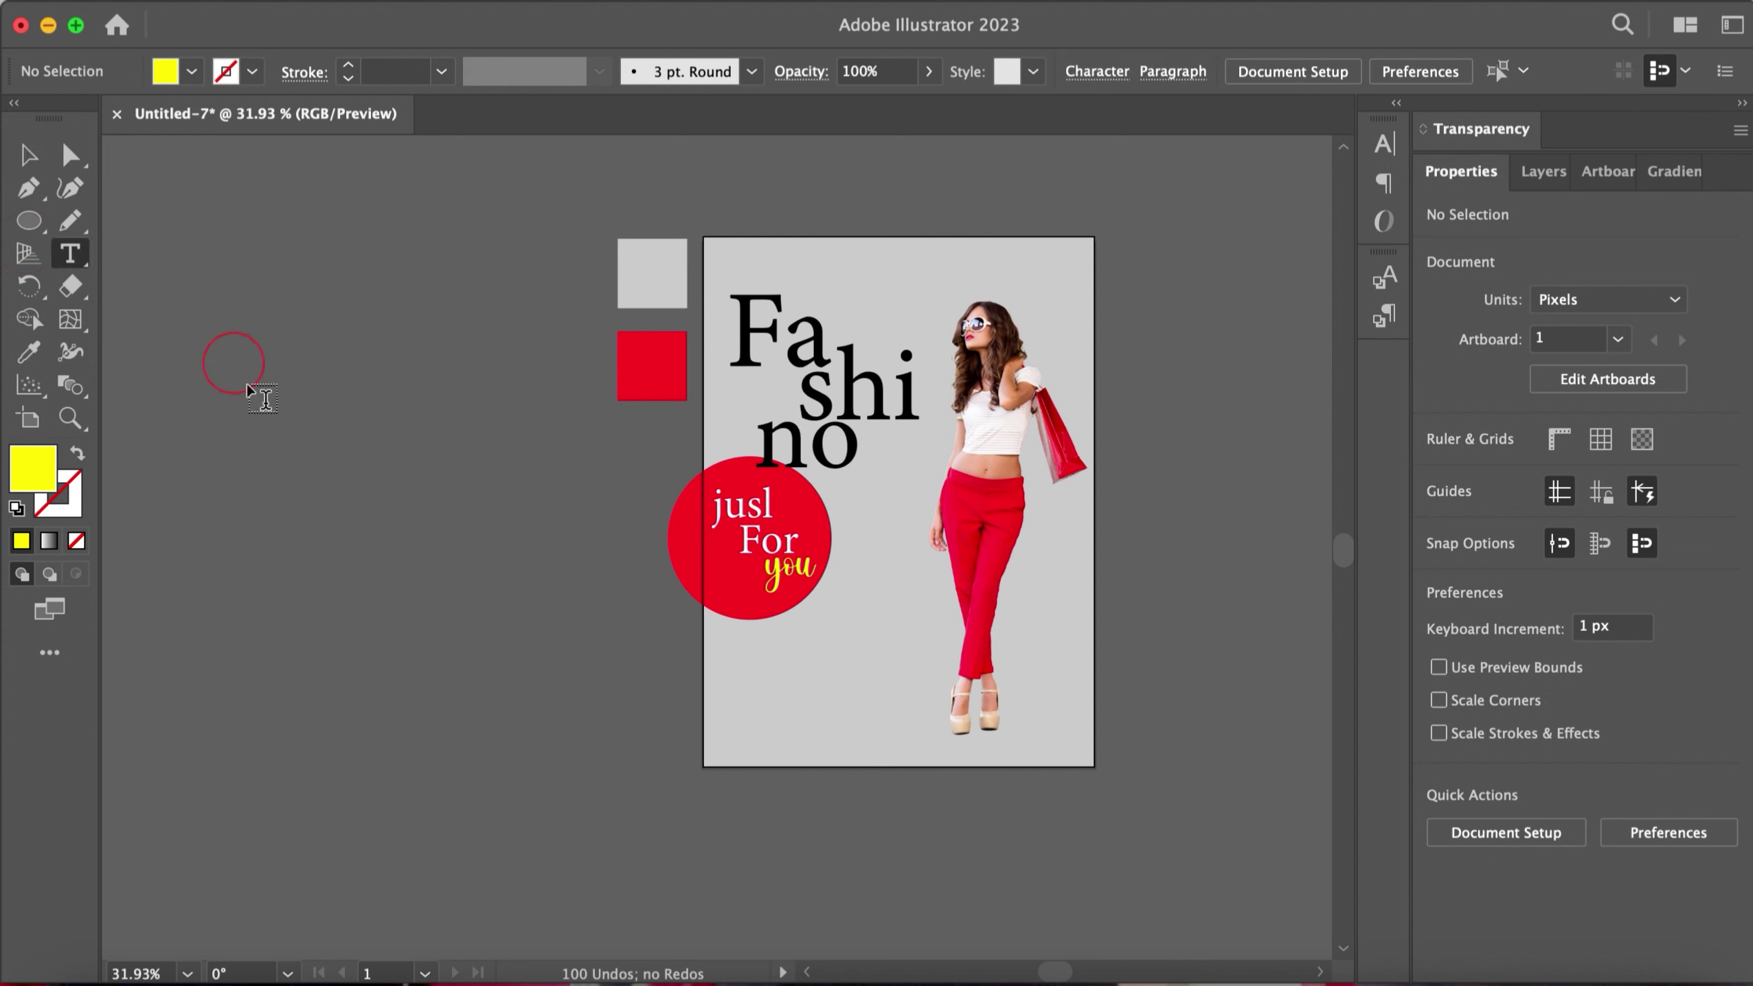
left_click(260, 416)
type("New Collection")
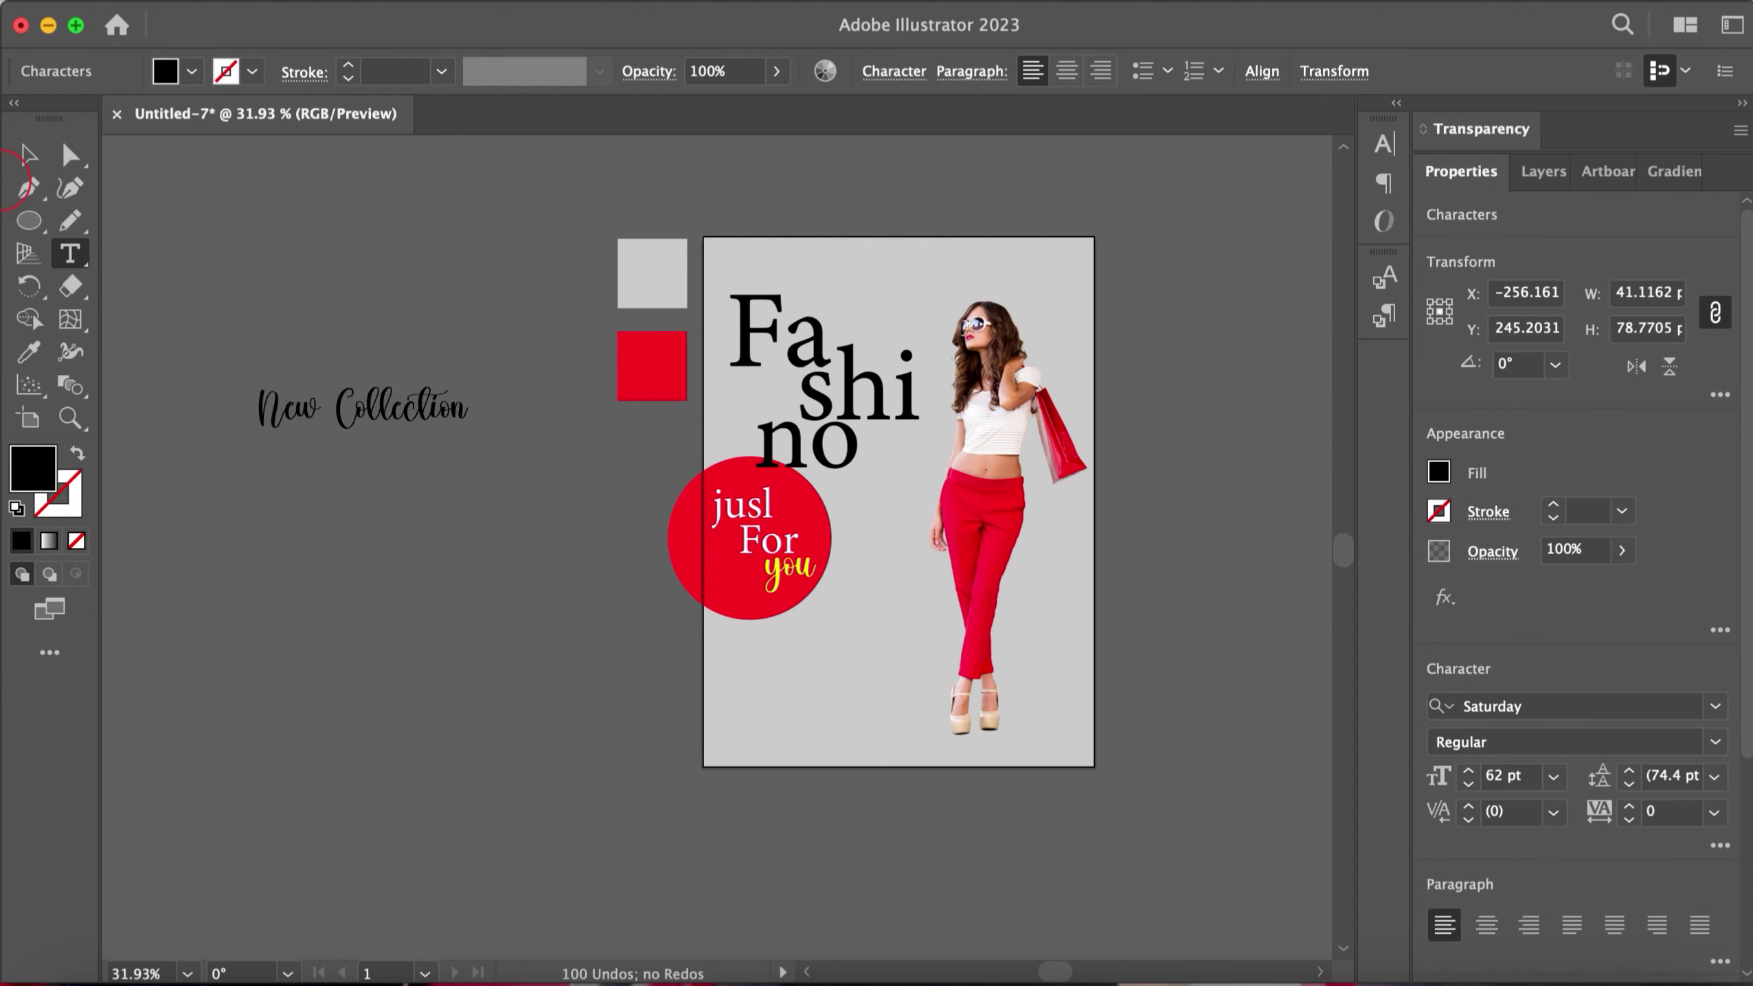
Step: Enlarge 'New Collection' and add a resized 'Special Edition' copy beneath it
left_click(41, 153)
mouse_move(468, 433)
left_mouse_down()
mouse_move(896, 453)
mouse_move(539, 386)
left_mouse_up()
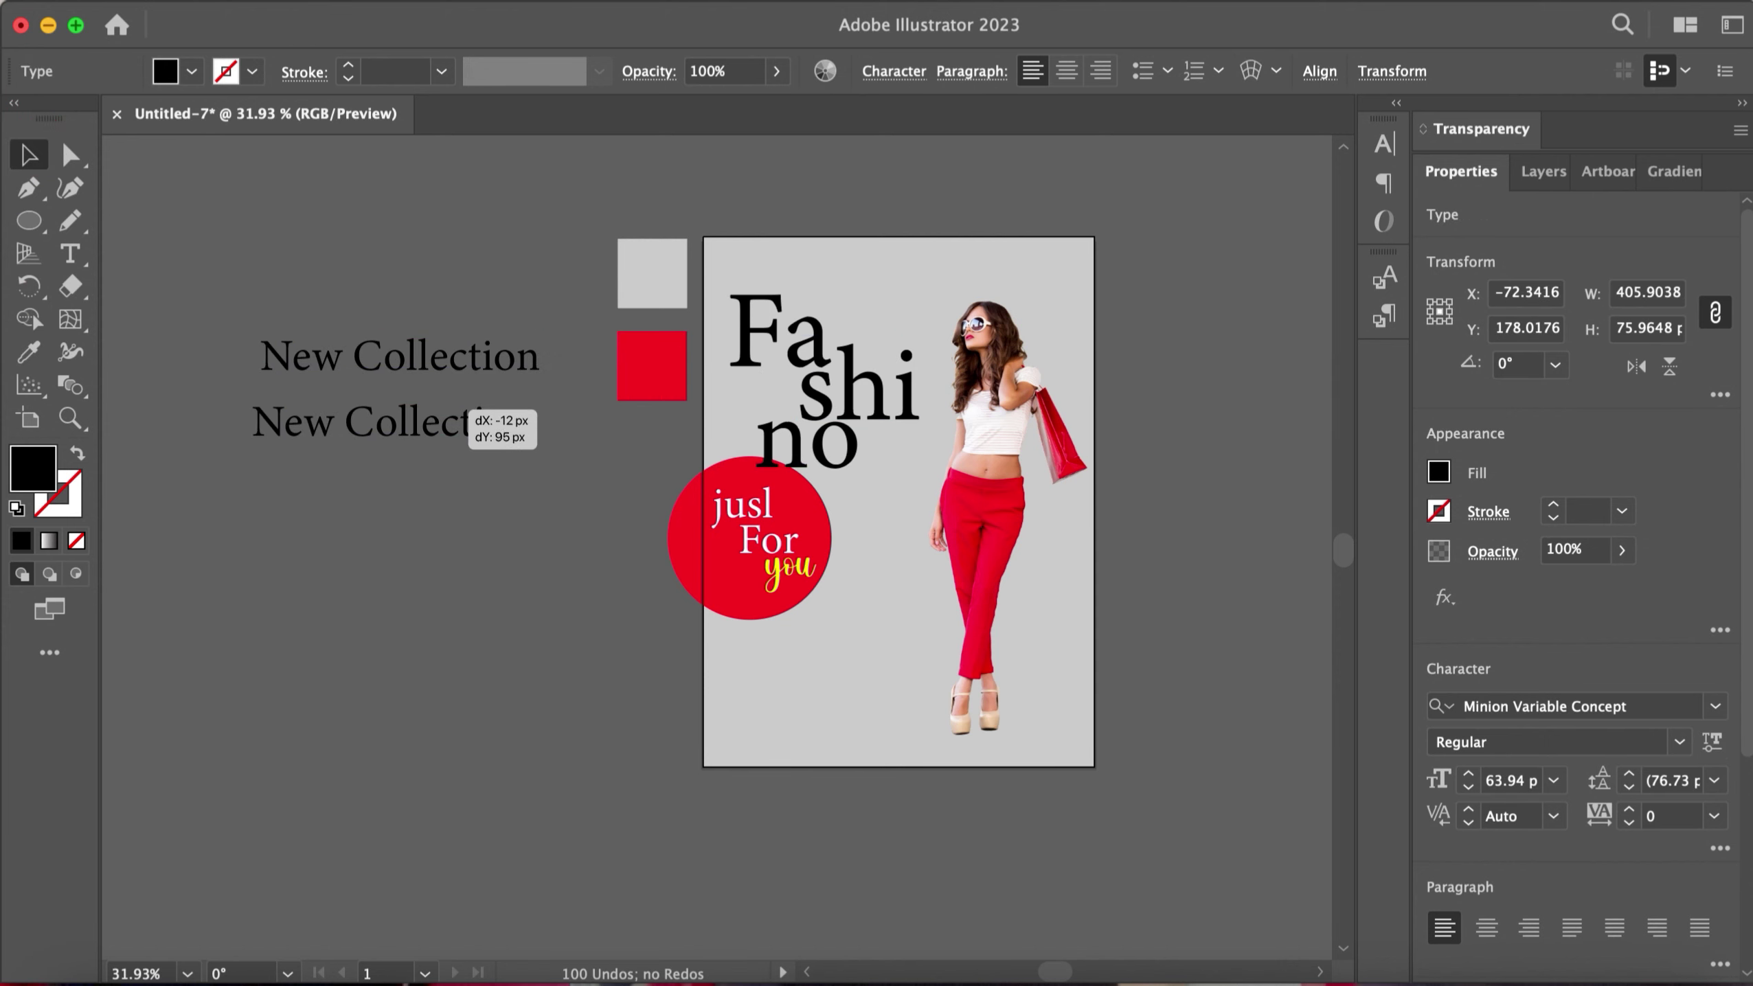
left_click_drag(422, 357, 411, 417)
key("t")
type("Special Edition")
key("Escape")
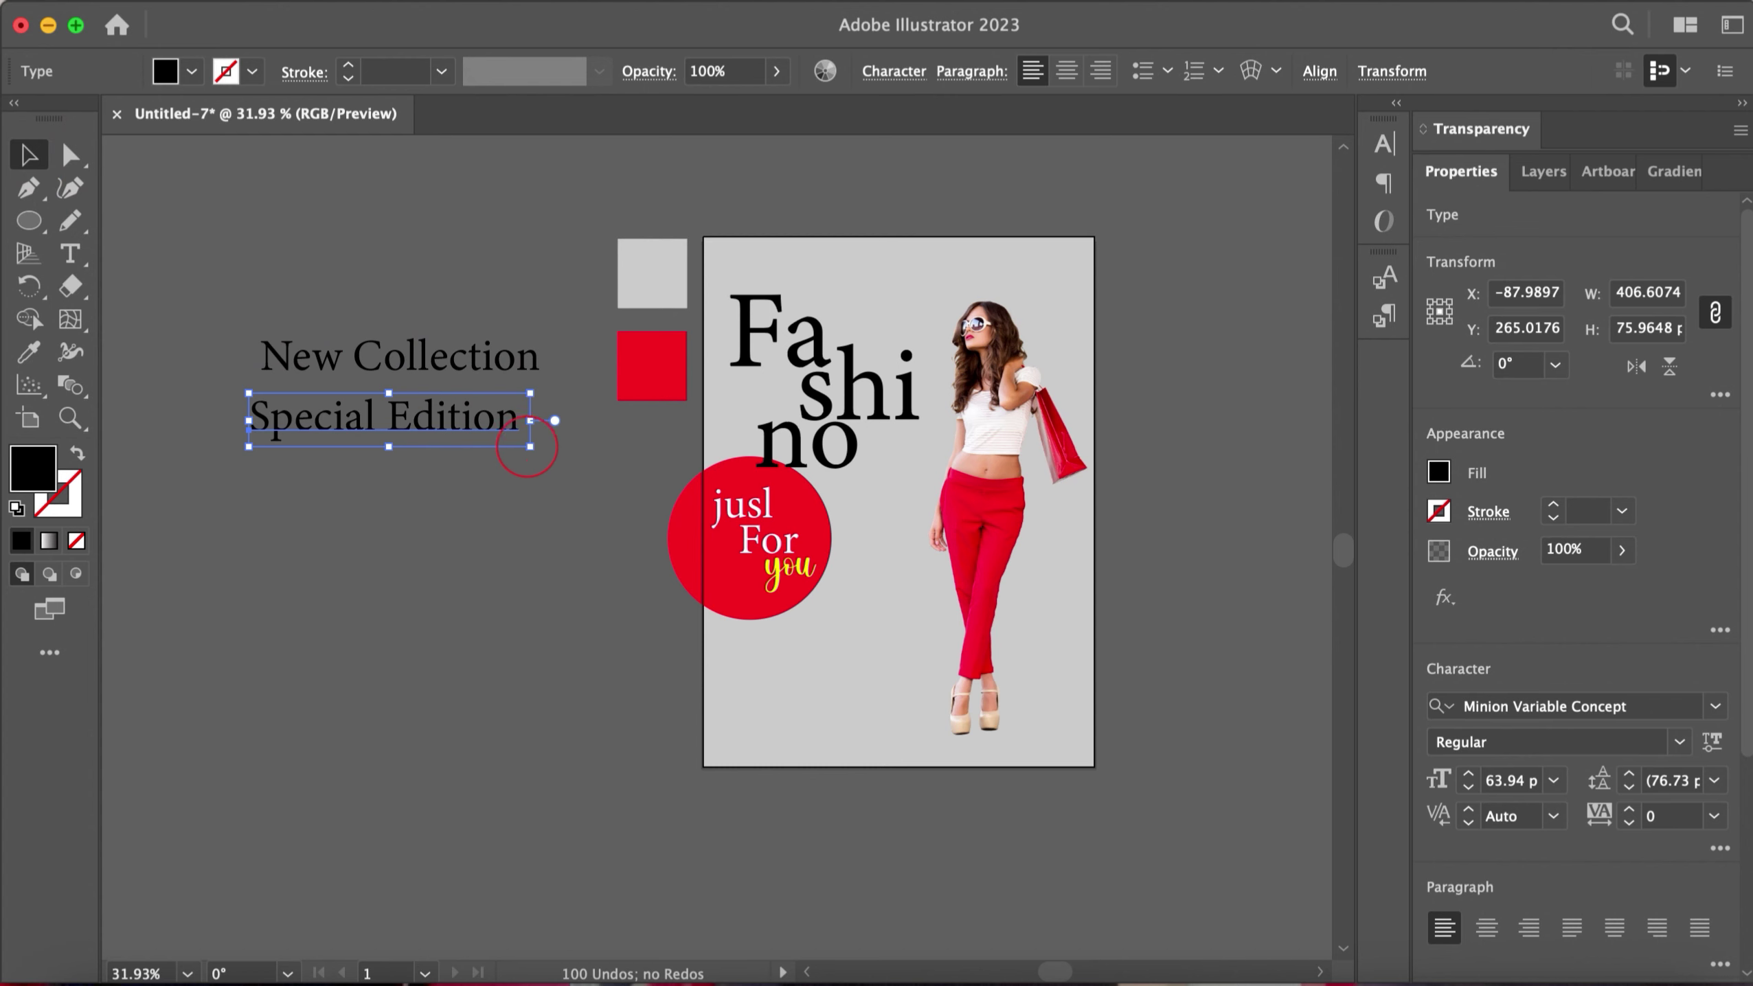
mouse_move(529, 446)
left_mouse_down()
mouse_move(547, 418)
mouse_move(403, 397)
left_mouse_up()
left_click(535, 384)
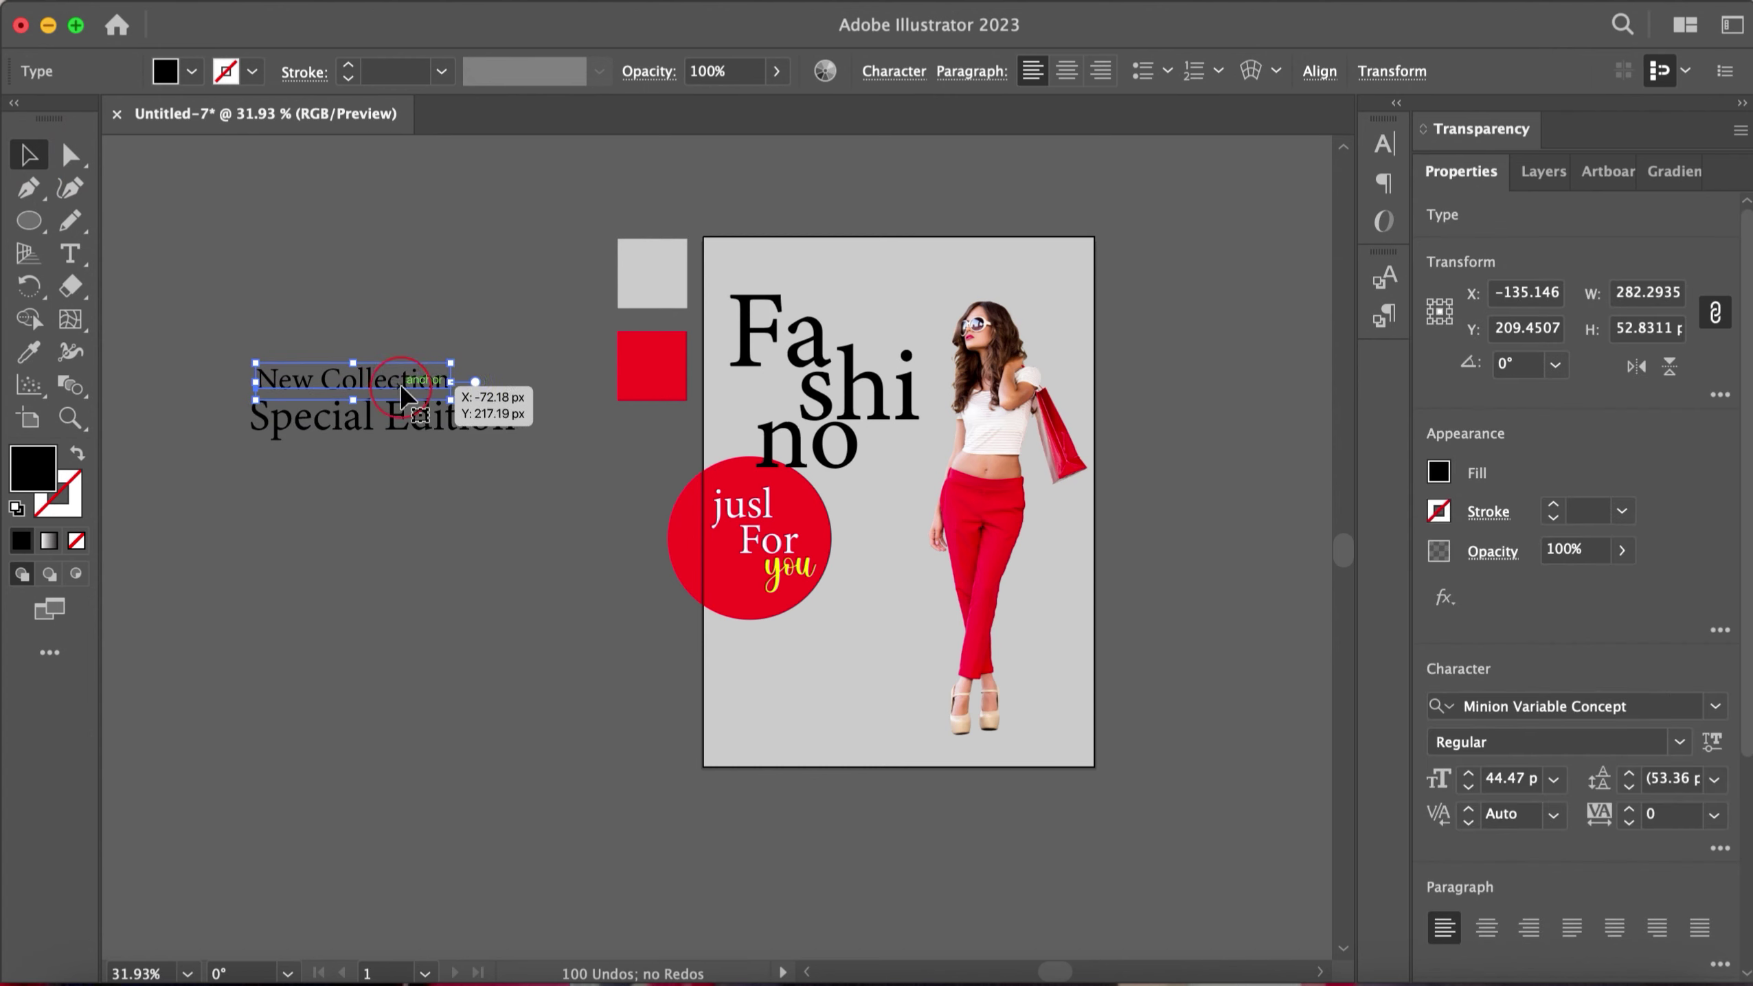
Step: Move both caption lines onto the artboard below the red circle
left_click_drag(207, 353, 462, 443)
left_click_drag(253, 407, 732, 655)
left_click(1010, 716)
mouse_move(854, 652)
left_mouse_down()
mouse_move(825, 677)
mouse_move(818, 603)
mouse_move(745, 591)
left_mouse_up()
left_click(842, 646)
Step: Resize the red circle and move Fa, shi and no up into a tighter stack
left_click(698, 484)
left_click(754, 696)
mouse_move(826, 342)
left_mouse_down()
mouse_move(817, 296)
mouse_move(815, 318)
left_mouse_up()
left_click_drag(863, 390, 853, 366)
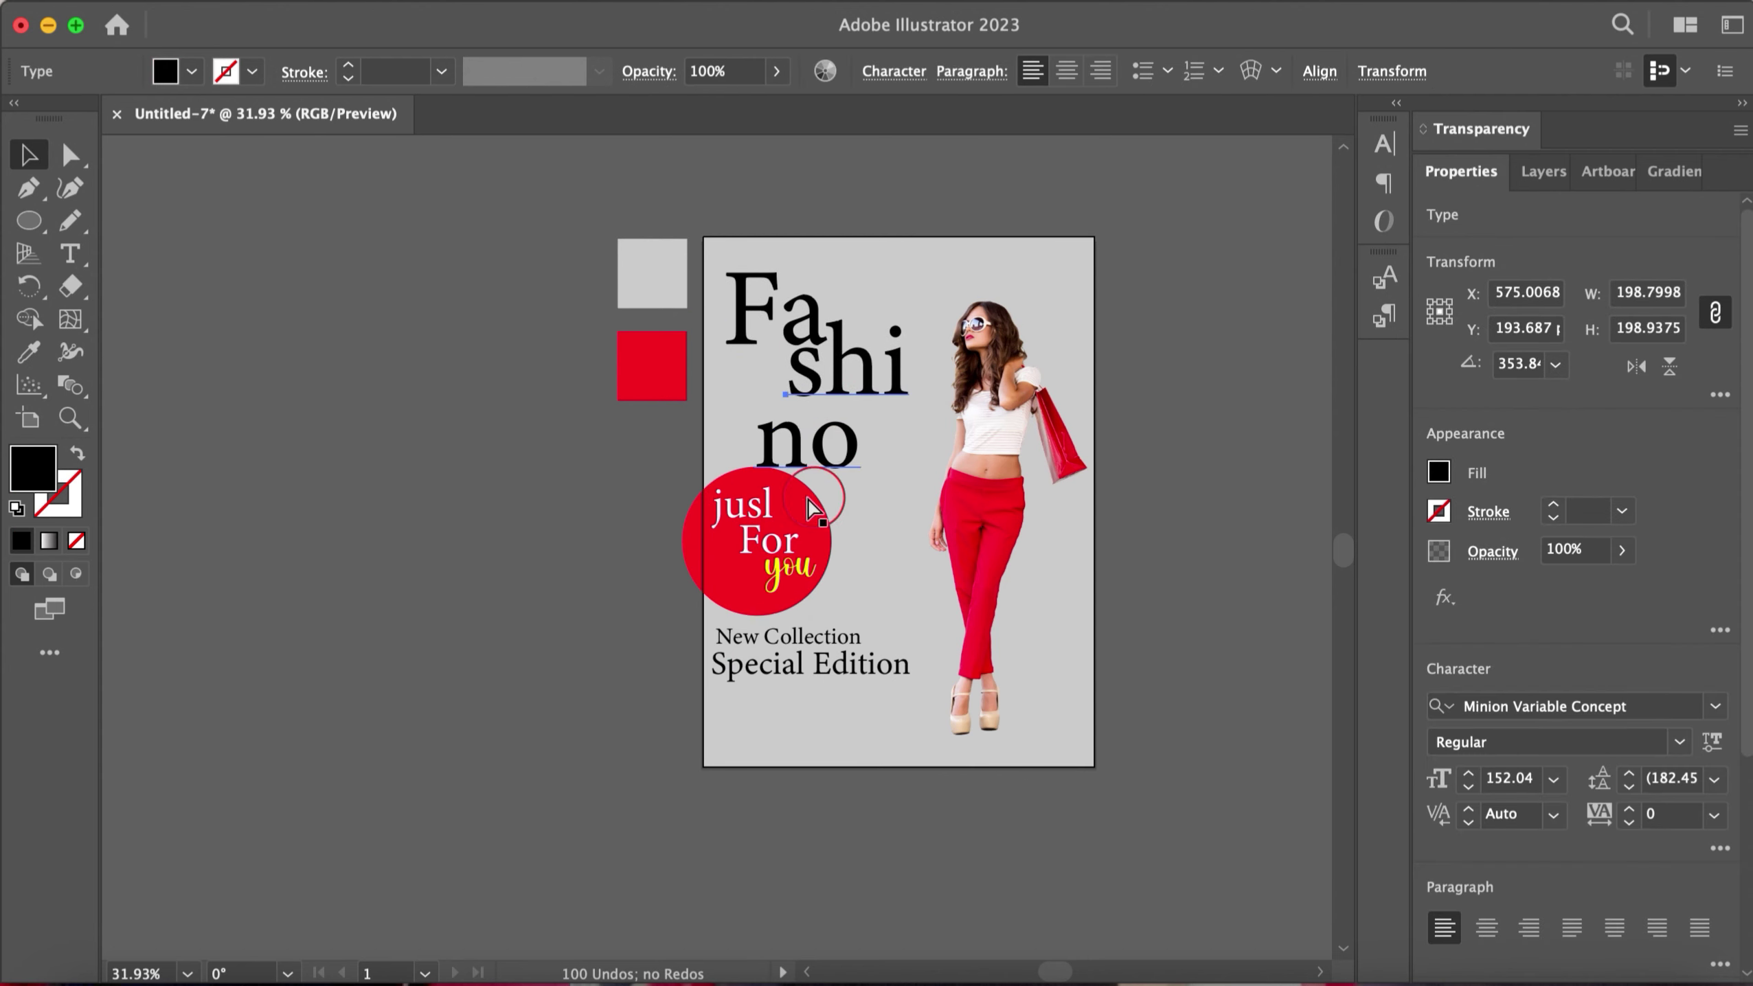
left_click(794, 719)
left_click_drag(807, 443, 802, 421)
left_click(901, 477)
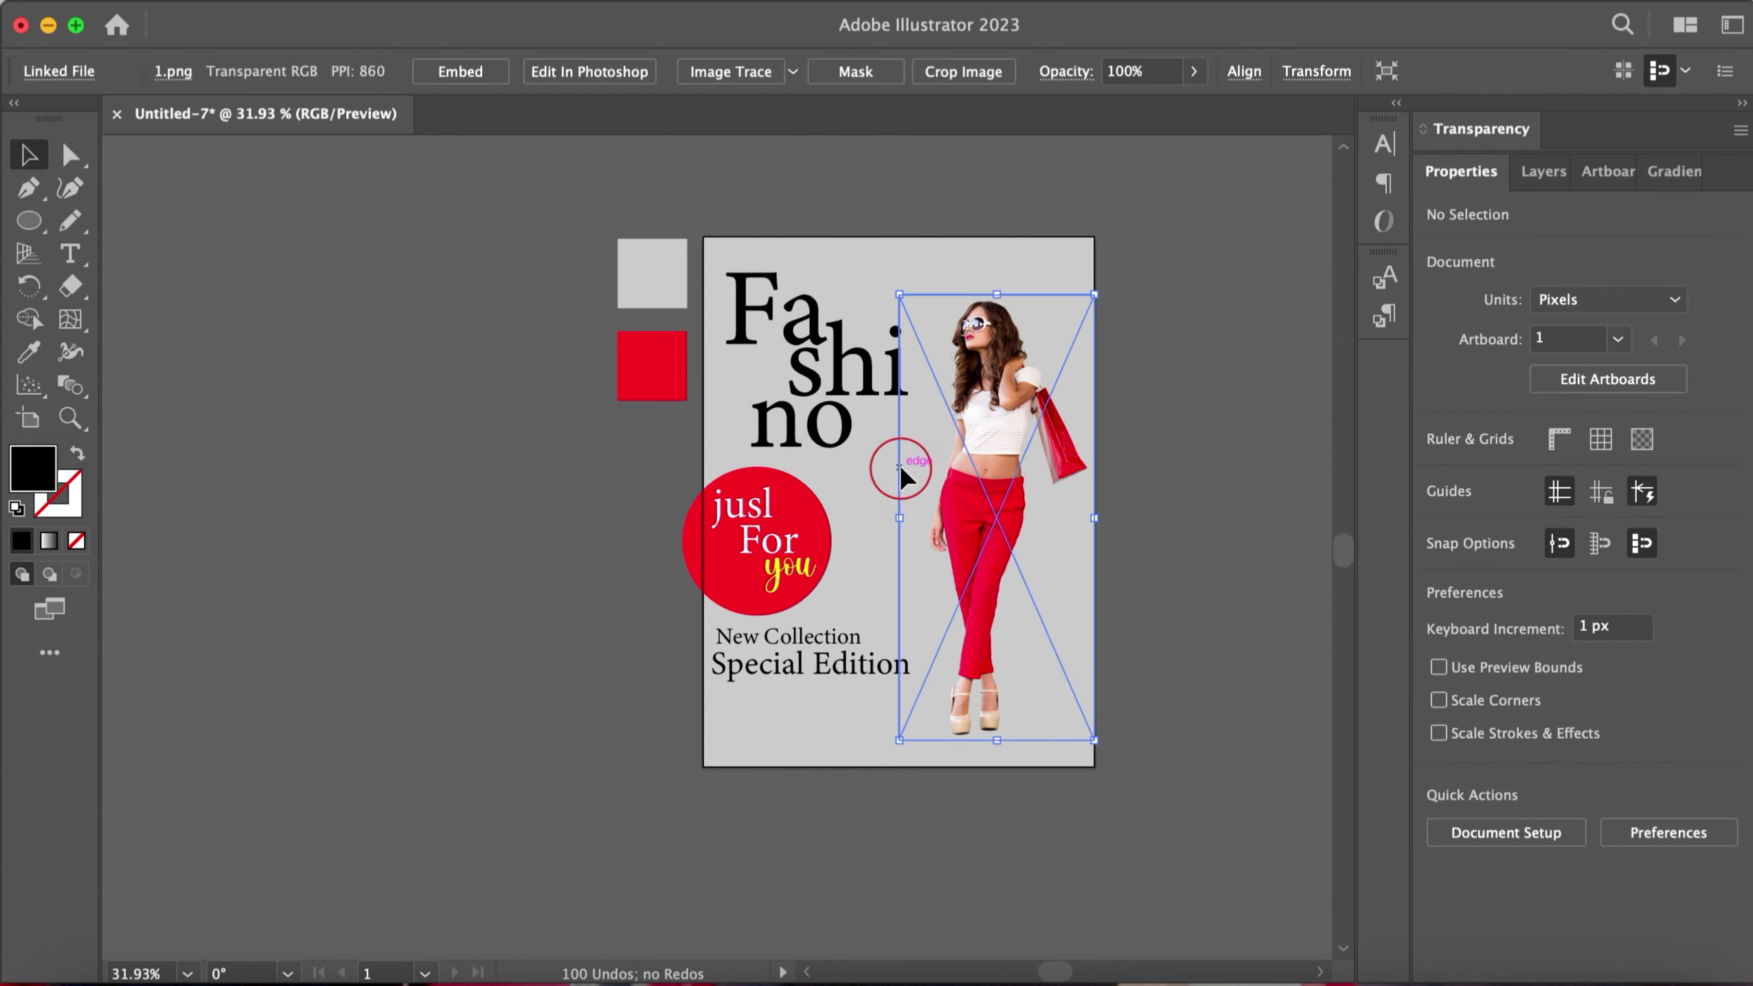
Step: Lock the gray background rectangle in the Layers panel
left_click(1543, 170)
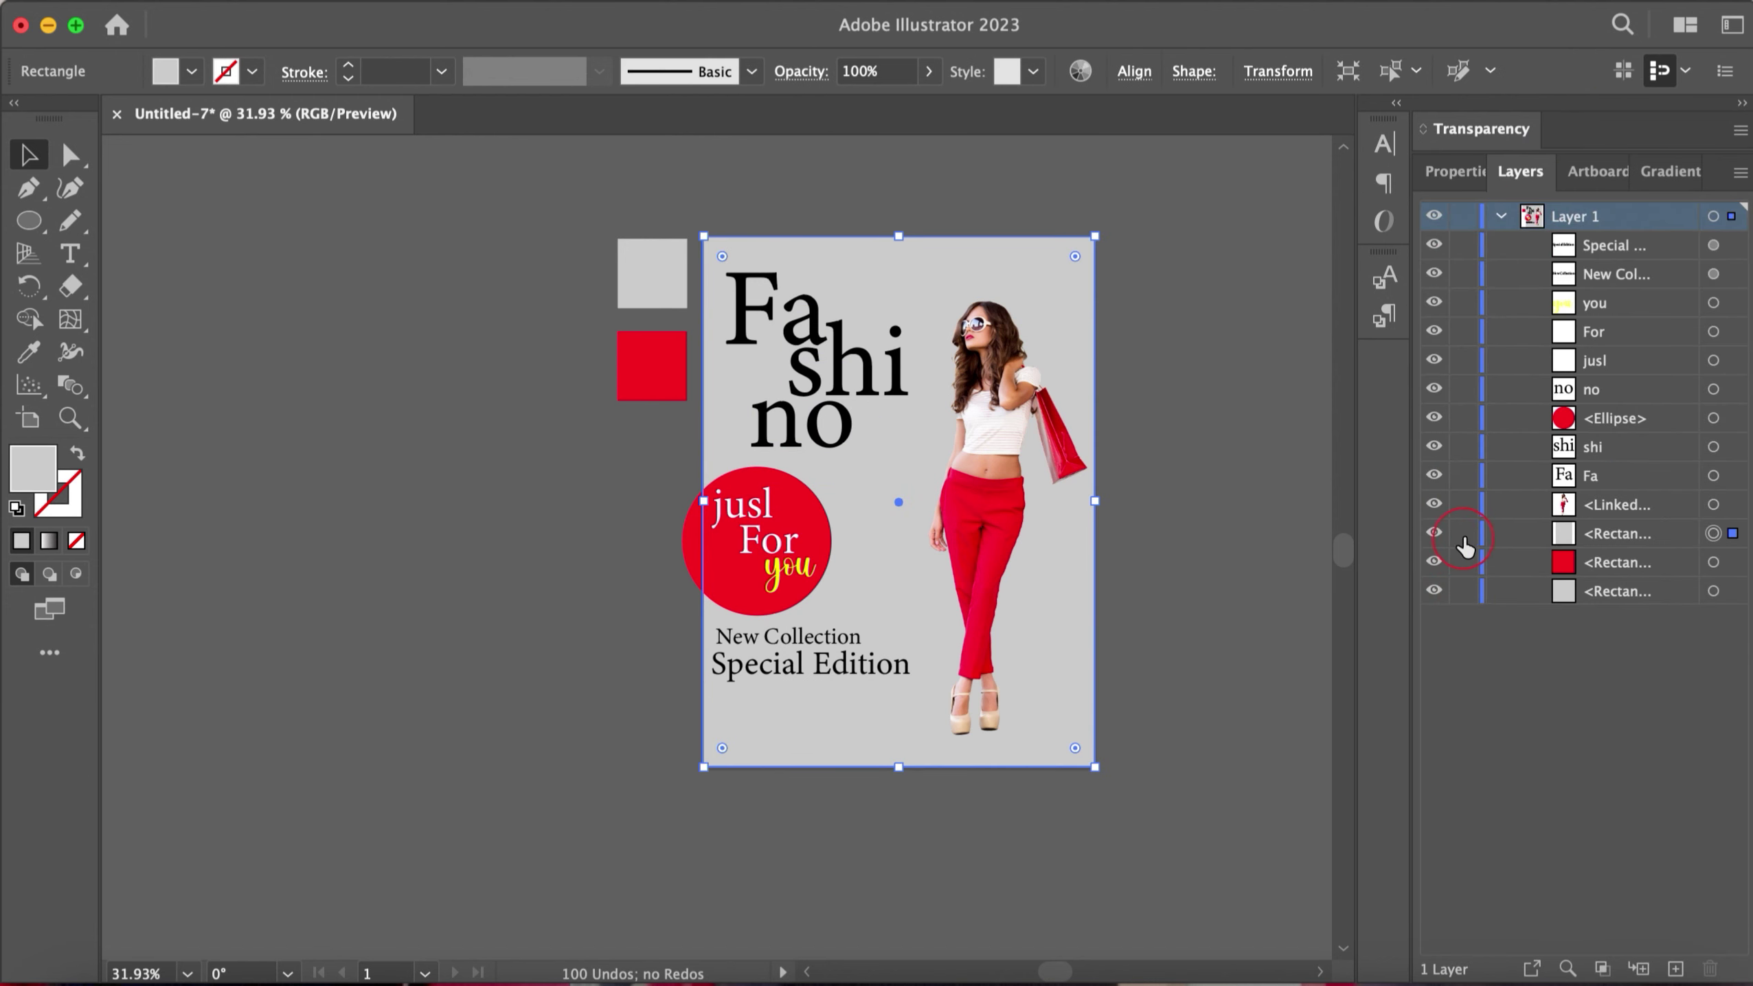
left_click(1463, 535)
left_click_drag(836, 574, 970, 617)
key("ctrl+z")
Step: Shrink the red circle with its three words and shift it slightly right and down
mouse_move(691, 477)
left_mouse_down()
mouse_move(822, 576)
mouse_move(789, 511)
left_mouse_up()
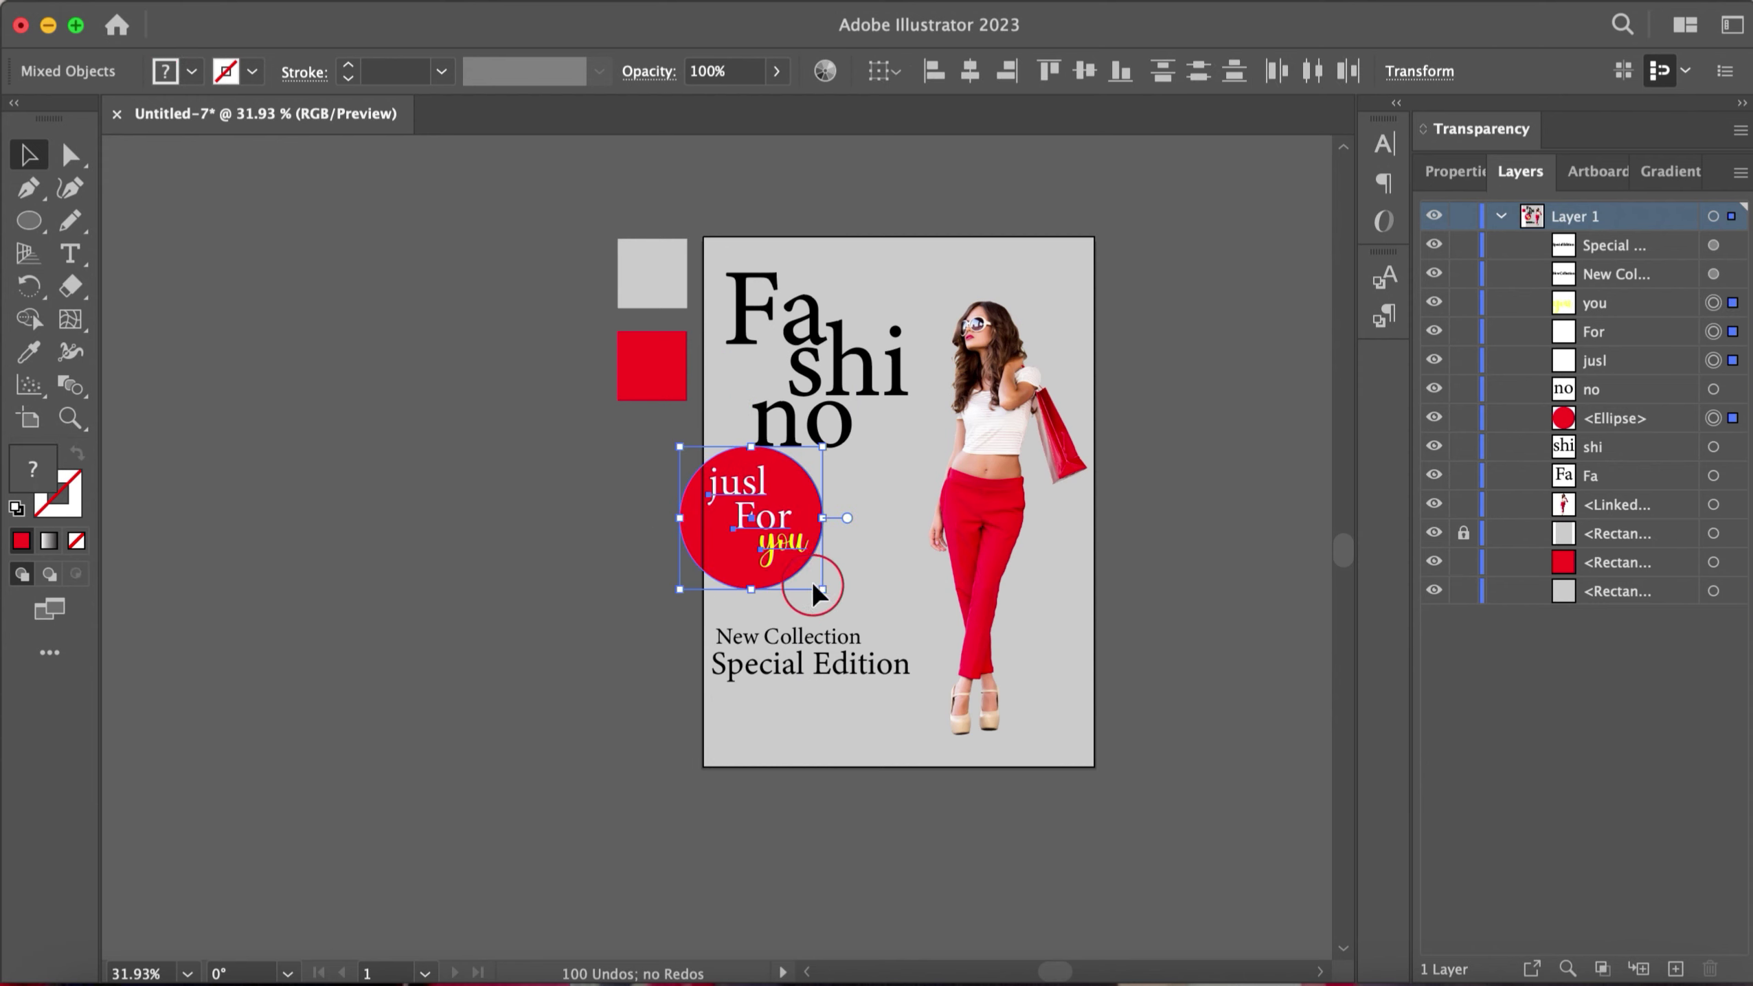
left_click_drag(813, 586, 810, 574)
left_click(900, 587)
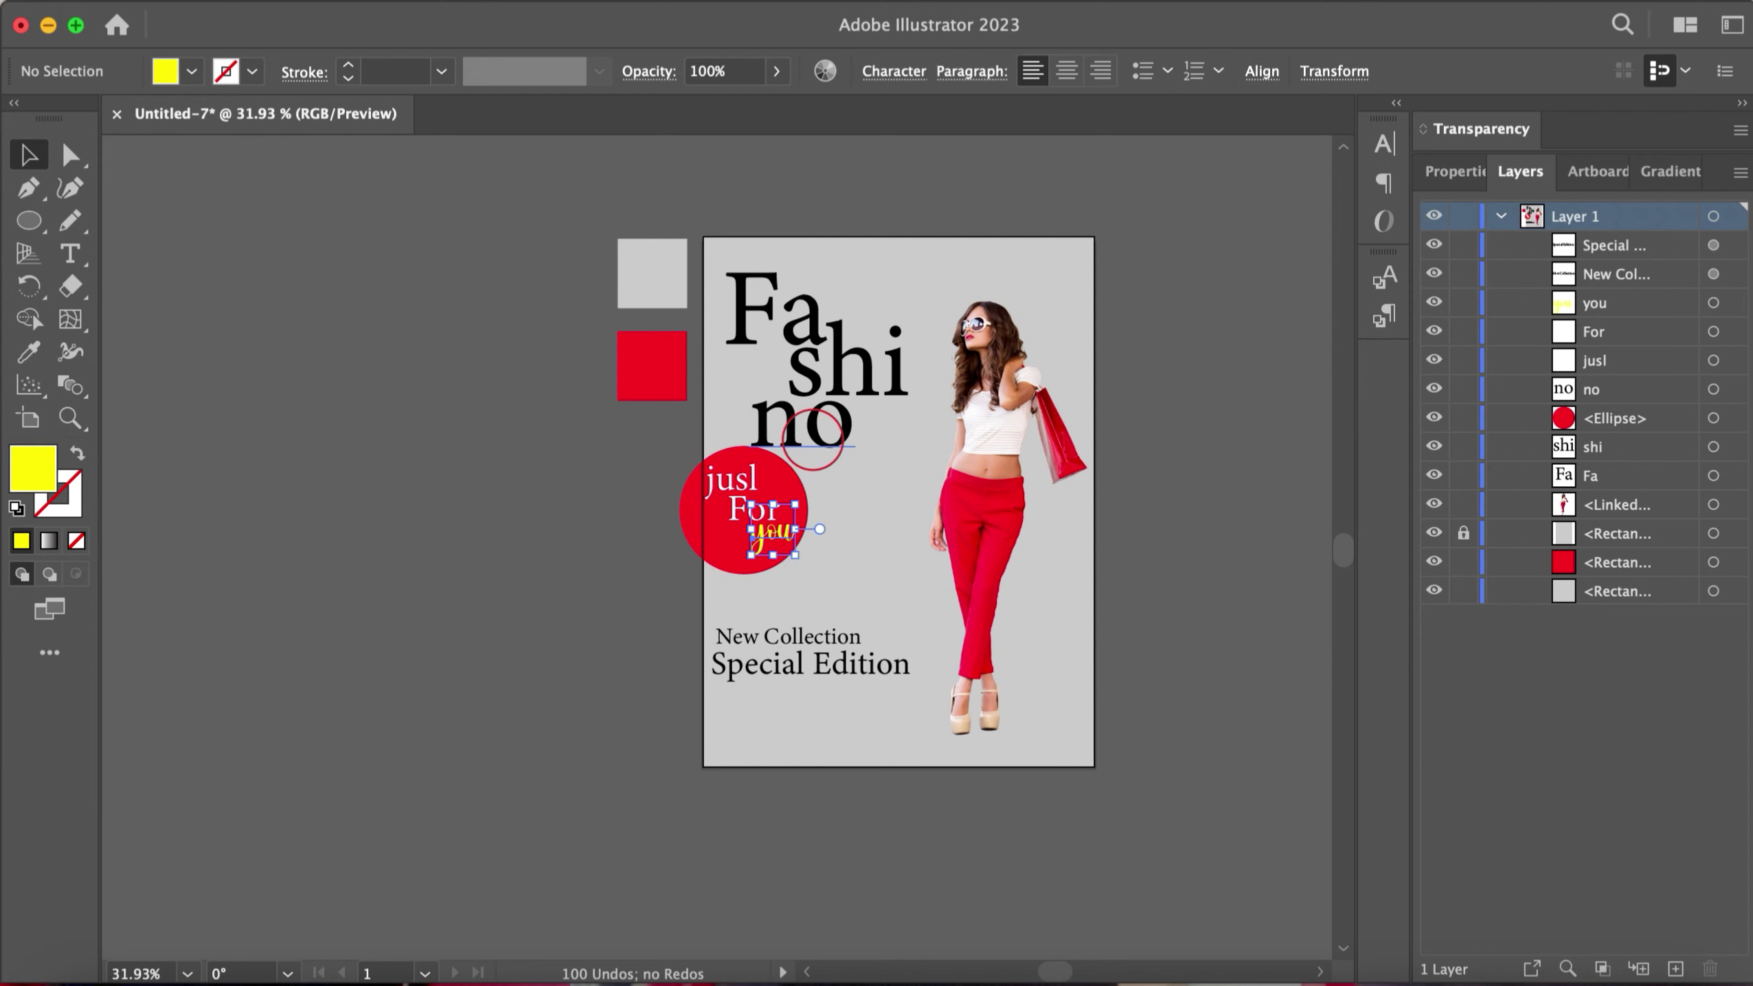
left_click_drag(656, 449, 789, 553)
left_click(645, 470)
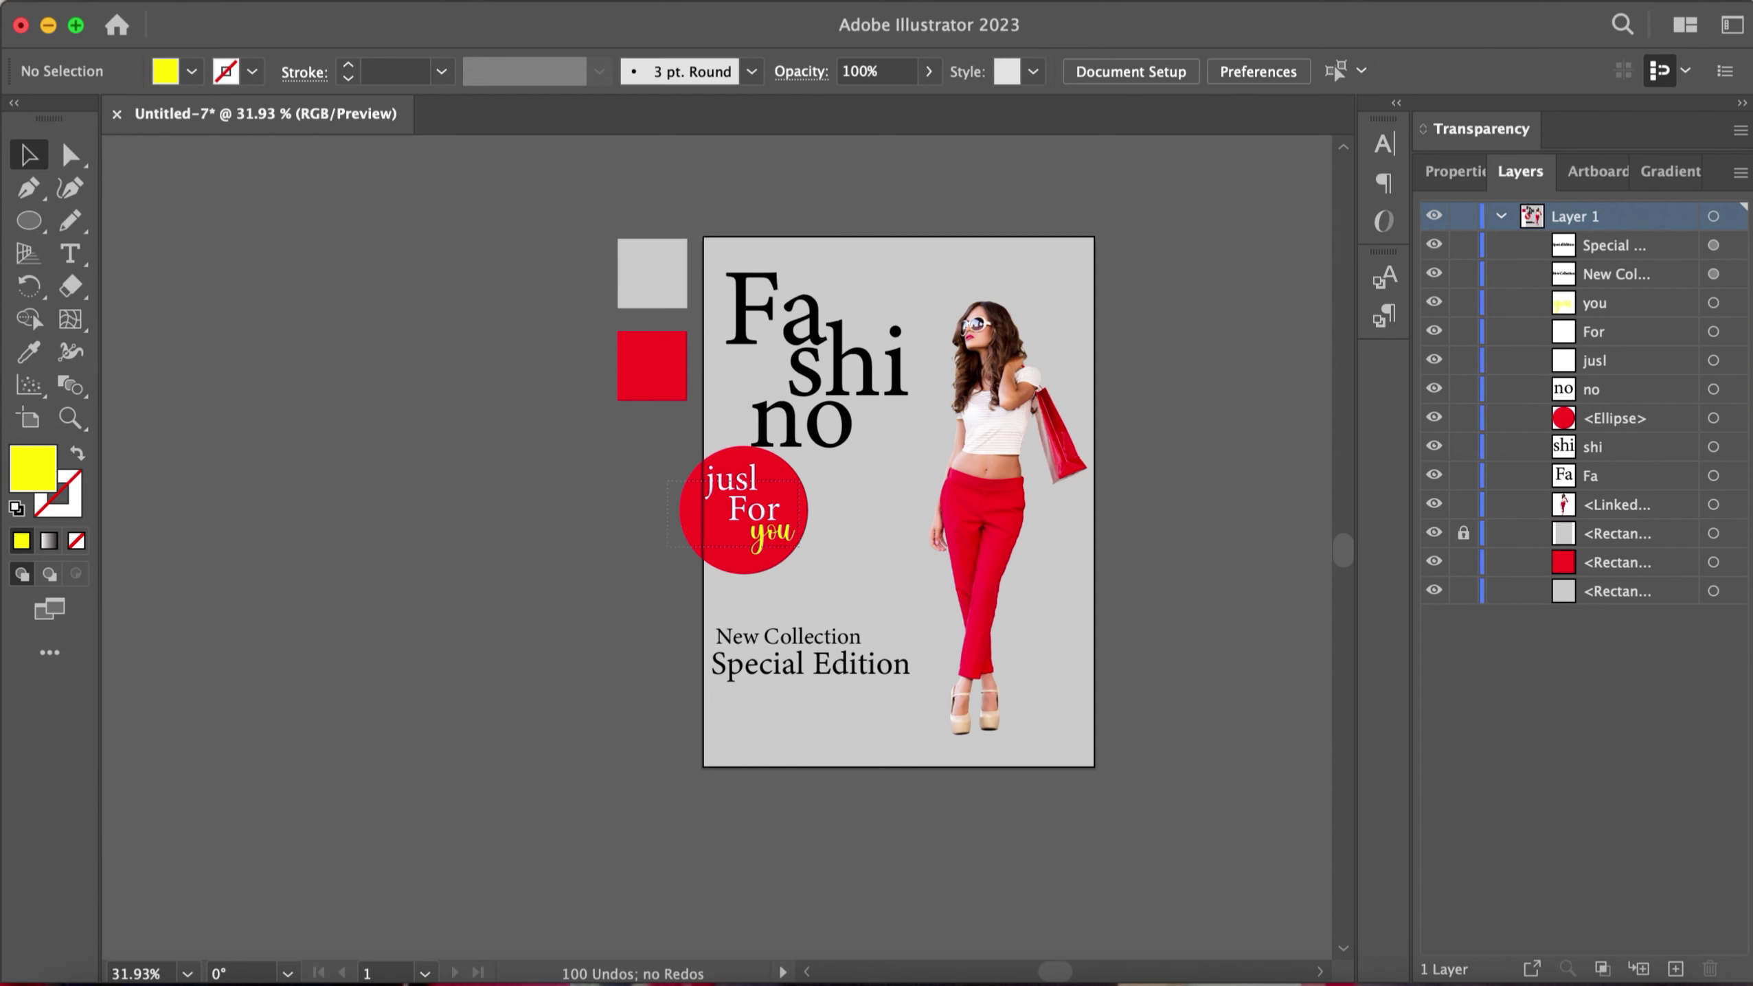
left_click_drag(704, 542, 712, 549)
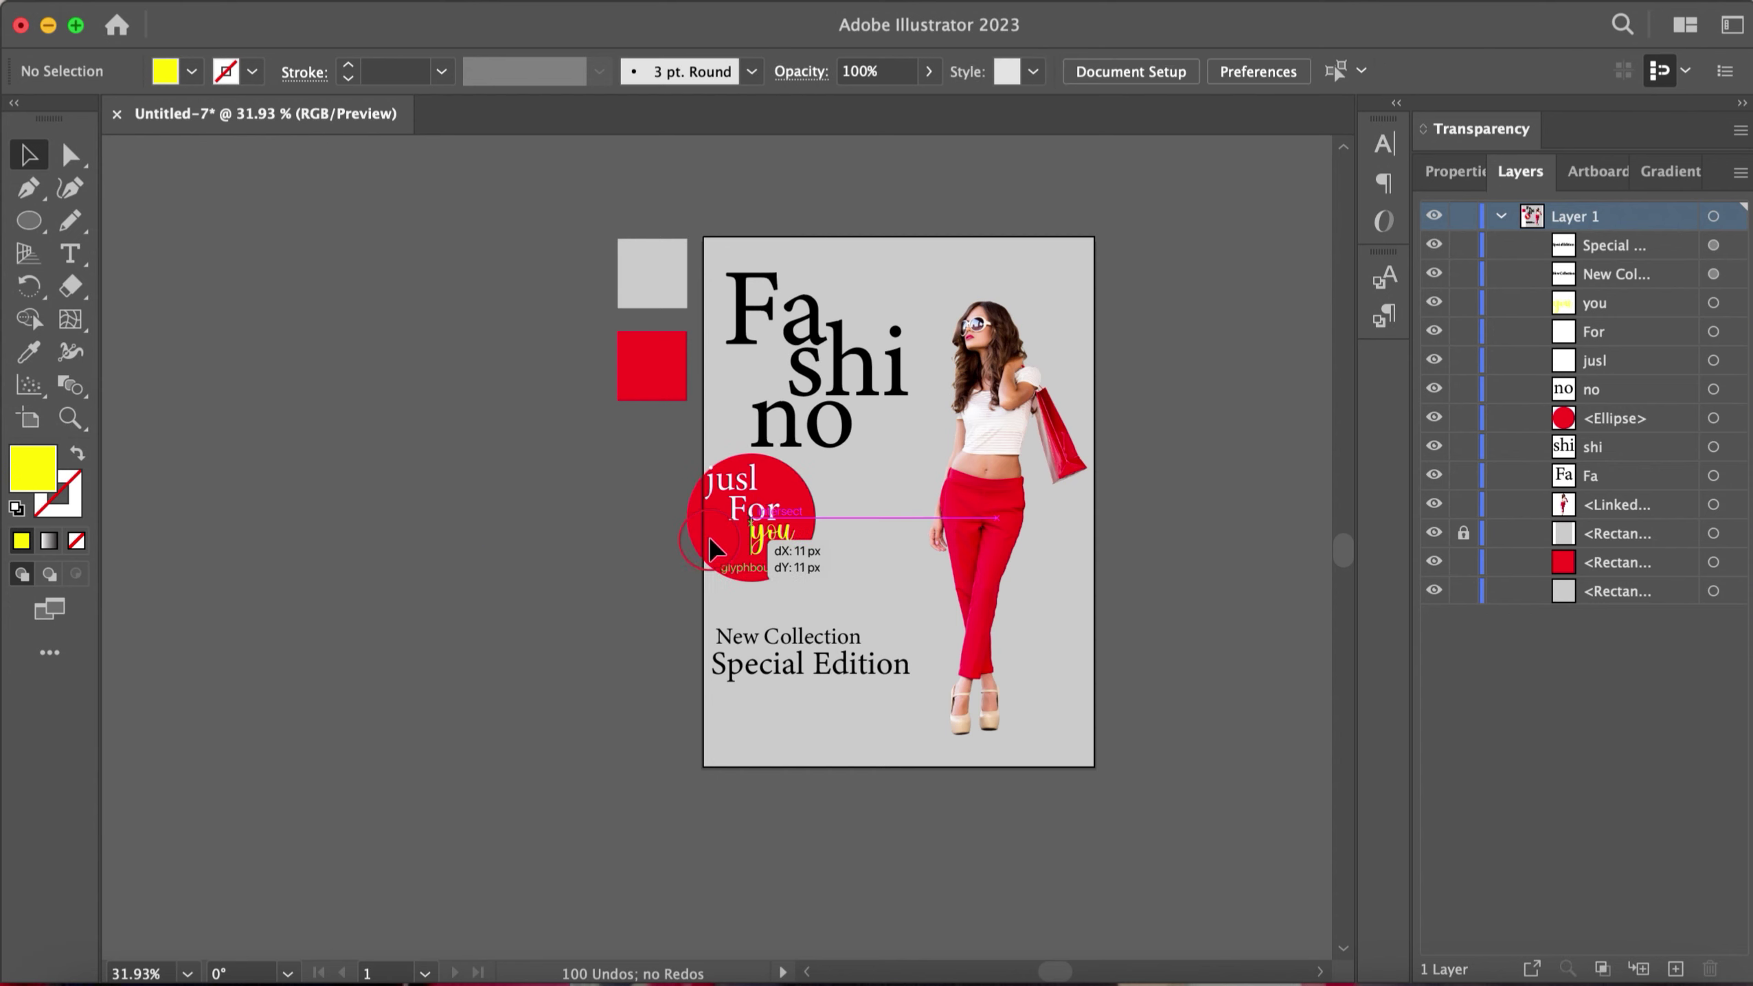
Step: Raise the New Collection and Special Edition lines, group them, and start new text
left_click(743, 697)
mouse_move(743, 696)
left_mouse_down()
mouse_move(793, 622)
mouse_move(867, 627)
left_mouse_up()
key("super+g")
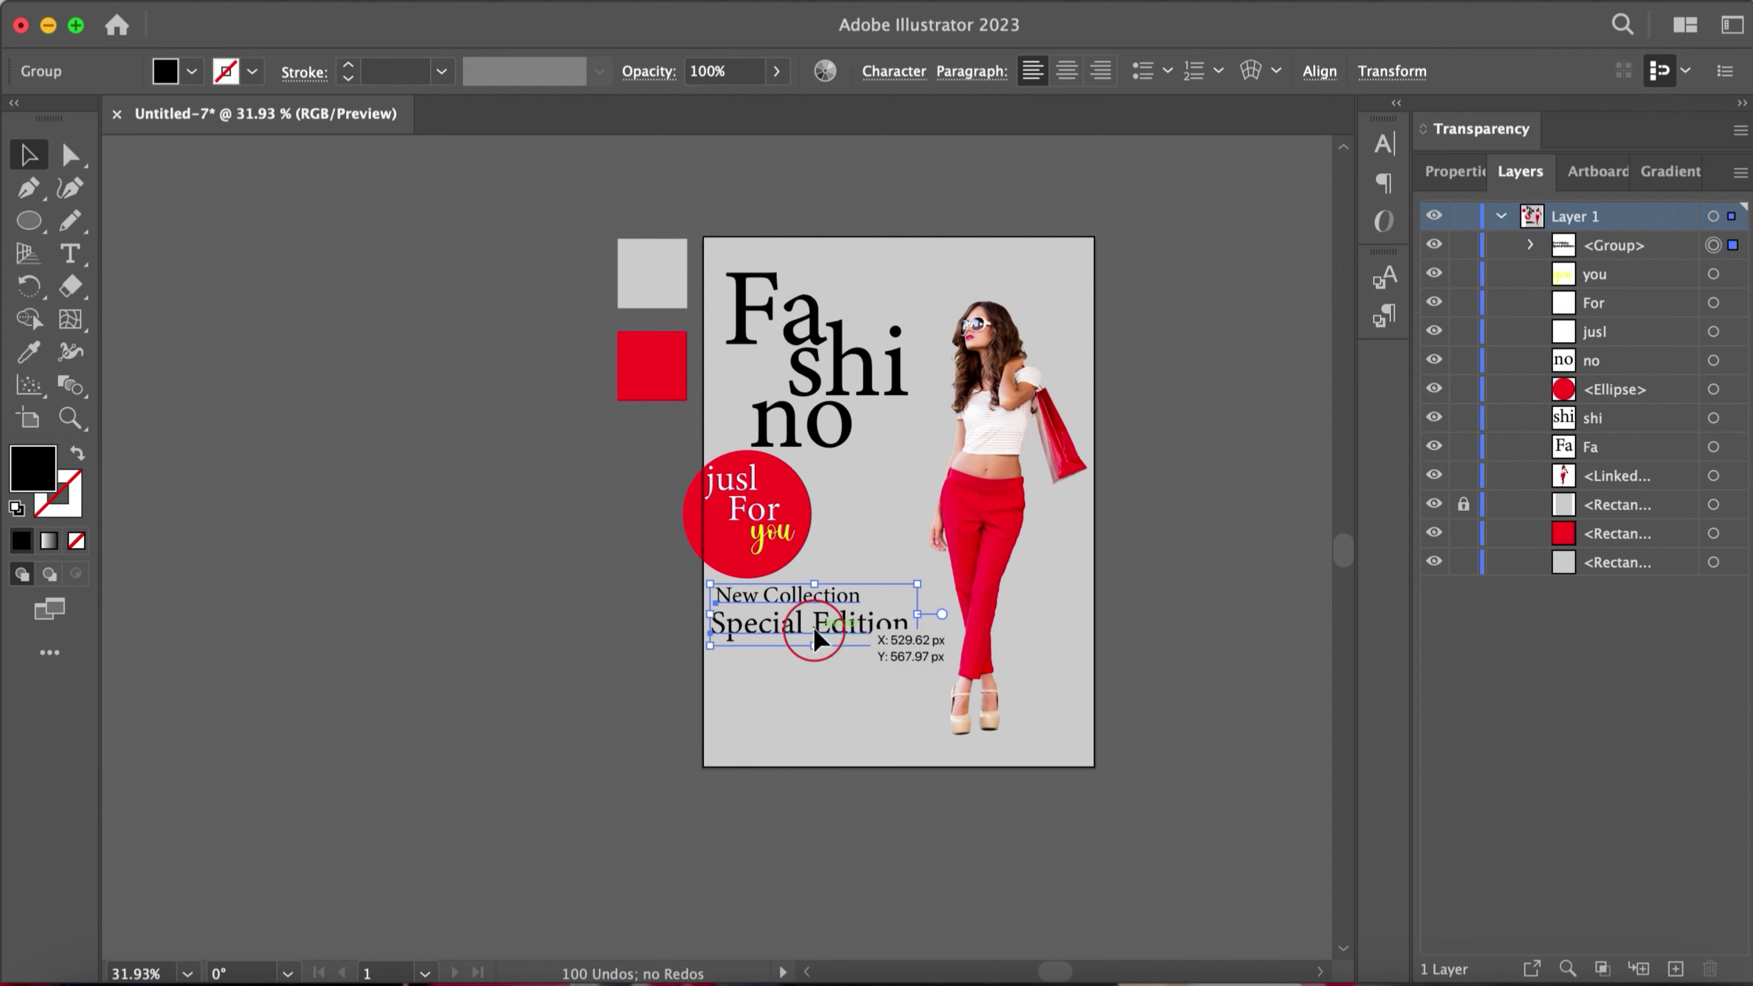
left_click(607, 601)
key("t")
left_click(262, 428)
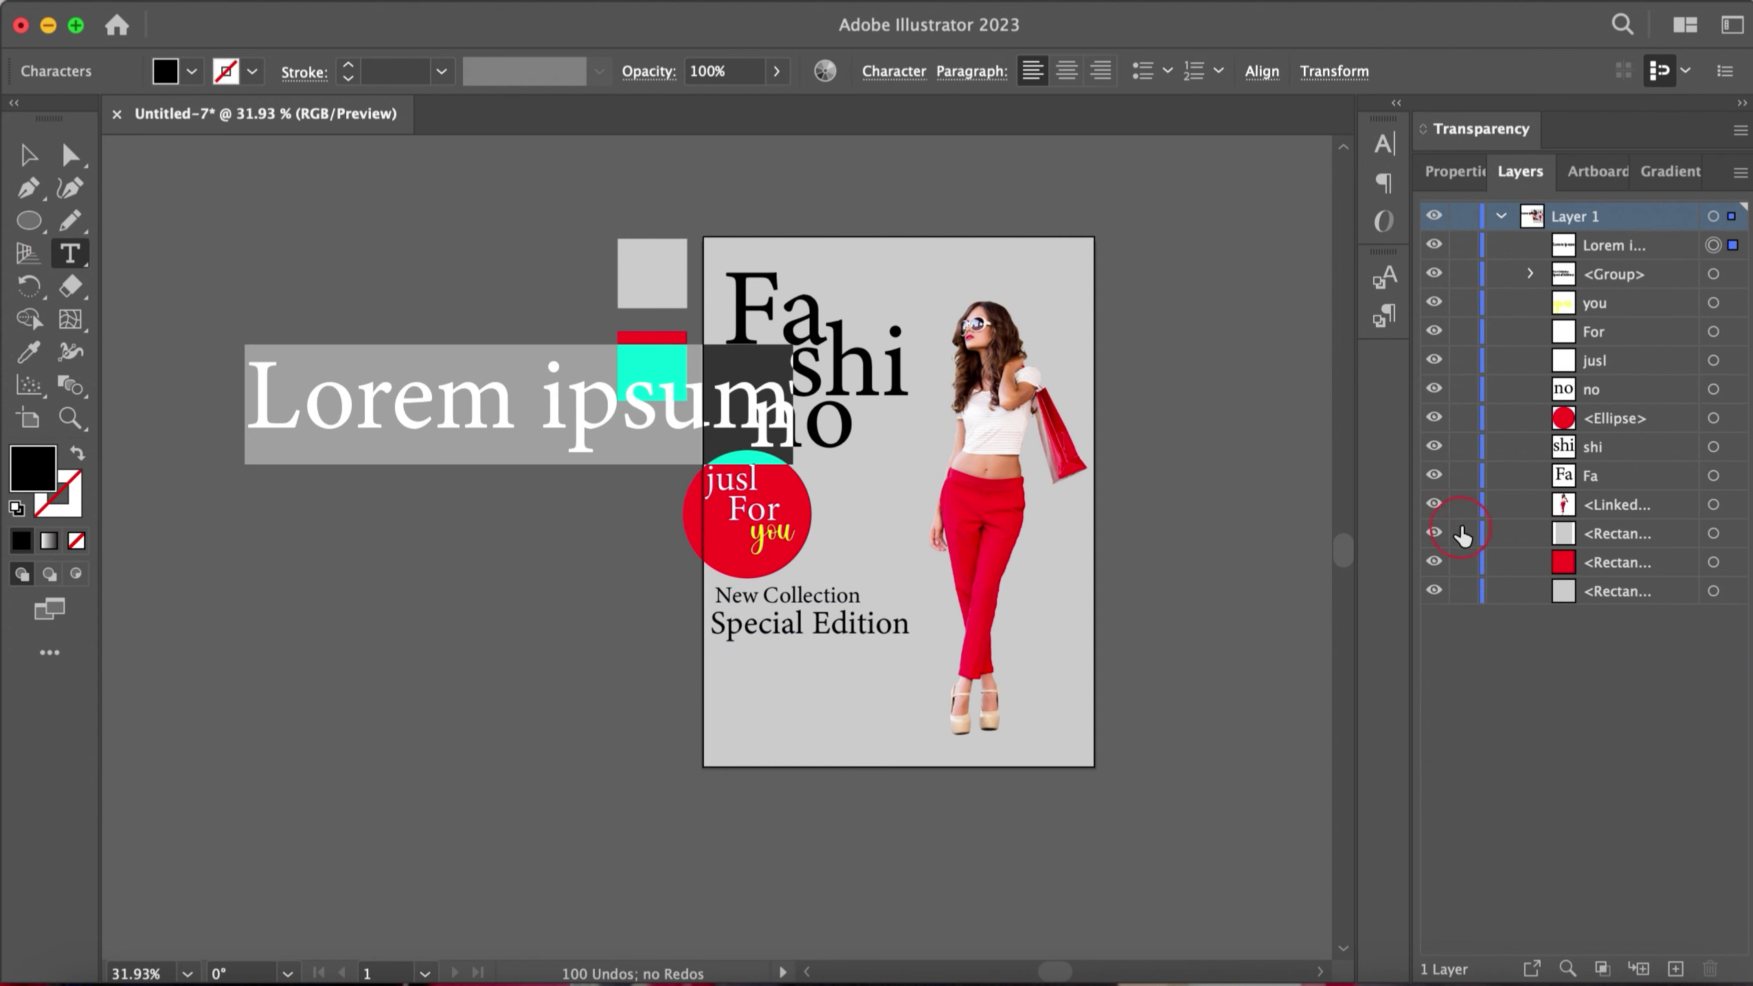
Step: Clear out the earlier placeholder text, including the stray small Lorem ipsum text
left_click(1454, 170)
left_click(1508, 778)
key("Down")
key("Down")
key("Down")
key("Down")
key("Down")
key("Down")
key("Down")
key("Down")
key("Down")
key("Down")
key("Down")
key("Down")
key("Down")
key("Down")
key("Down")
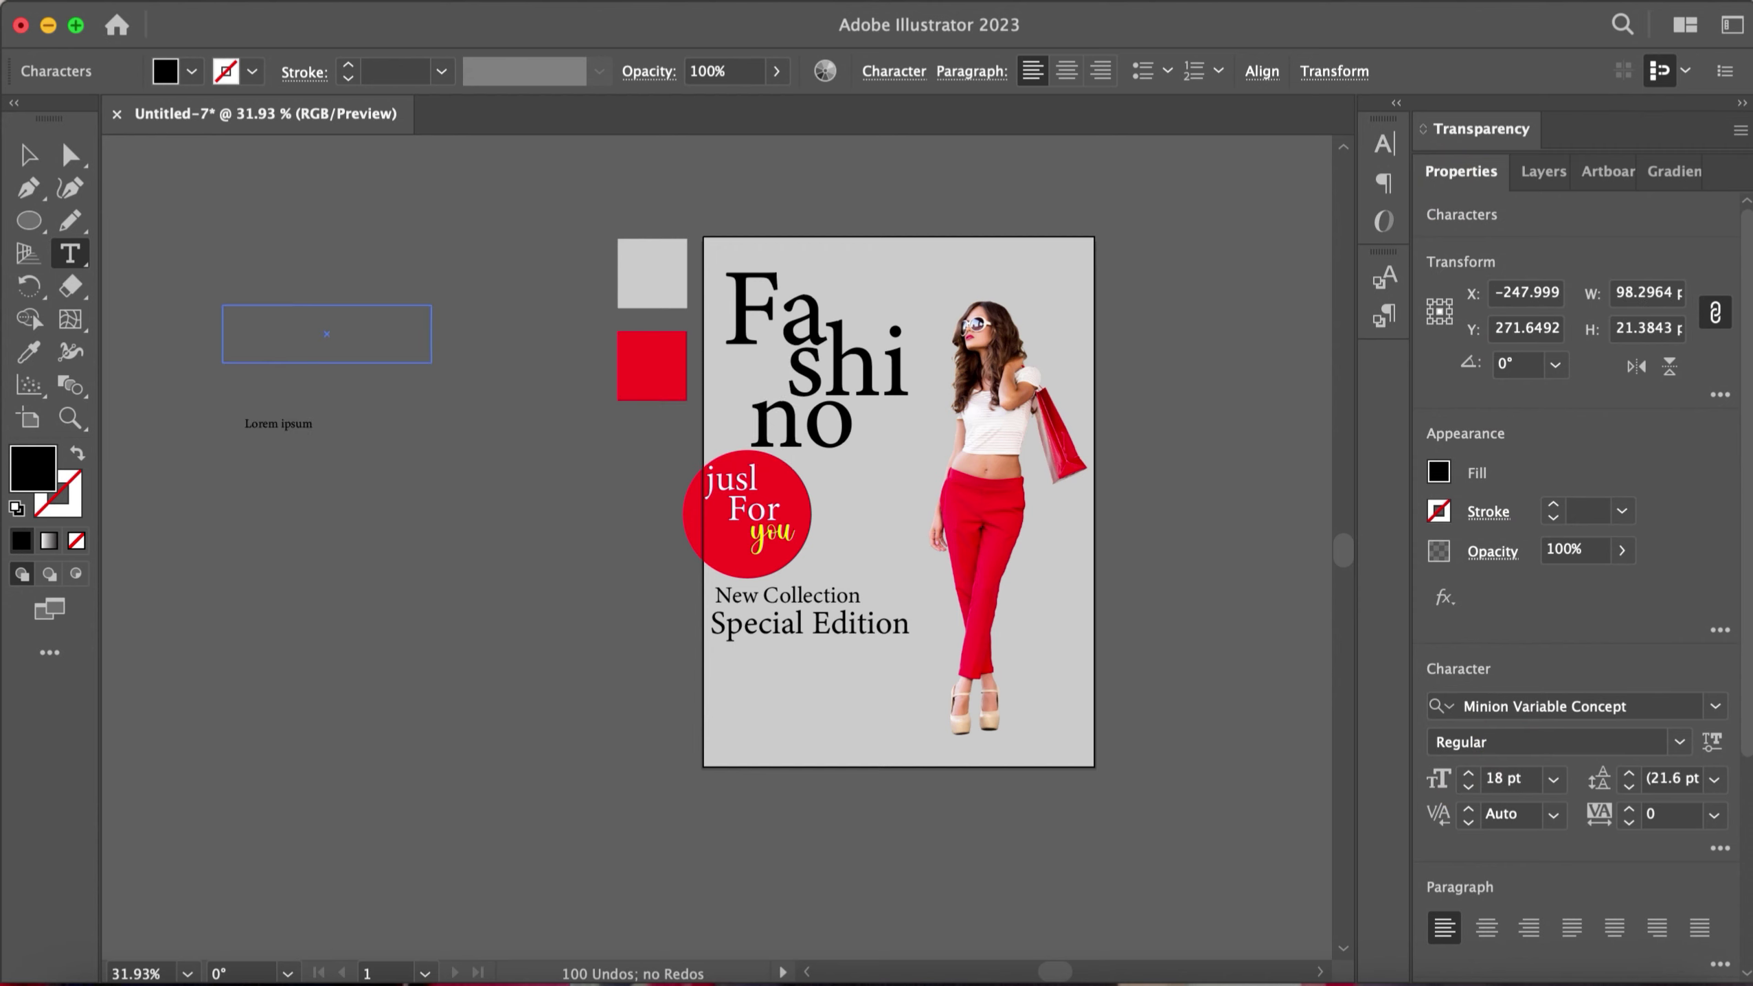
left_click_drag(434, 356, 428, 371)
key("BackSpace")
key("Escape")
left_click(349, 387)
left_click(268, 436)
key("Delete")
Step: Add a Lorem ipsum paragraph under Special Edition and reduce it to 17 pt
left_click(66, 253)
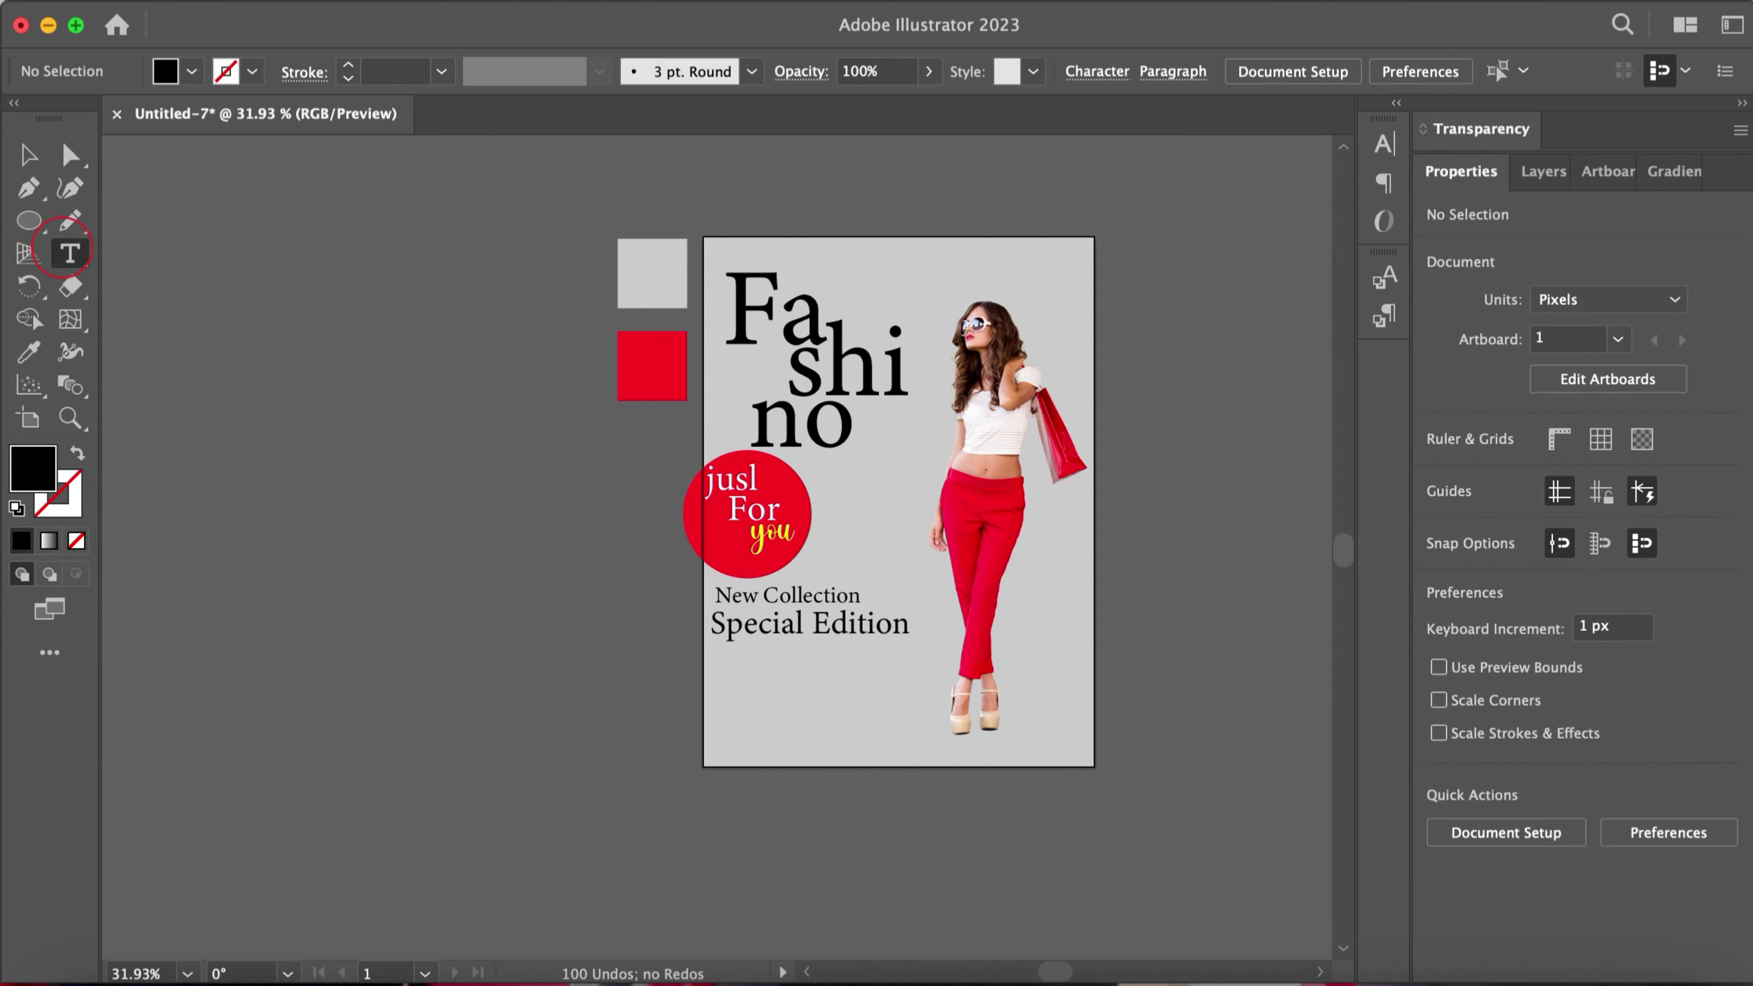
left_click(718, 672)
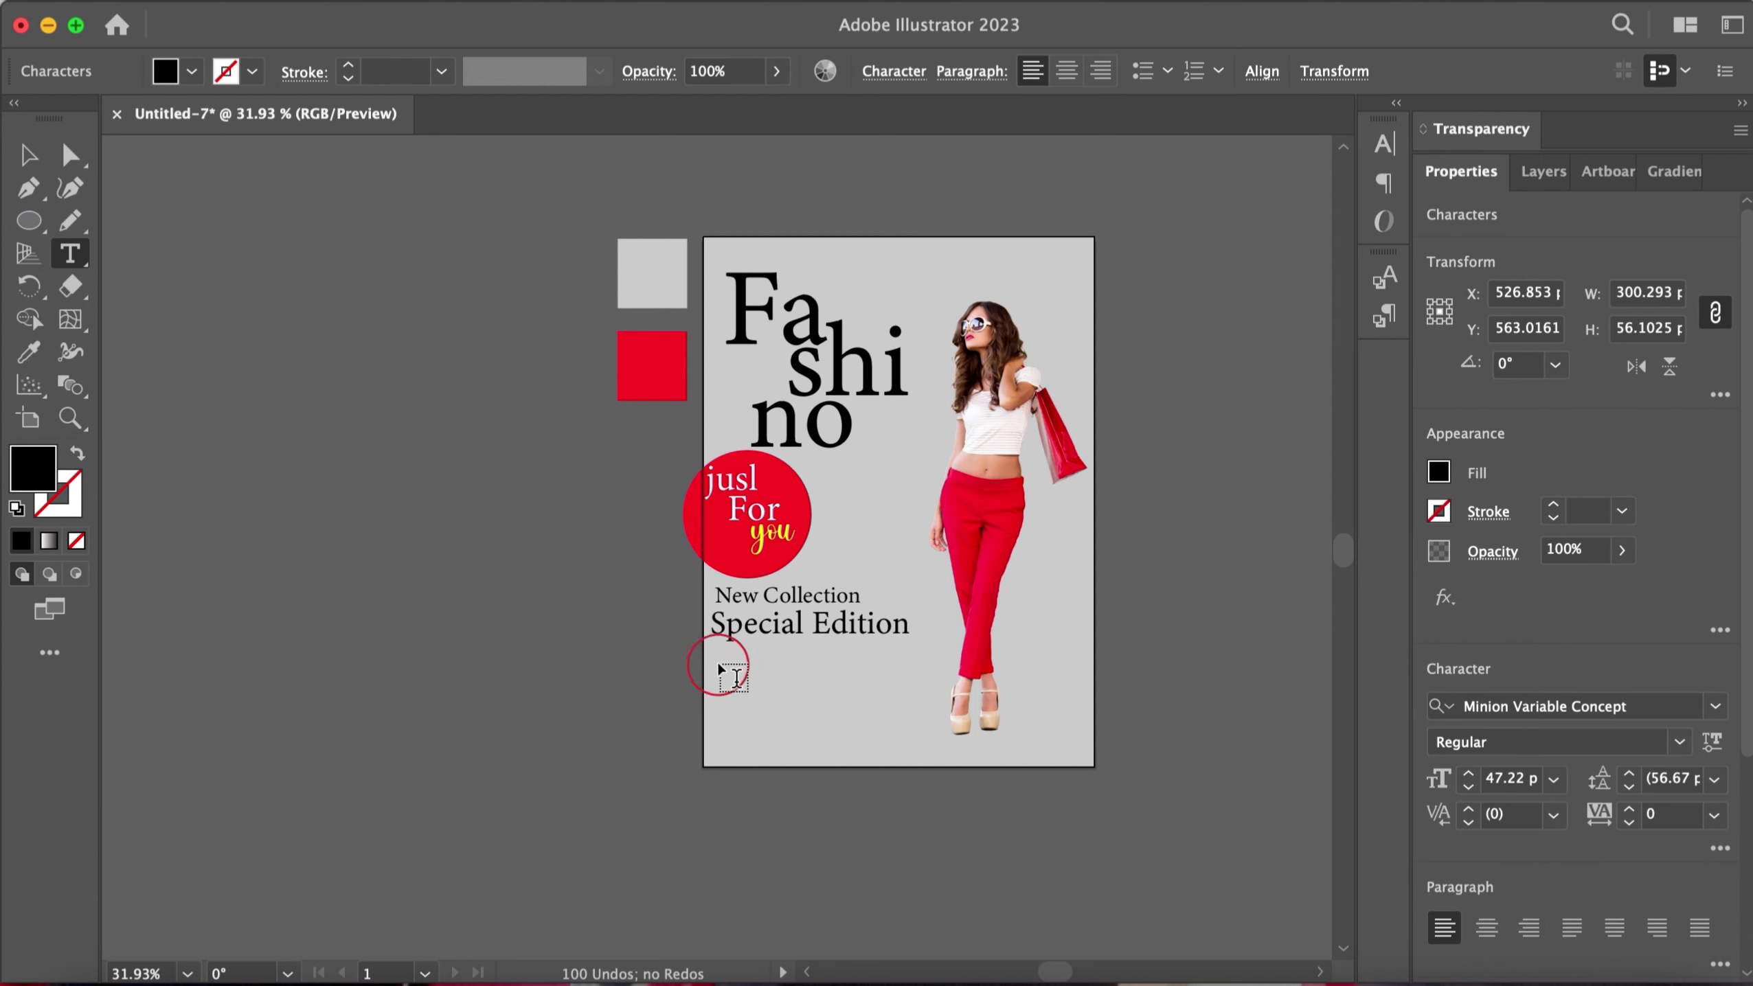
key("Escape")
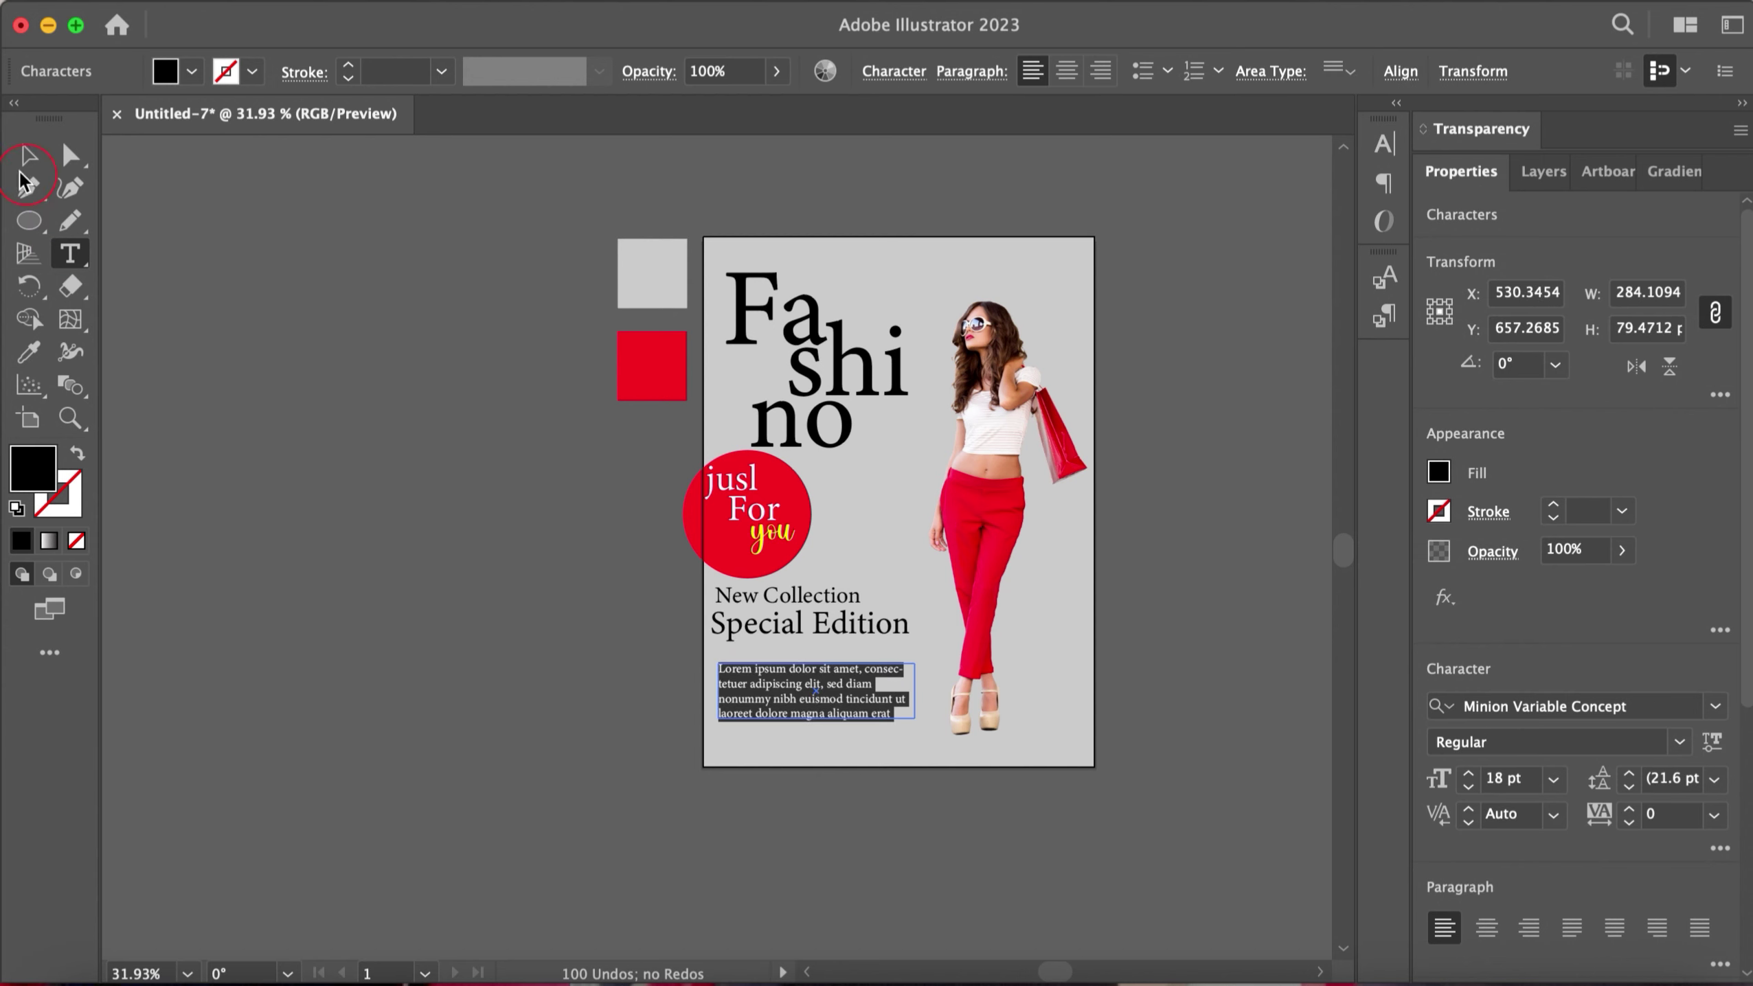
left_click_drag(783, 701, 619, 693)
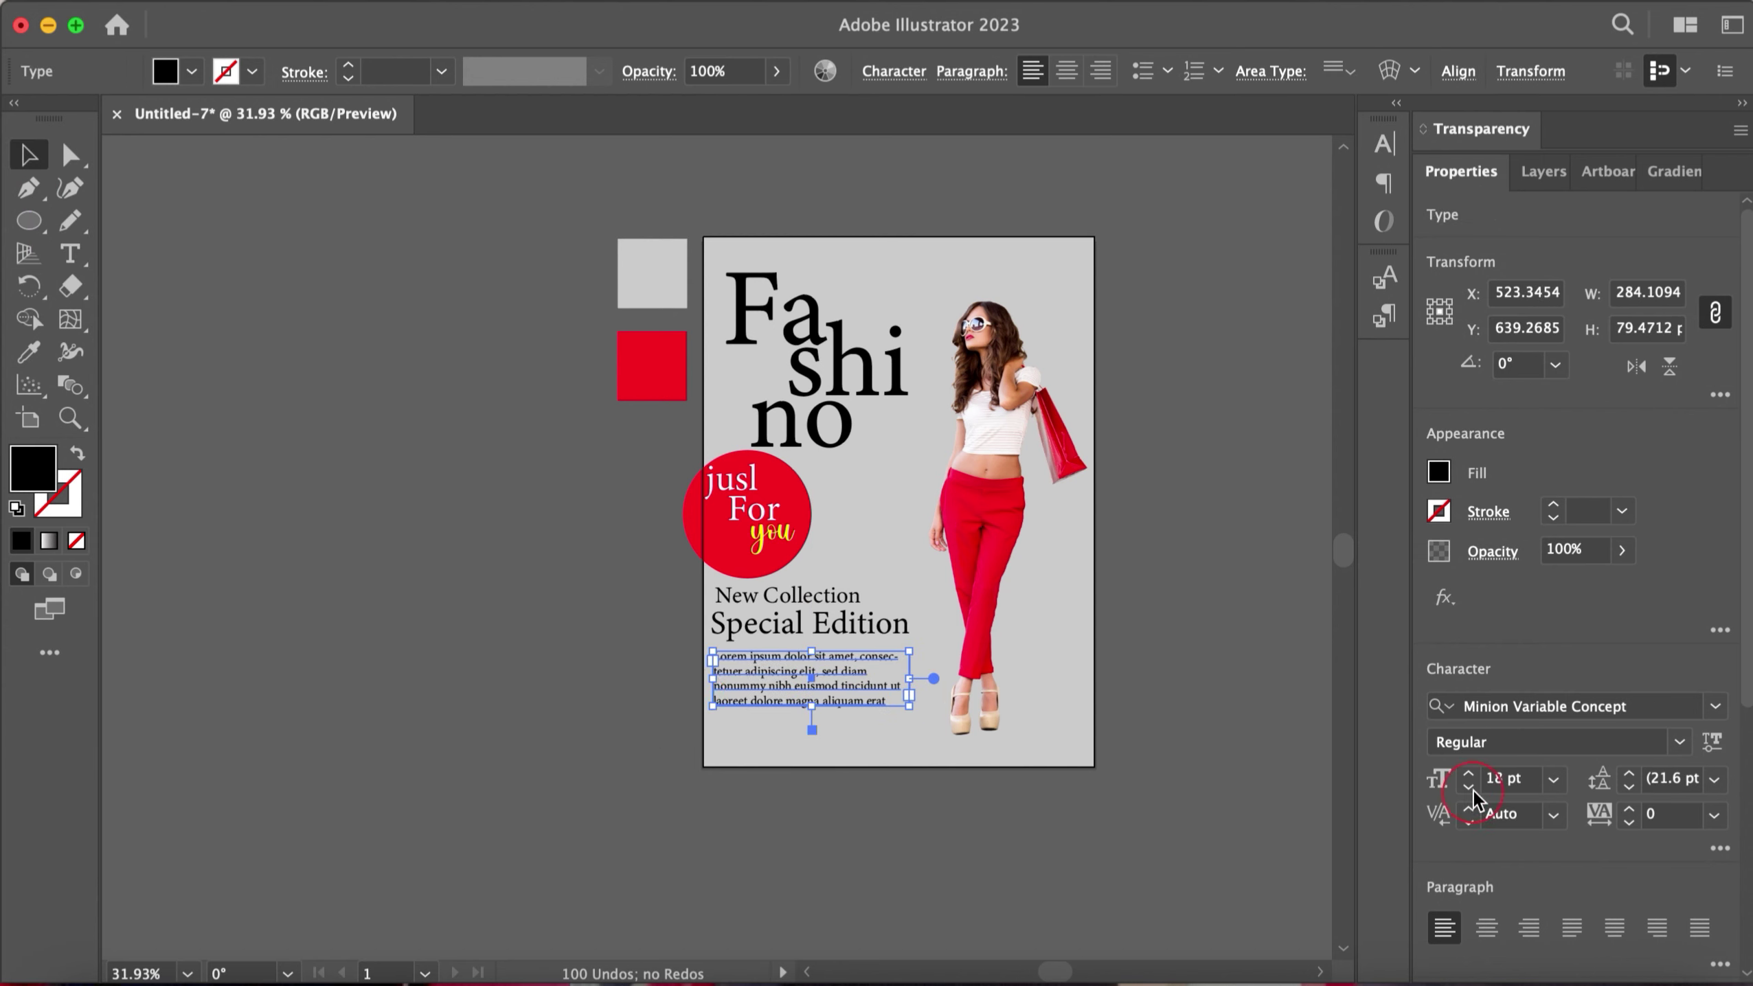
left_click(548, 822)
double_click(842, 701)
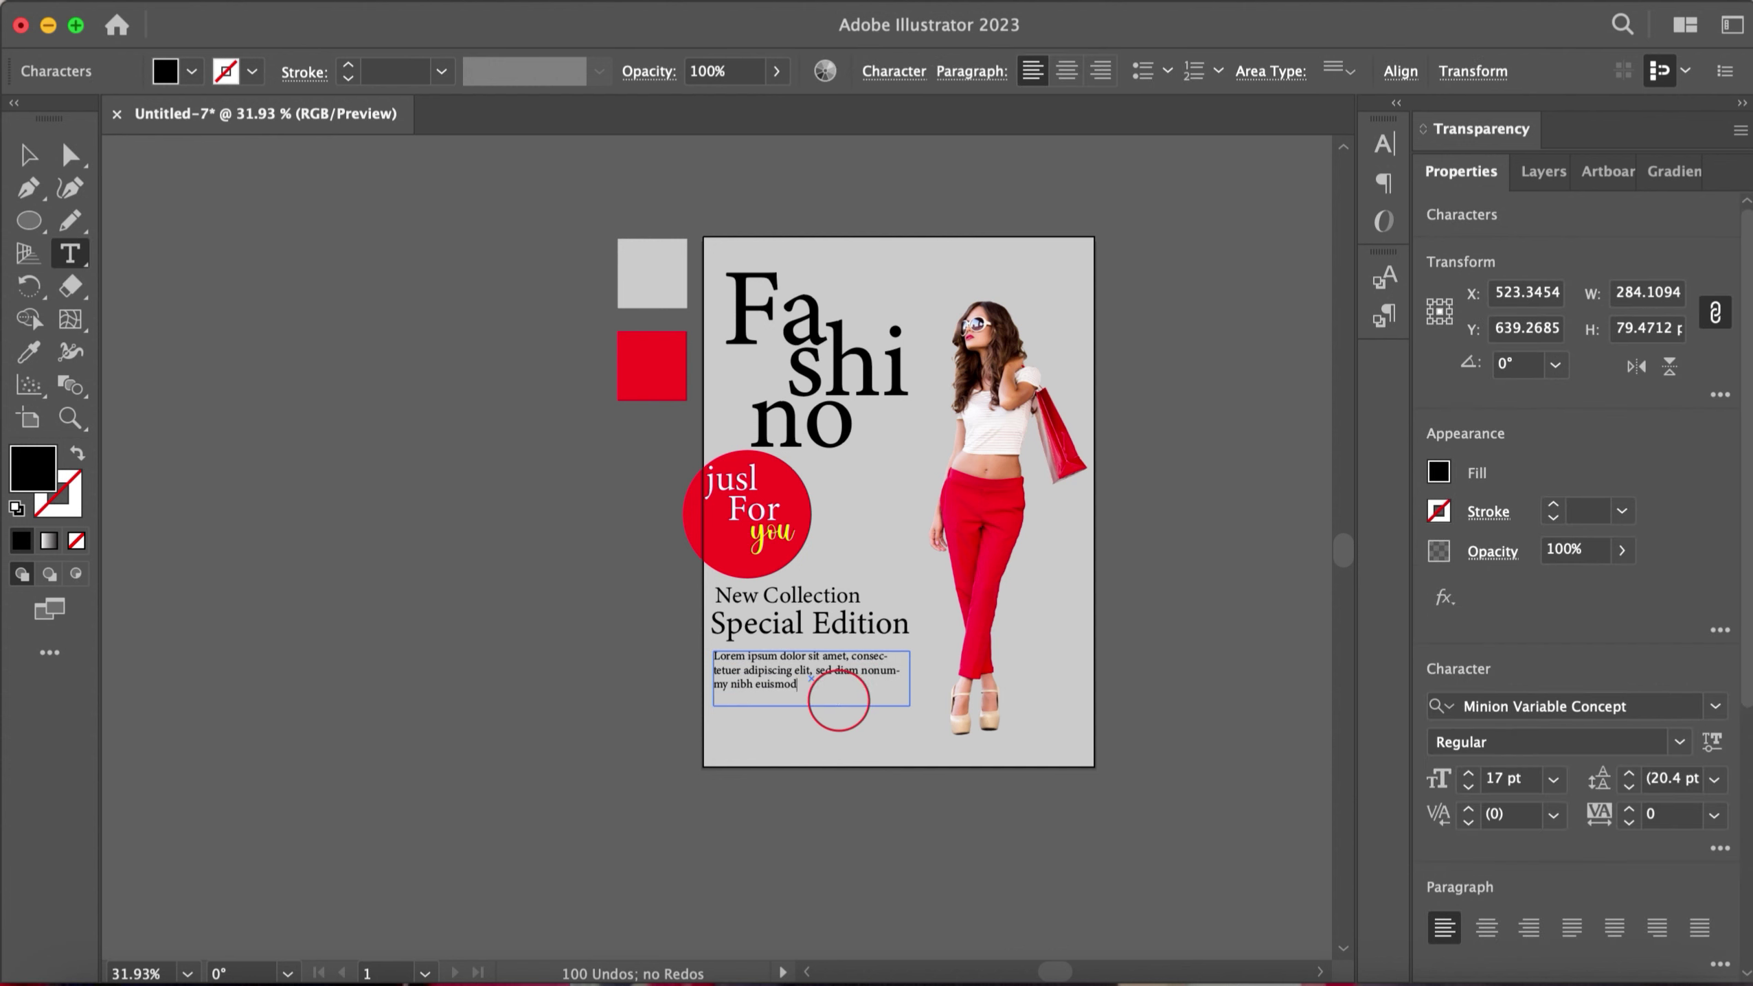
type(".")
Step: Set the paragraph in Noteworthy Light and trim its text
left_click(28, 155)
left_click(1716, 706)
left_click(1678, 923)
left_click(744, 713)
double_click(734, 690)
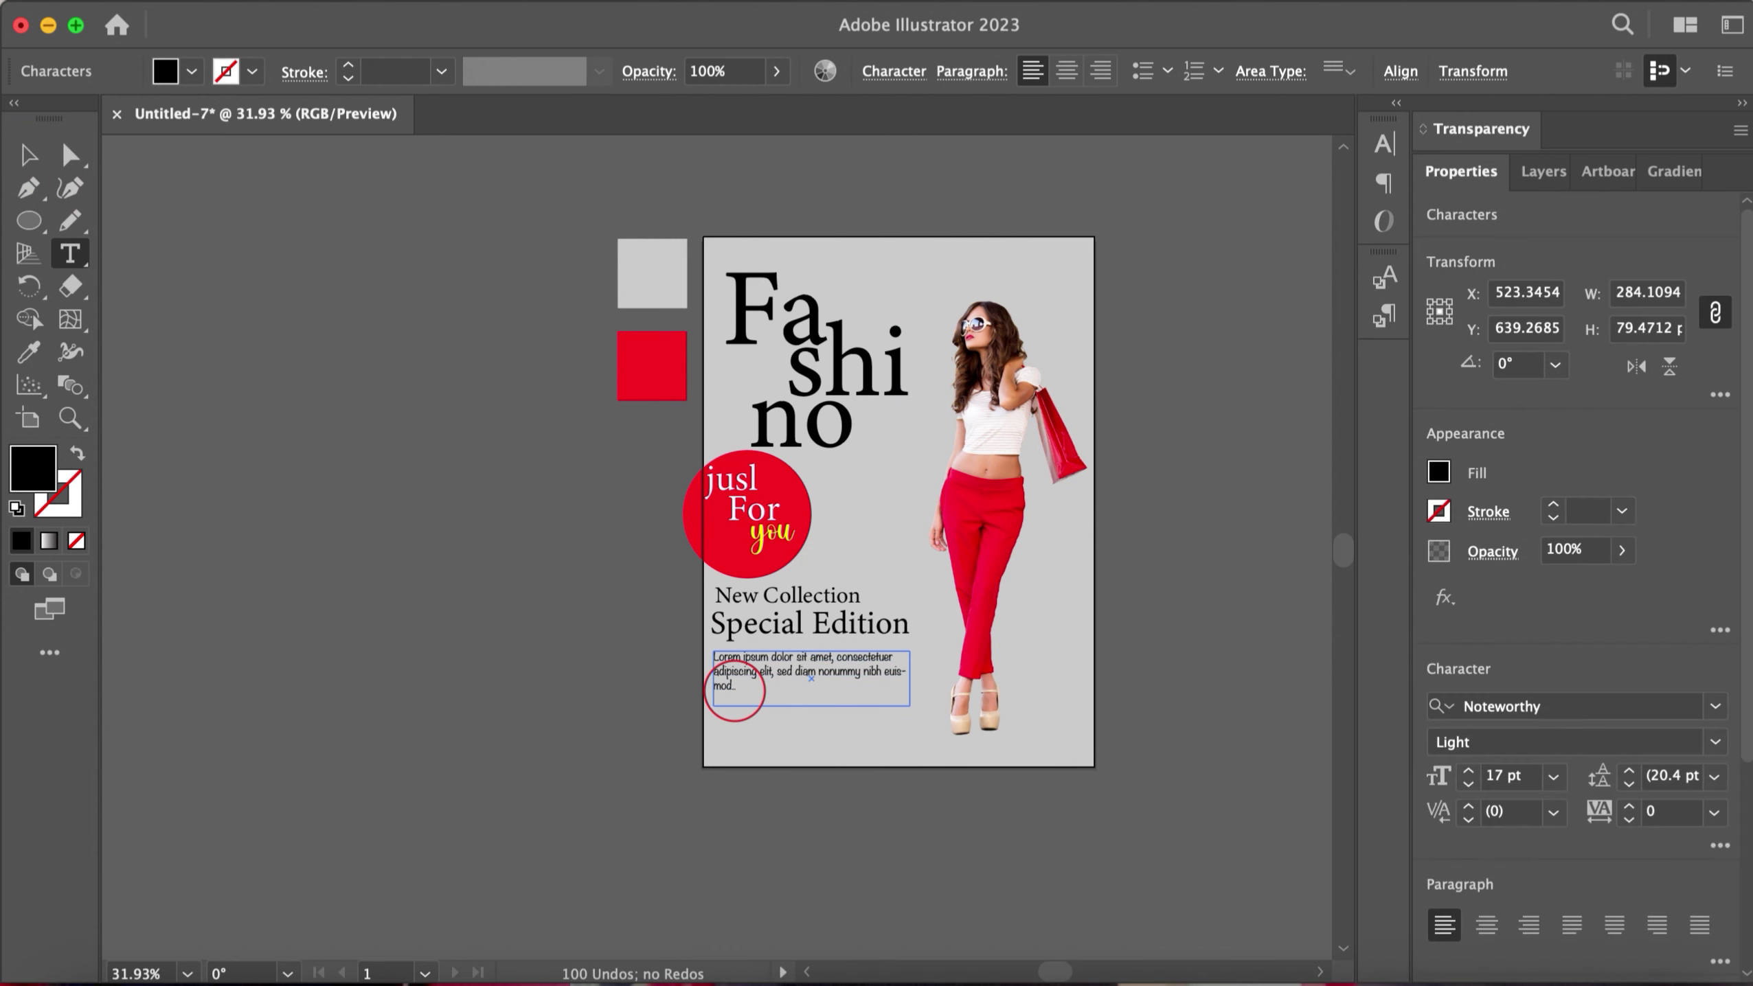
type("jfygia kaq (9,")
left_click(28, 155)
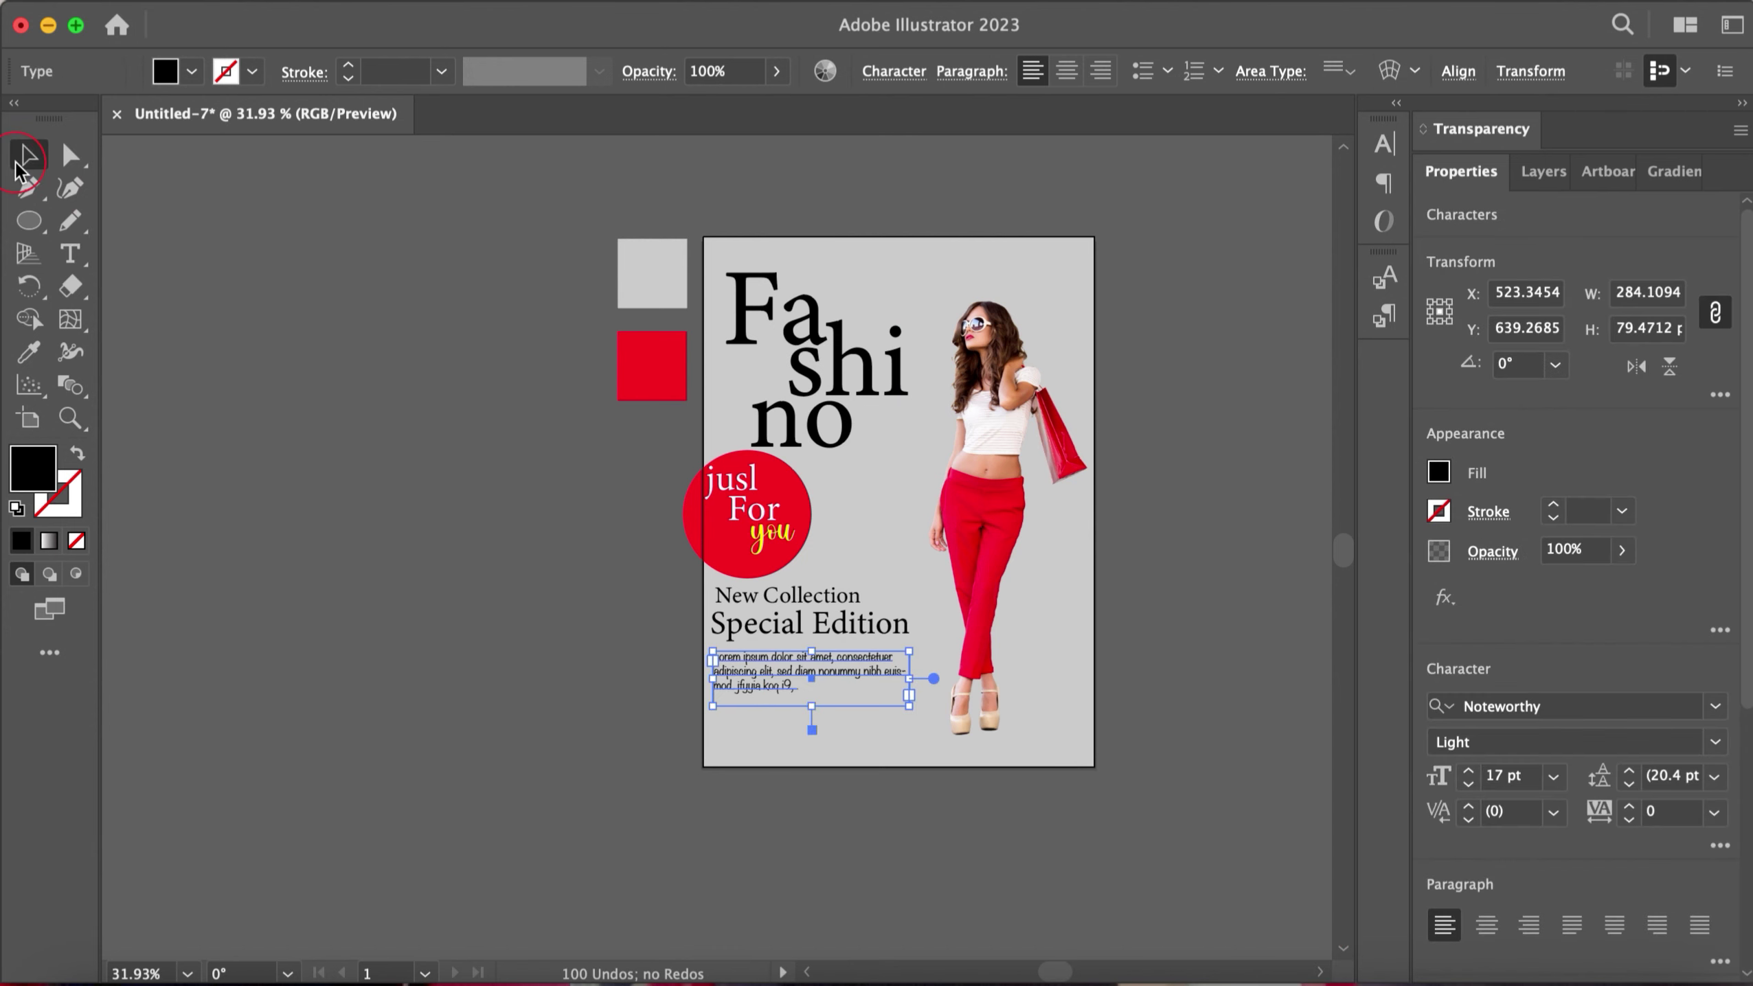
left_click(485, 634)
Step: Draw an unwanted ellipse beside the artboard, then undo it
left_click(28, 220)
left_click_drag(272, 412, 463, 473)
key("ctrl+z")
left_click(28, 219)
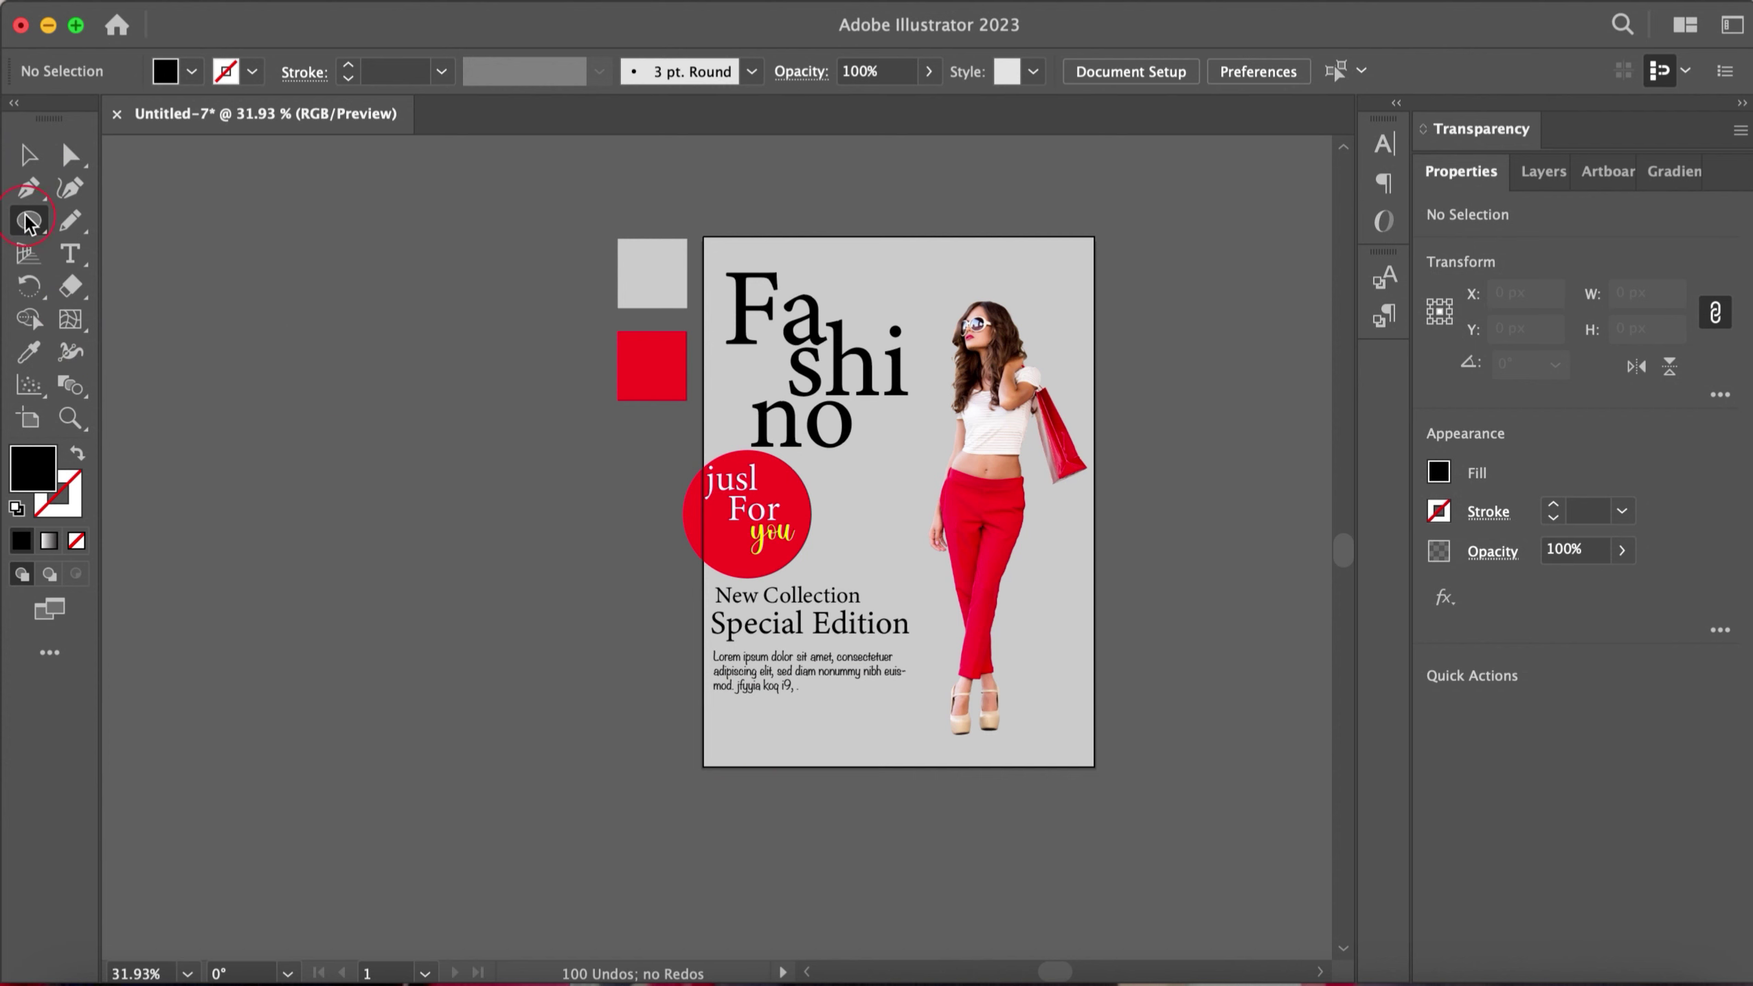
Step: Try a rounded black rectangle beside the artboard, then undo its changes and delete it
left_click_drag(226, 301, 358, 343)
left_click(70, 155)
left_click(220, 322)
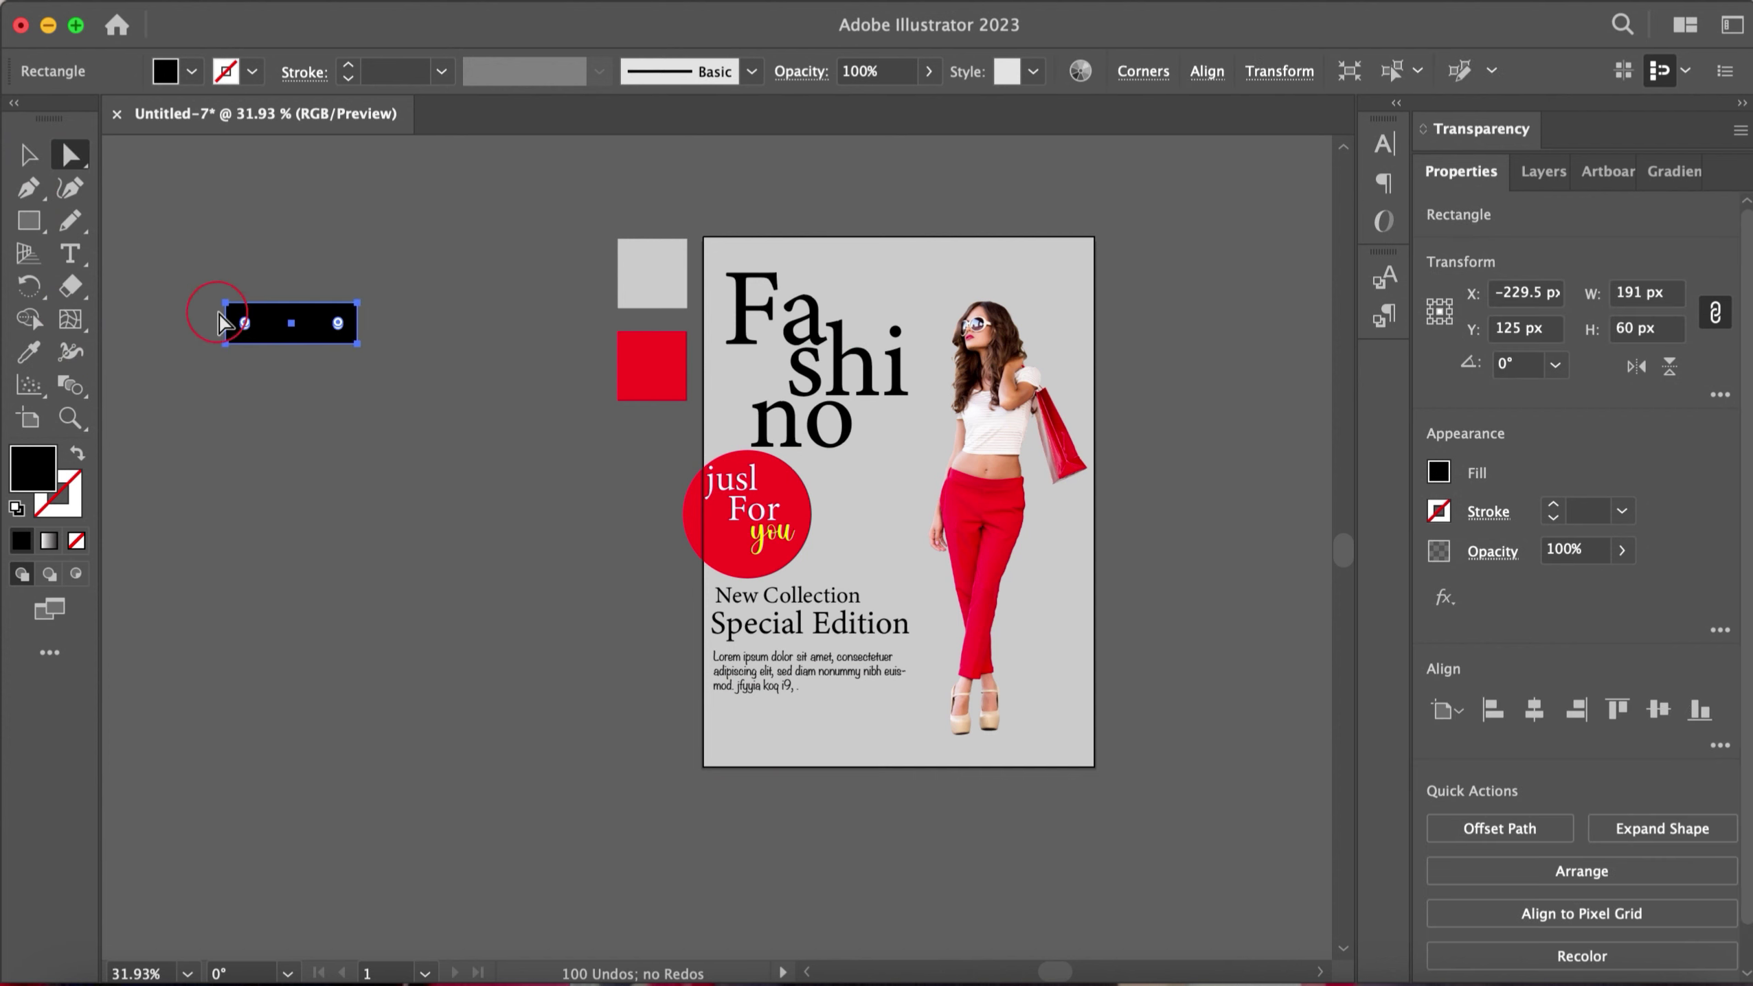
key("v")
key("i")
left_click(652, 366)
key("v")
mouse_move(293, 323)
left_mouse_down()
mouse_move(703, 651)
mouse_move(412, 583)
left_mouse_up()
key("ctrl+z")
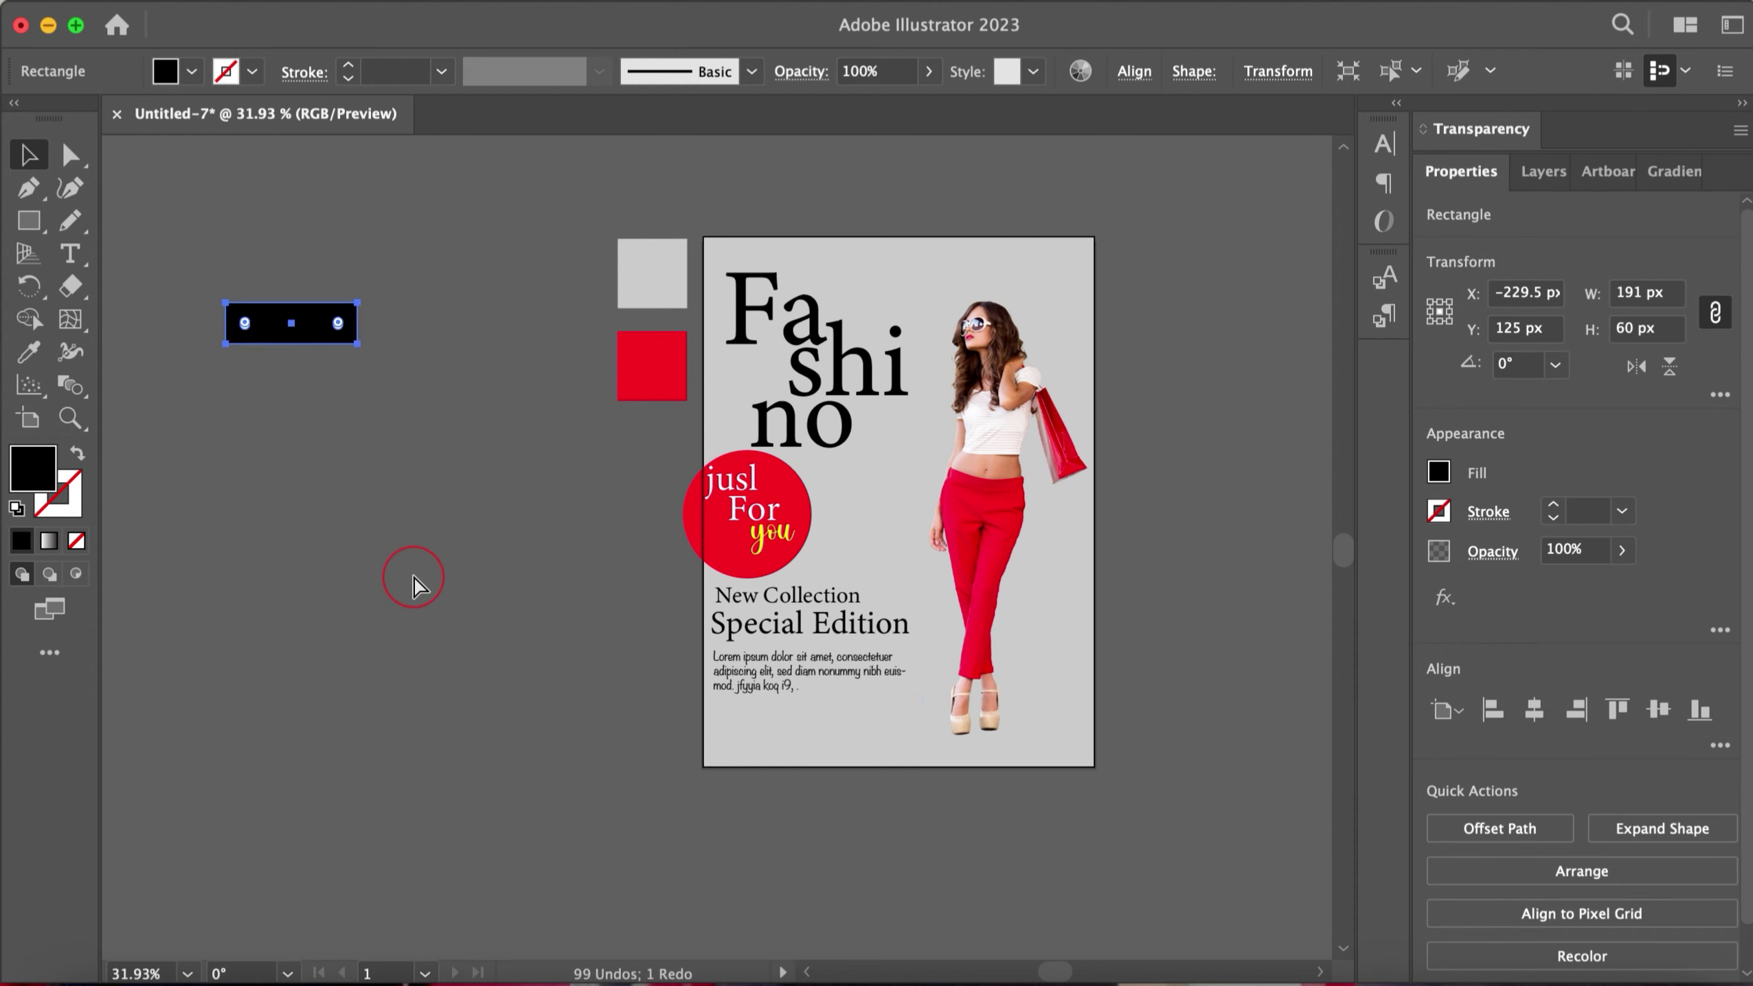
left_click_drag(292, 301, 291, 307)
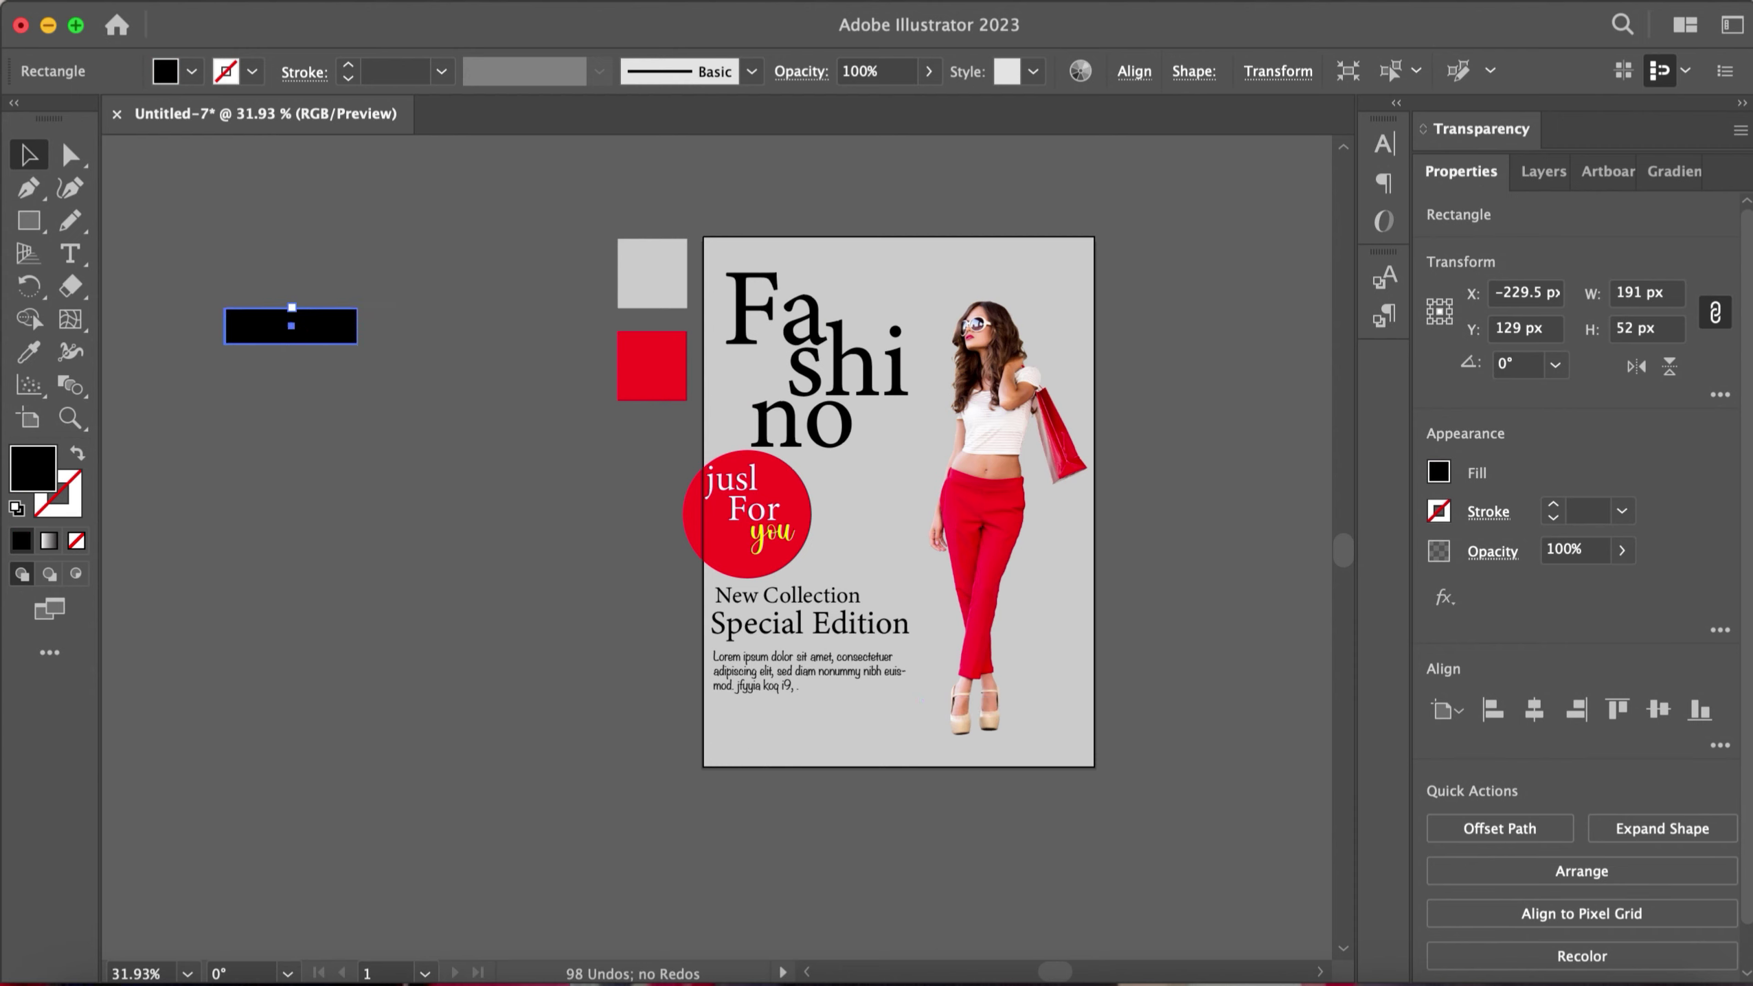
key("Delete")
Step: Draw a new rounded rectangle, move it to the poster's bottom-left and fill it red
key("m")
left_click_drag(296, 274, 409, 307)
key("a")
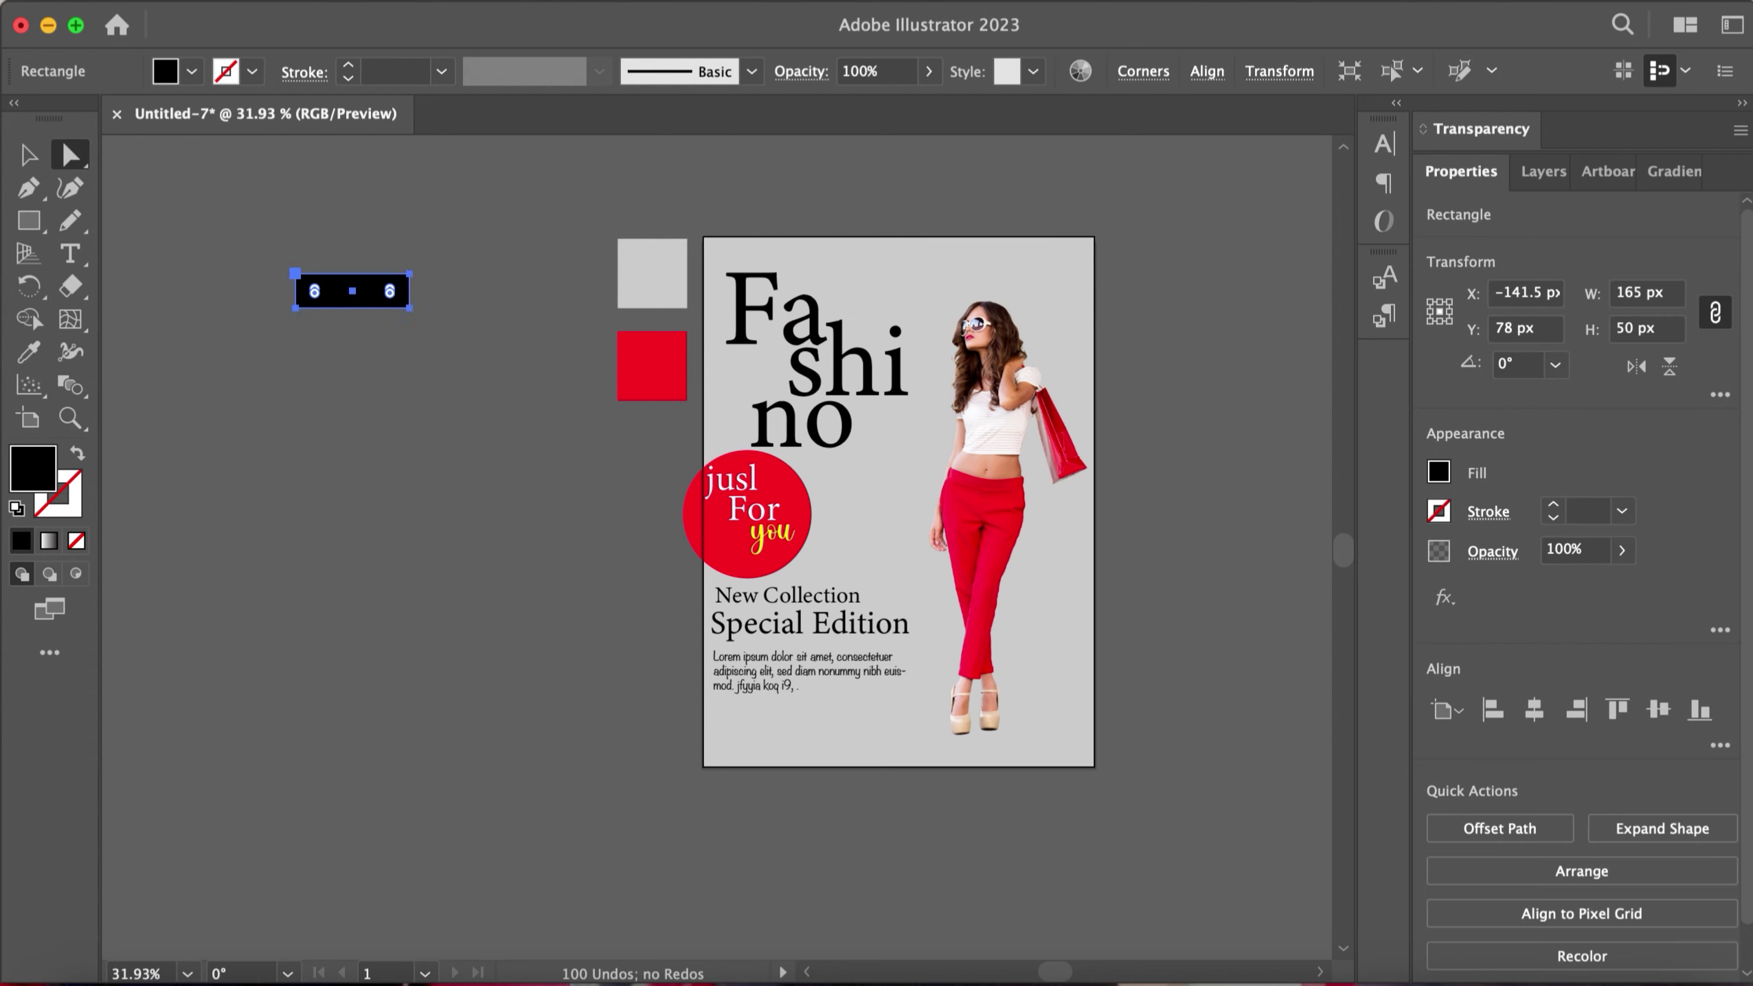
key("v")
left_click(392, 293)
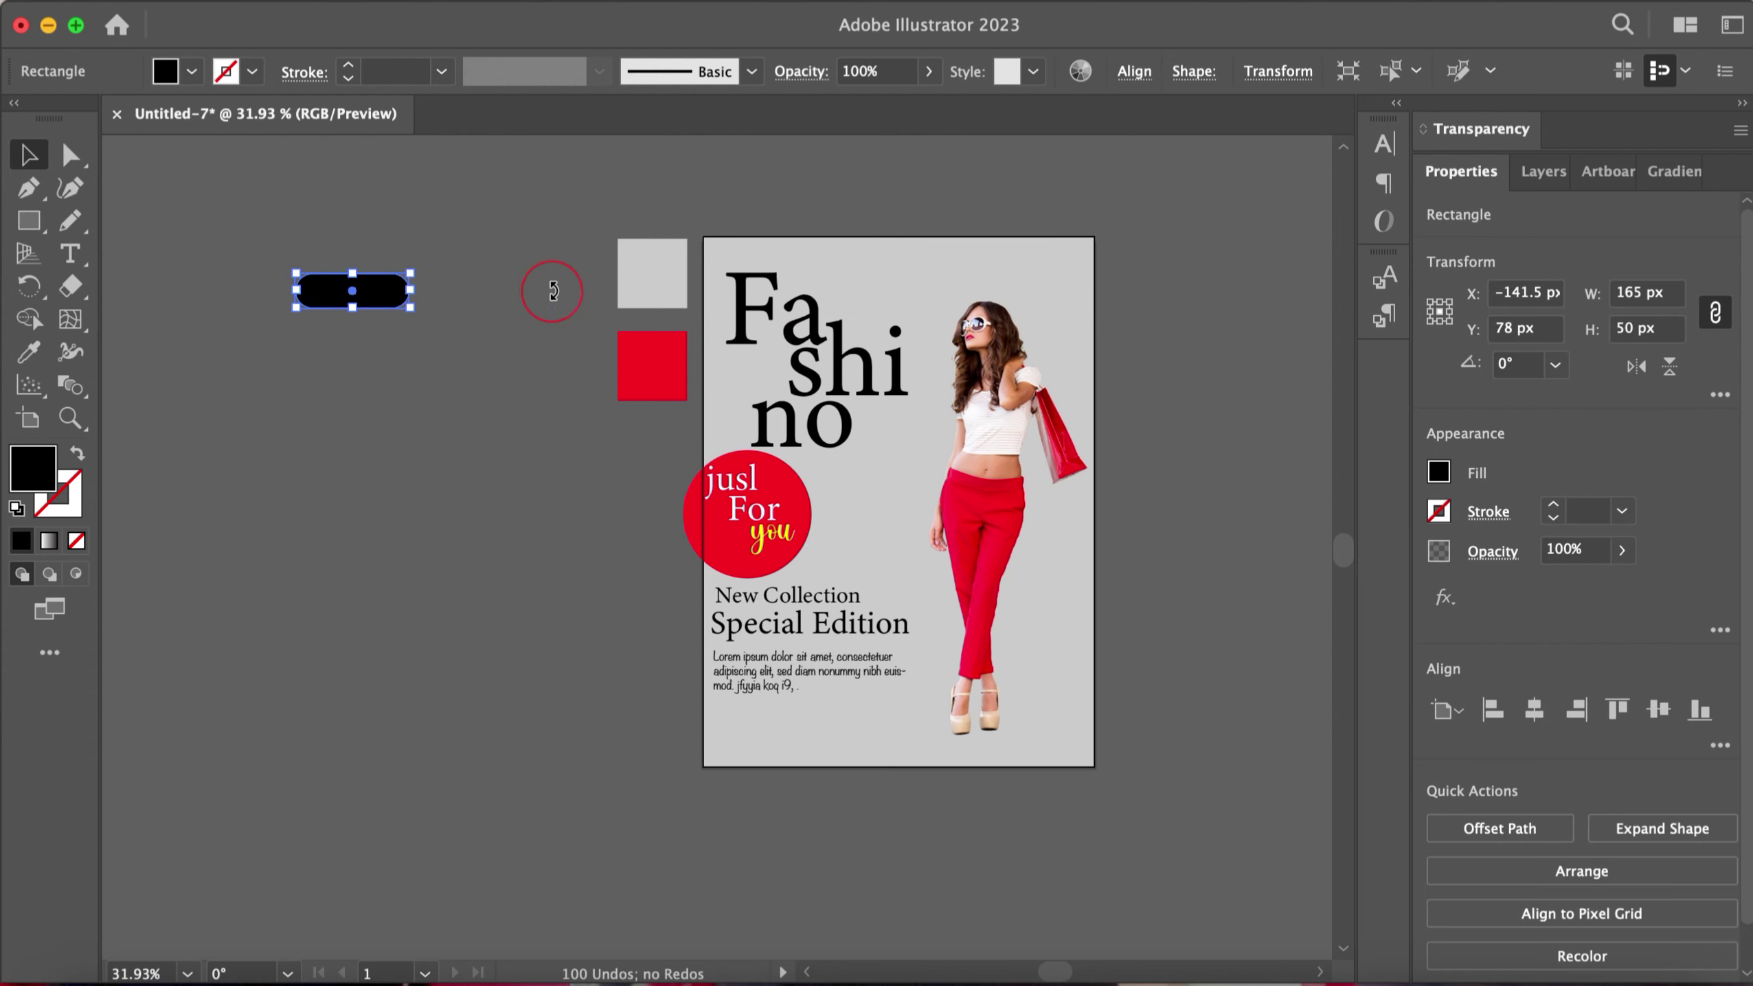
left_click_drag(395, 304, 811, 757)
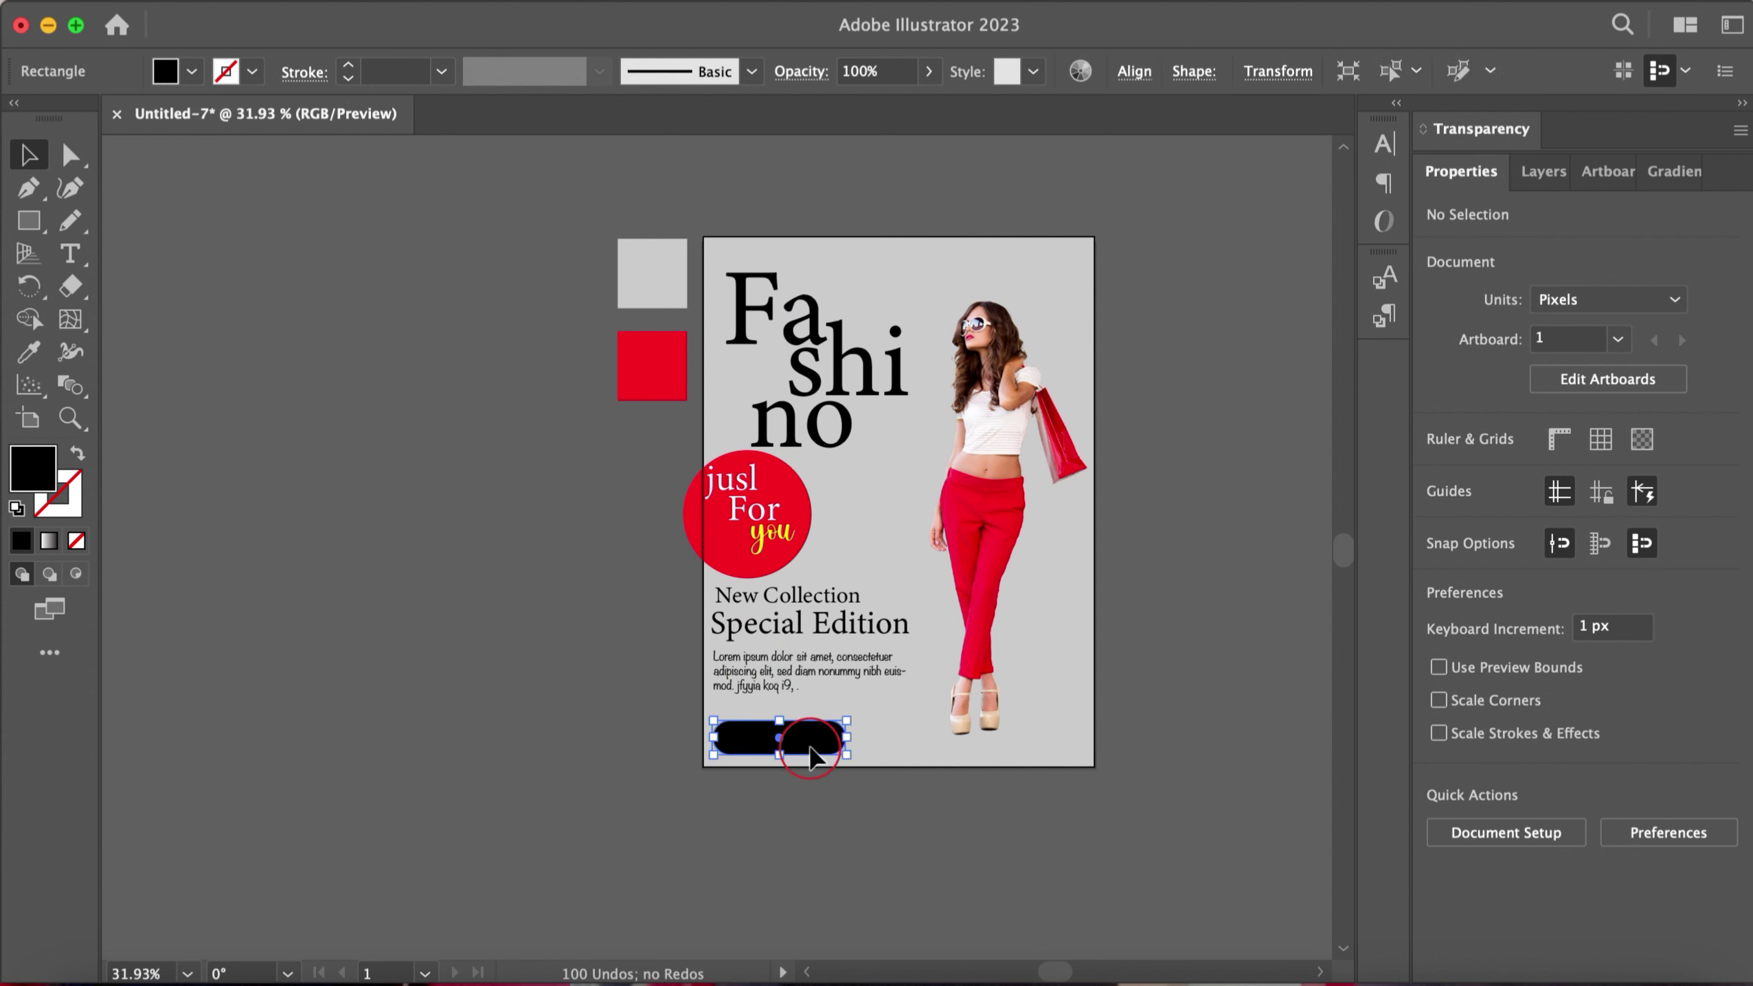
key("i")
left_click(638, 363)
key("v")
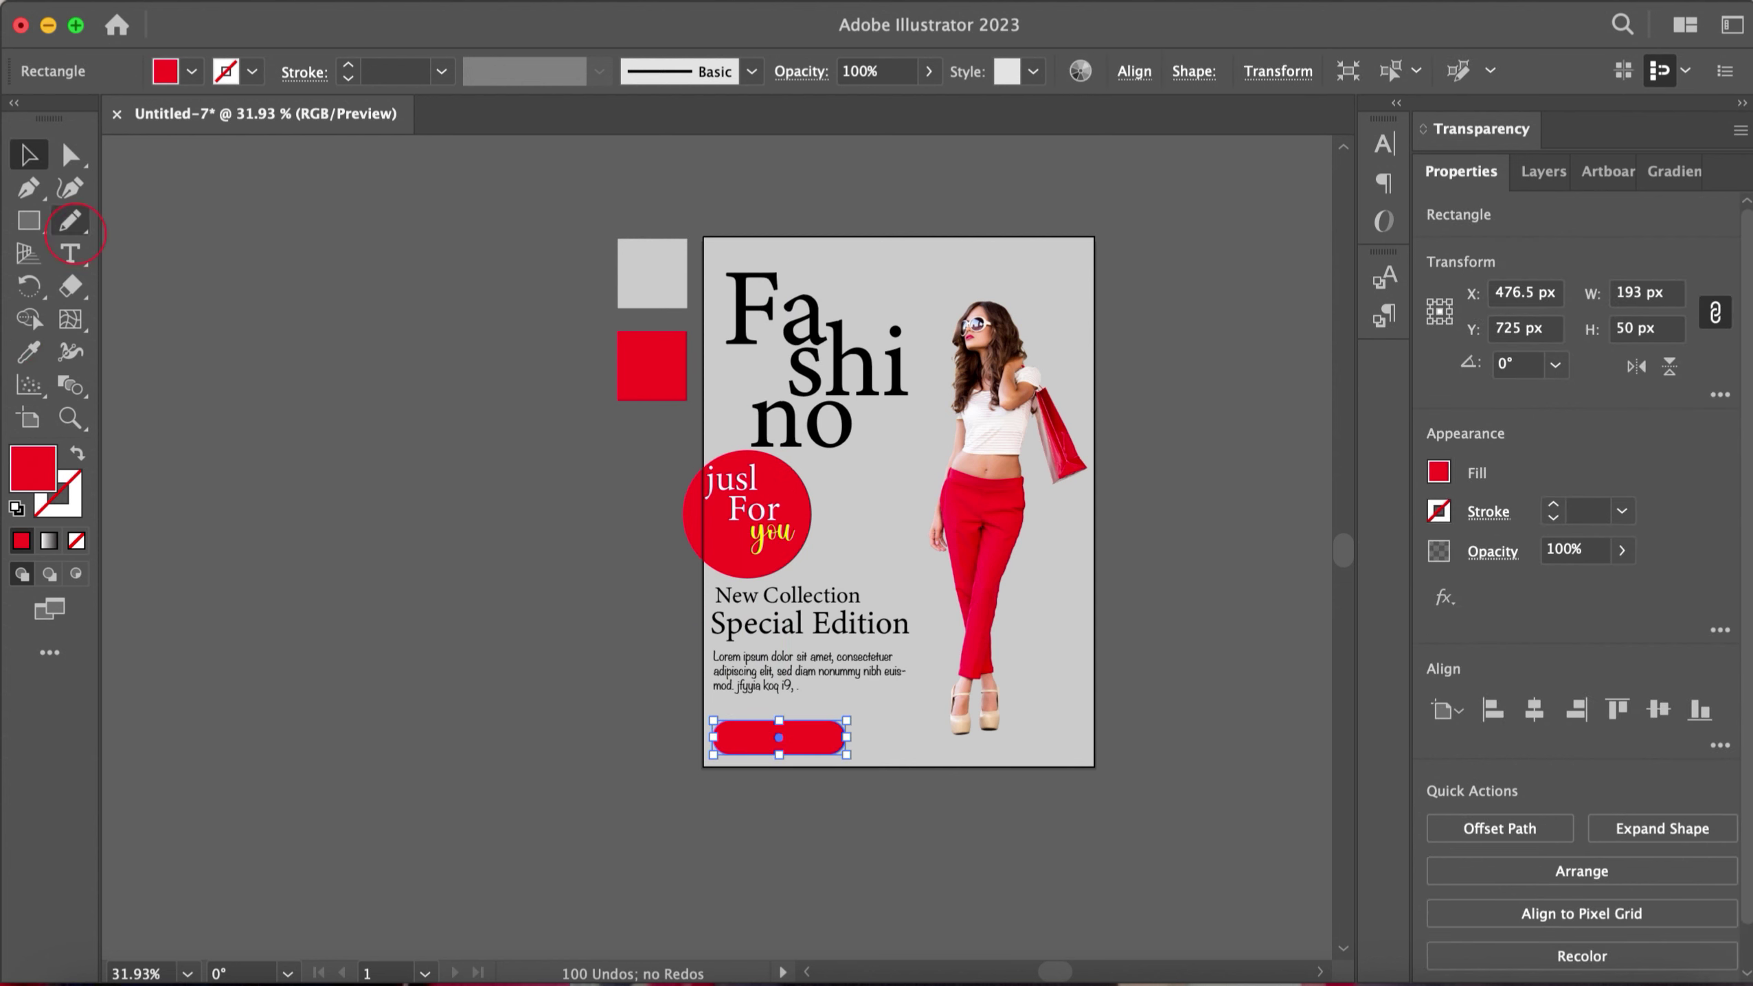
Step: Start an ORDER NOW text label beside the artboard
key("t")
left_click(231, 457)
key("BackSpace")
type("ORDER NOW")
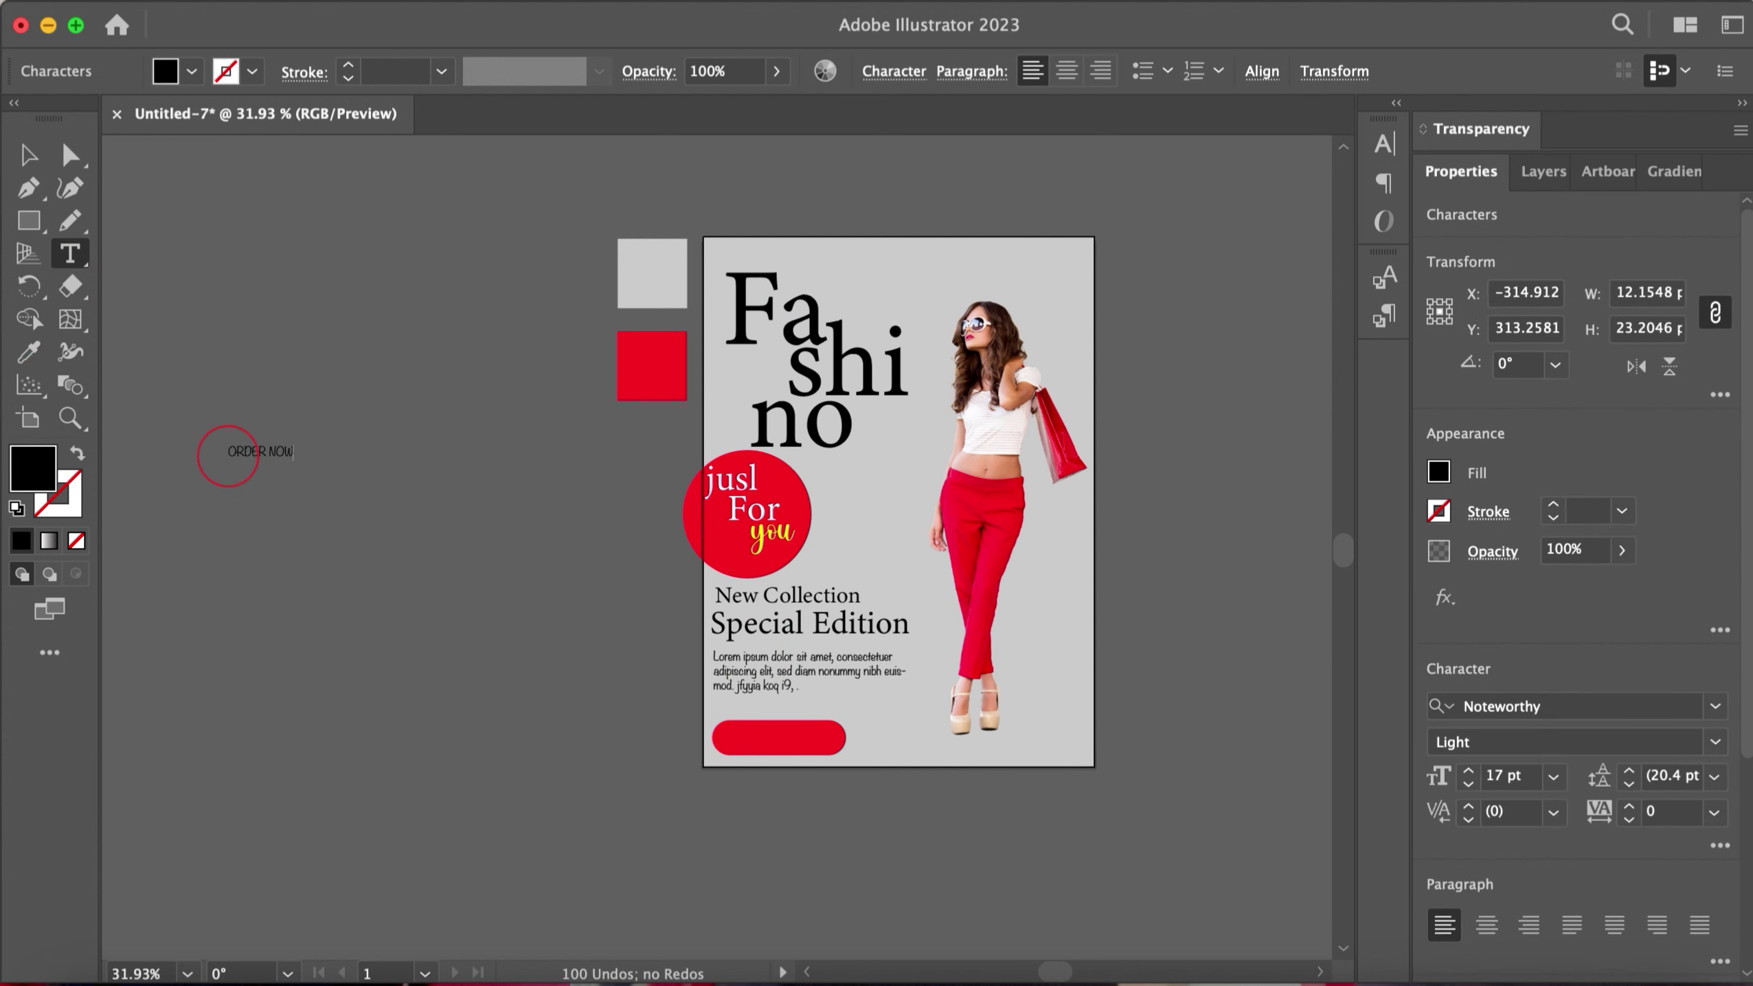
Step: Set ORDER NOW in Minion Variable Concept, enlarge it and make it white
left_click(28, 154)
left_click(1715, 705)
left_click(1215, 927)
left_click_drag(304, 470, 321, 471)
left_click(191, 71)
left_click(41, 118)
Step: Centre ORDER NOW on the red button and begin a new text line off-artboard
left_click_drag(273, 456, 380, 456)
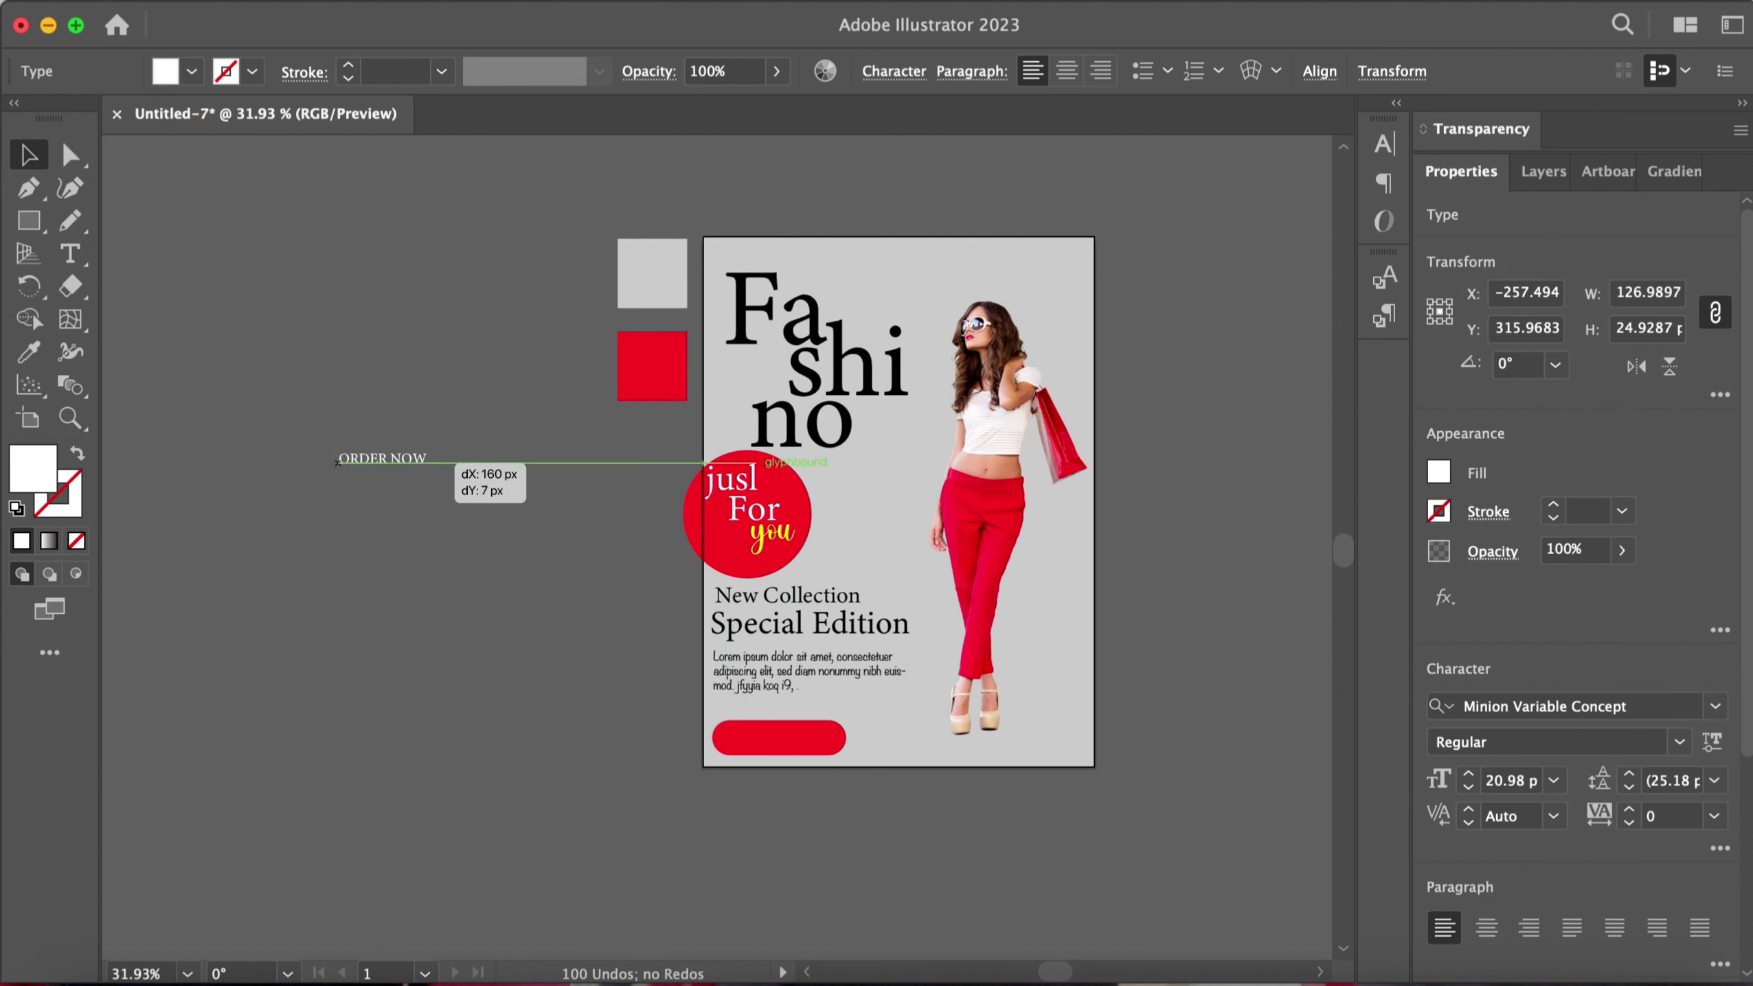
mouse_move(443, 483)
left_mouse_down()
mouse_move(833, 766)
mouse_move(779, 736)
left_mouse_up()
left_click(667, 739)
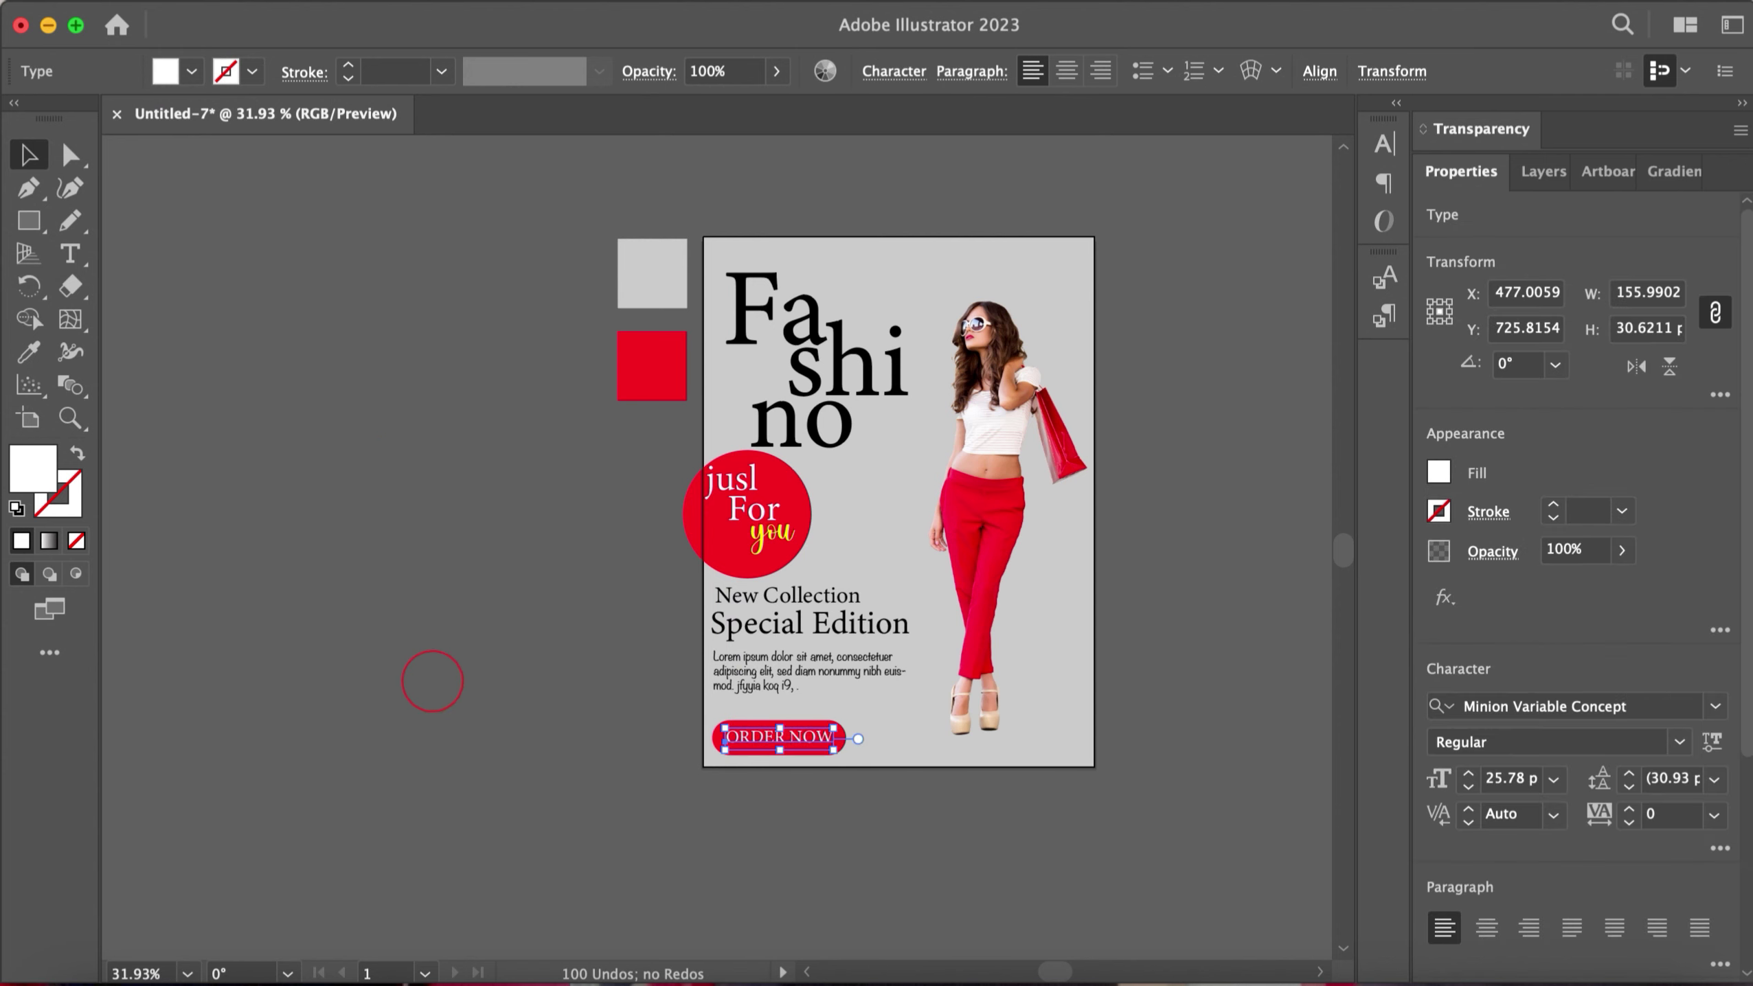
left_click(430, 677)
left_click(70, 254)
left_click(243, 495)
type("Weakened Special")
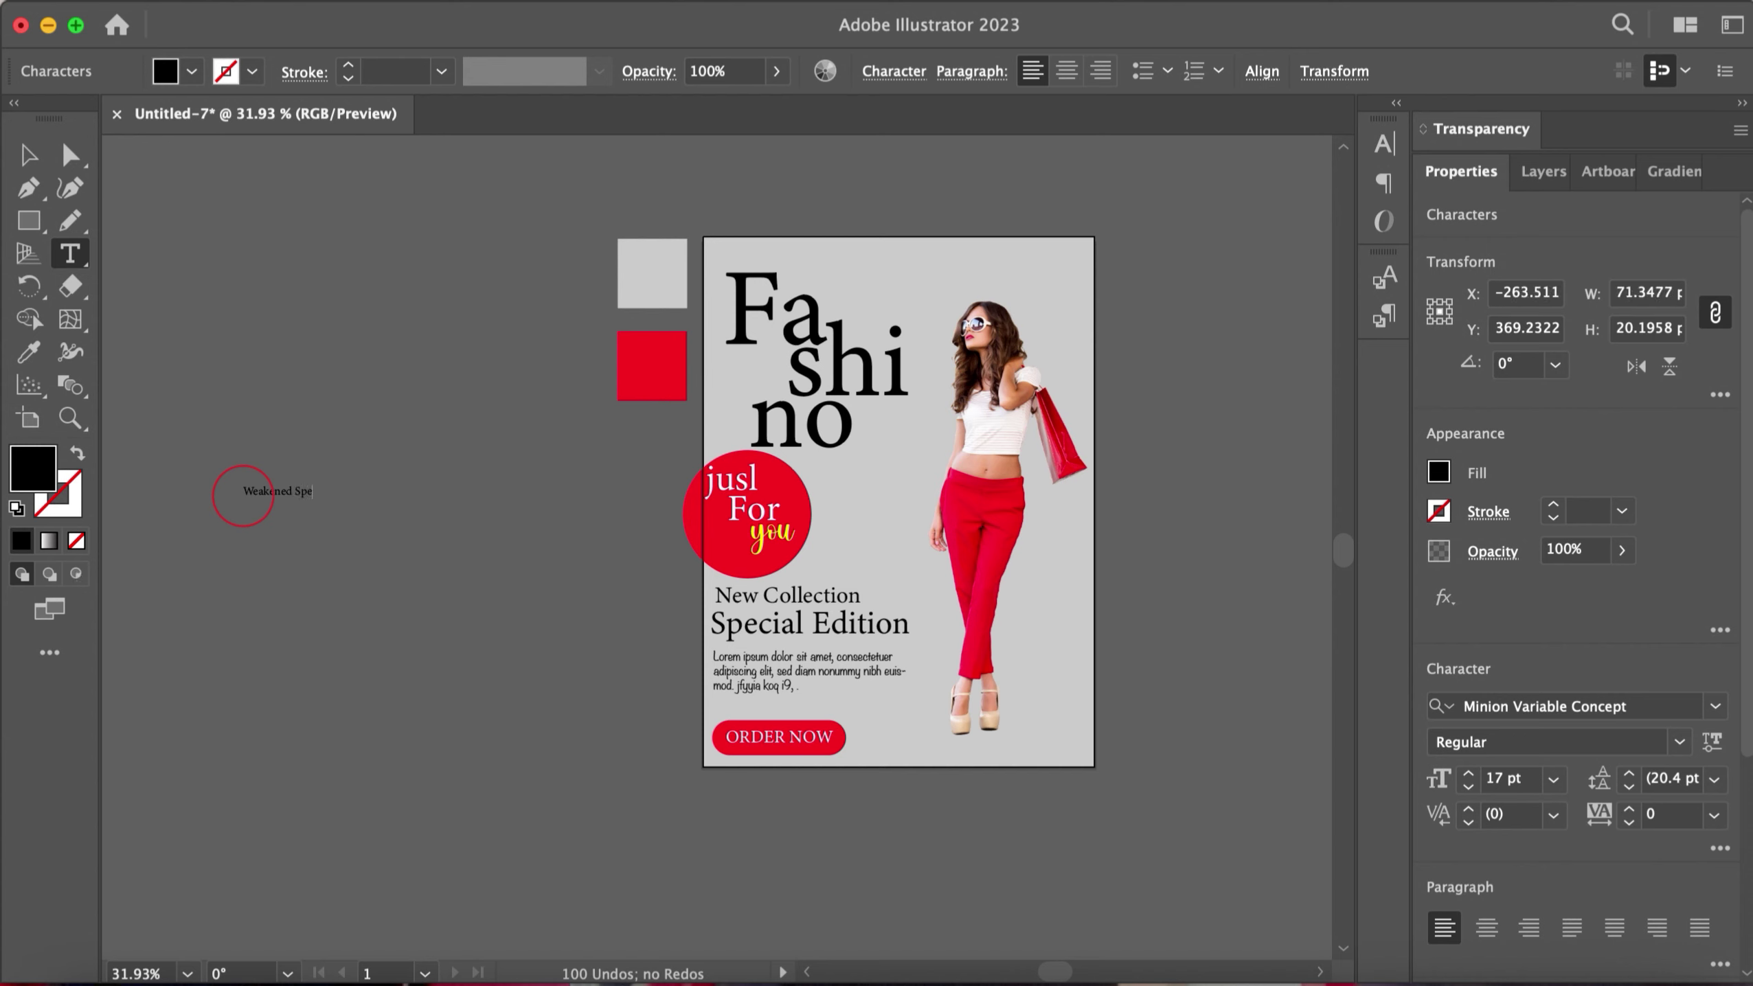
Step: Enlarge the Weakened Special text and make it red, then undo those changes
key("Escape")
left_click_drag(332, 500, 456, 519)
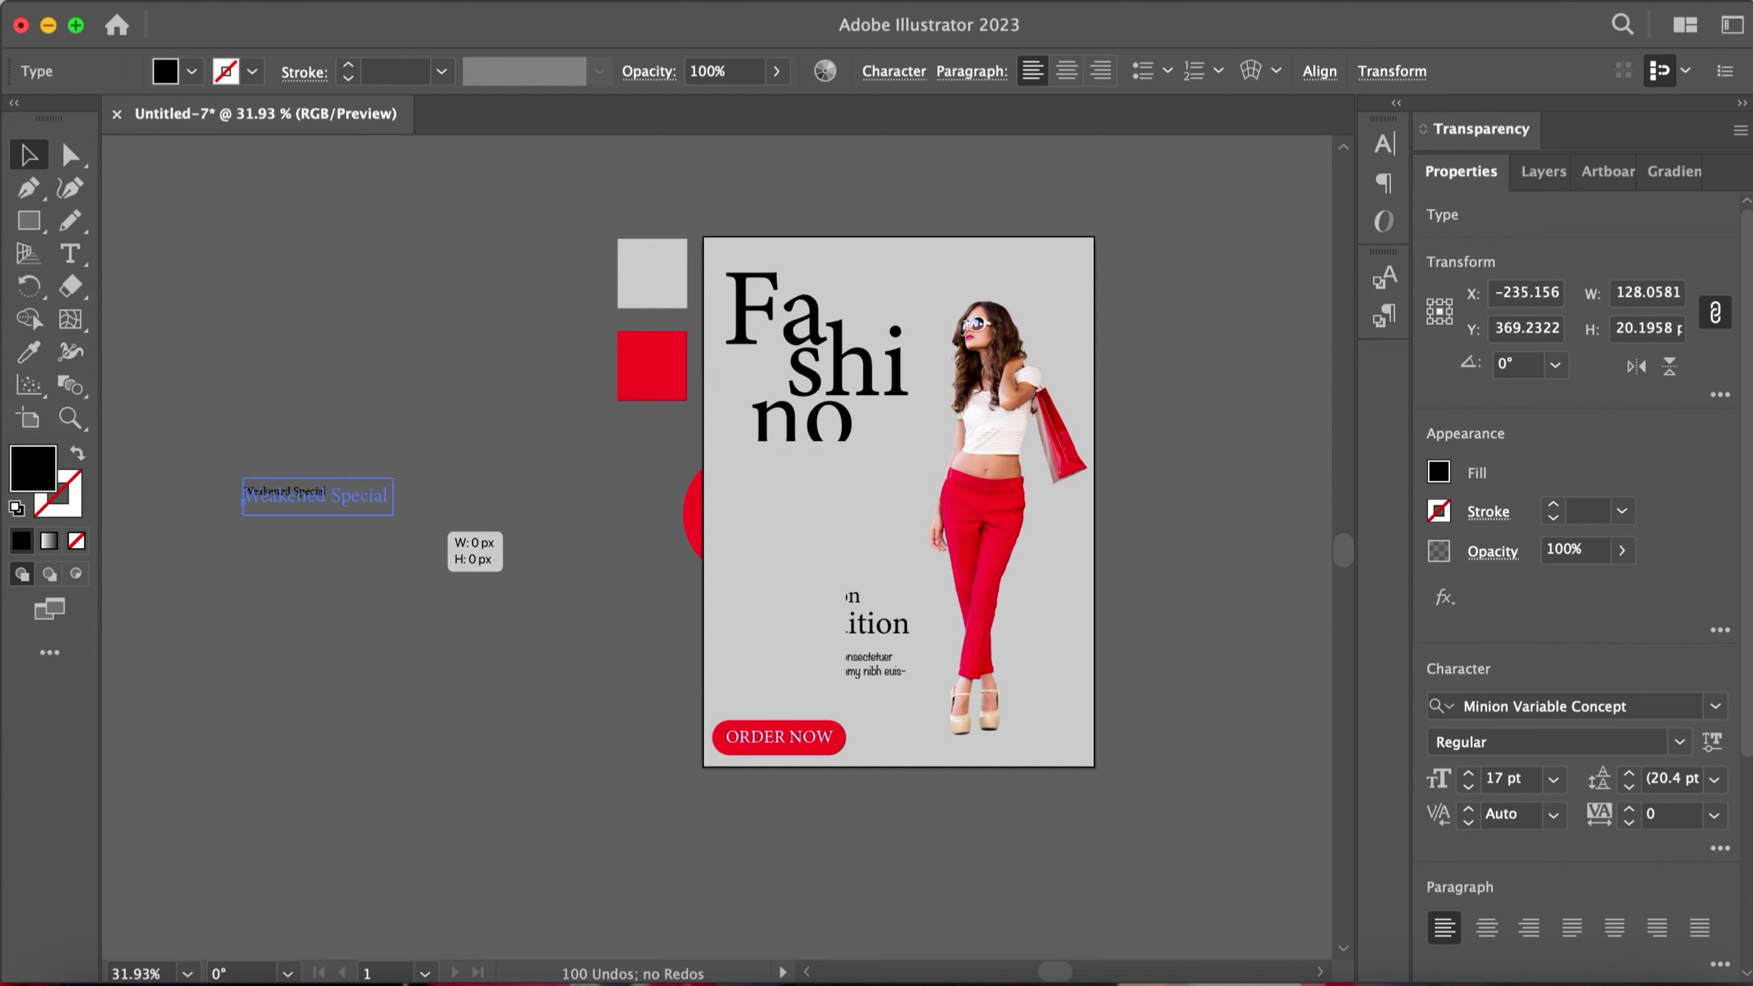
key("i")
left_click(639, 368)
key("v")
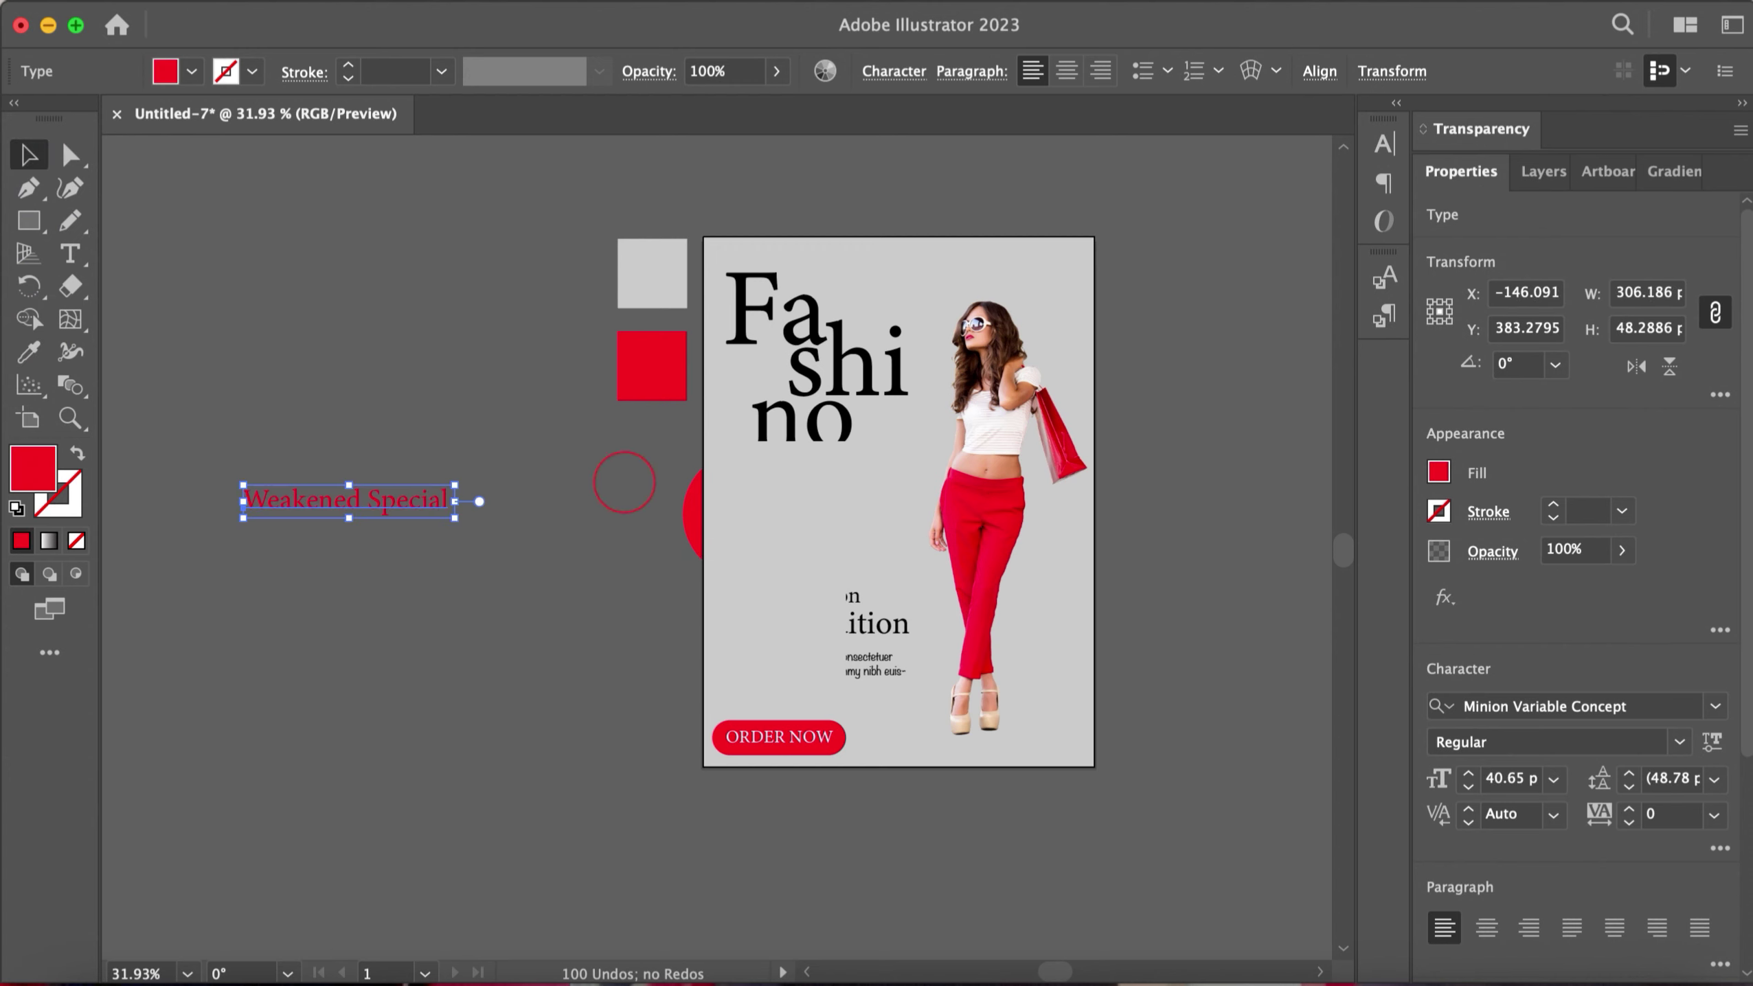
key("super+z")
key("super+z")
key("super+z")
key("super+z")
key("super+z")
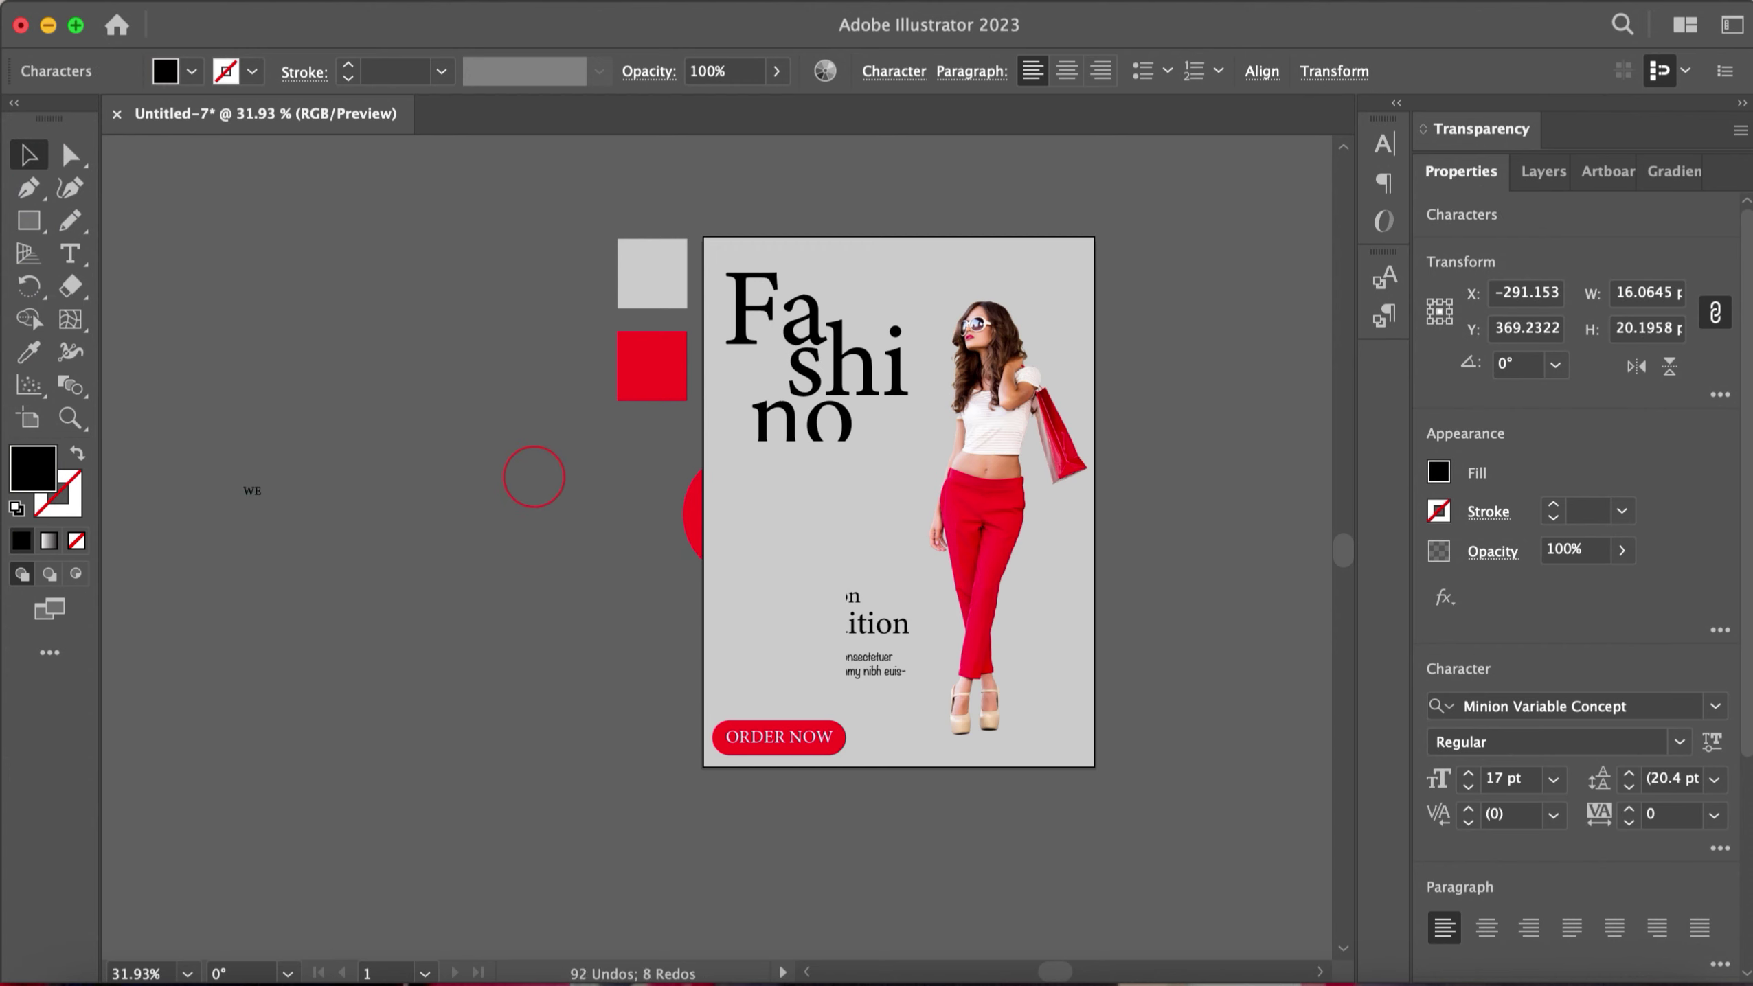
key("super+z")
key("super+z")
key("super+z")
key("super+z")
key("super+z")
key("super+z")
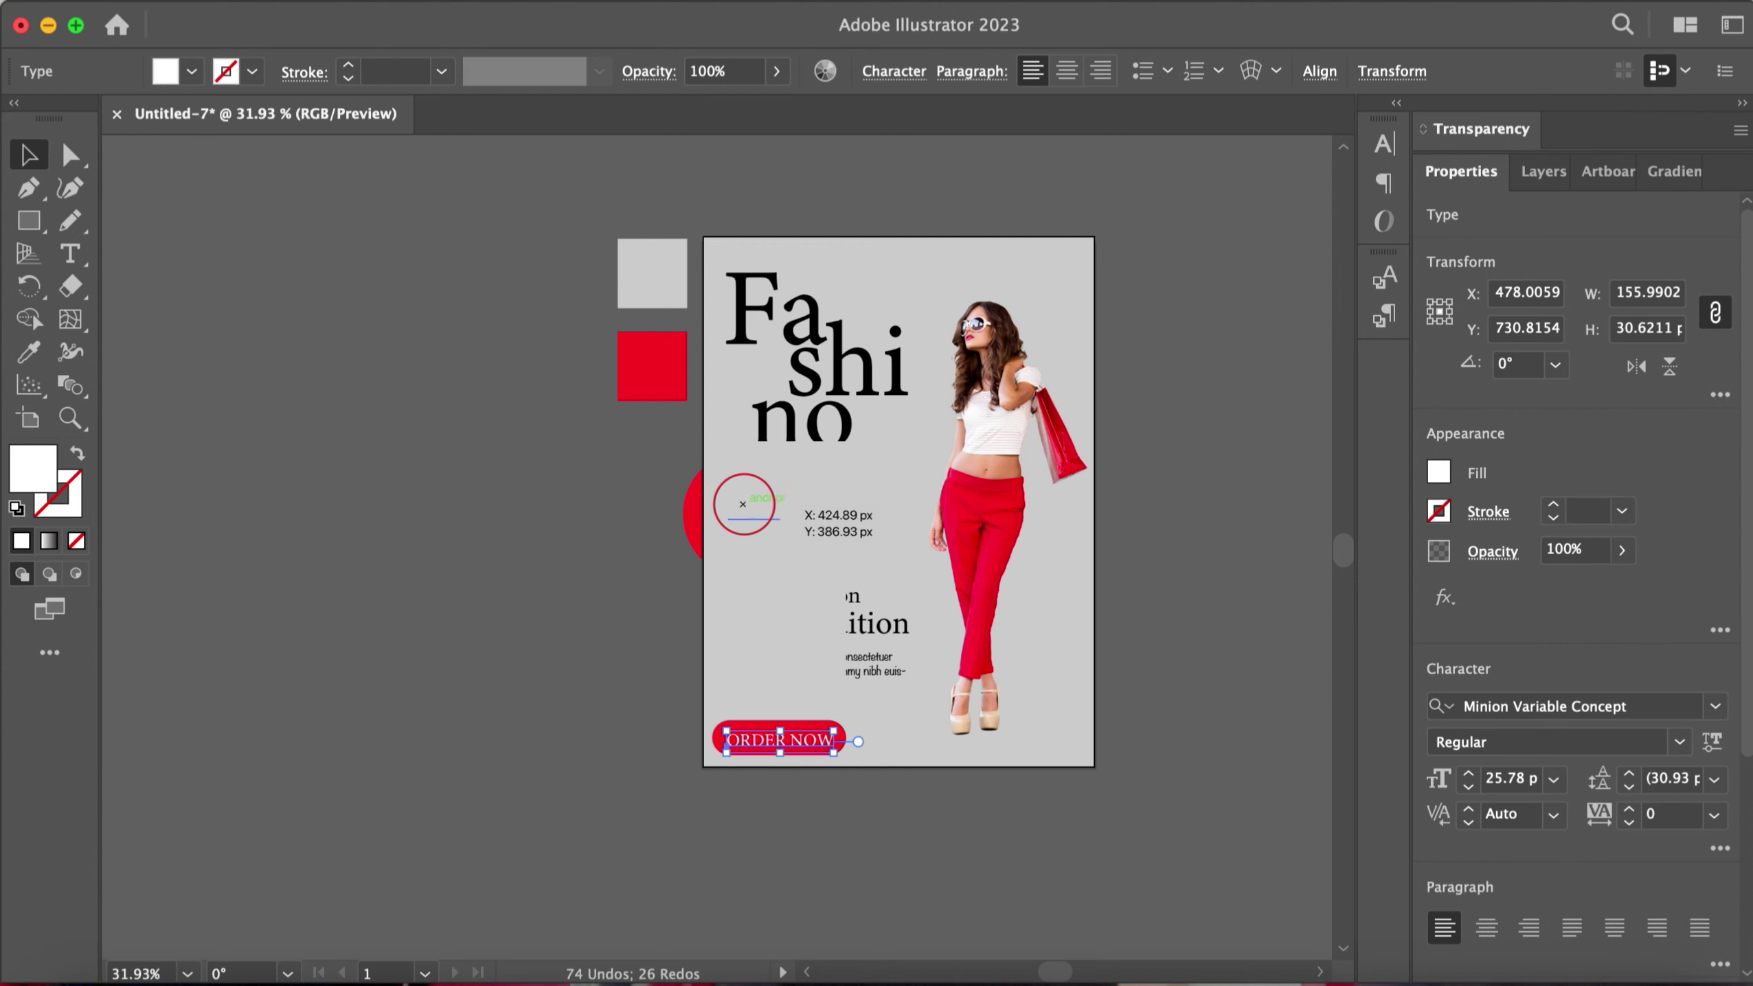
Step: Bring the red circle and the New Collection text group to the front
right_click(693, 491)
left_click(1036, 708)
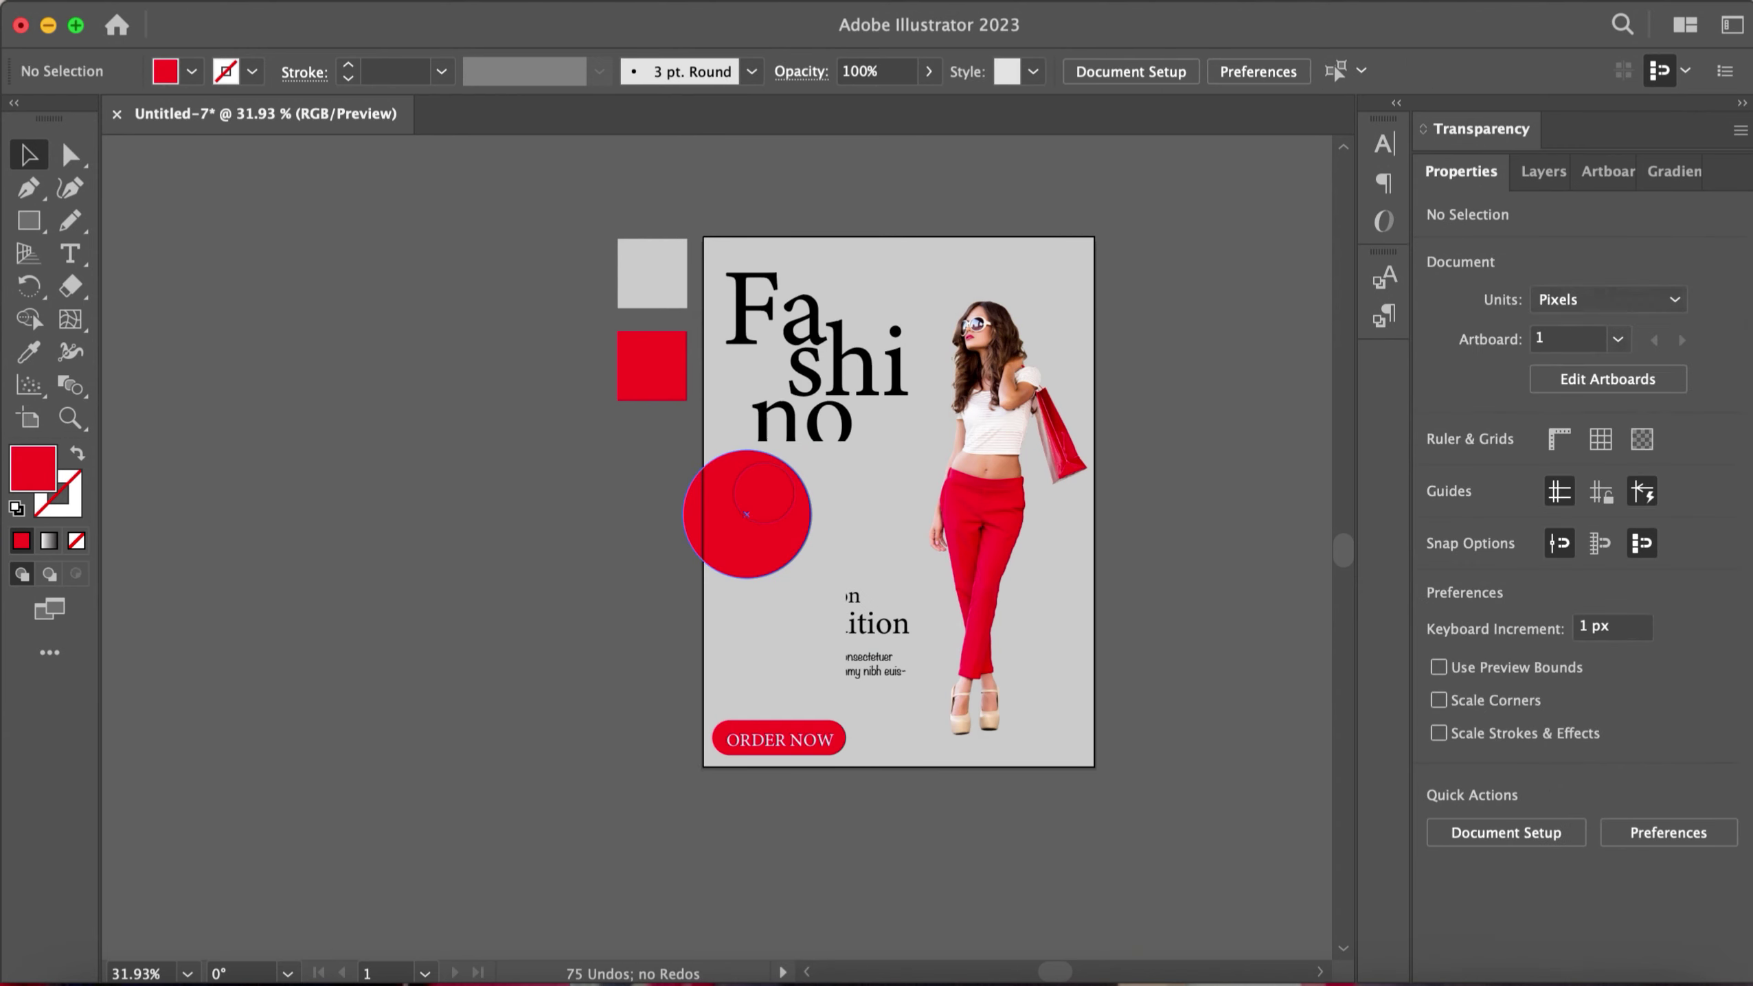
right_click(801, 614)
left_click(1150, 822)
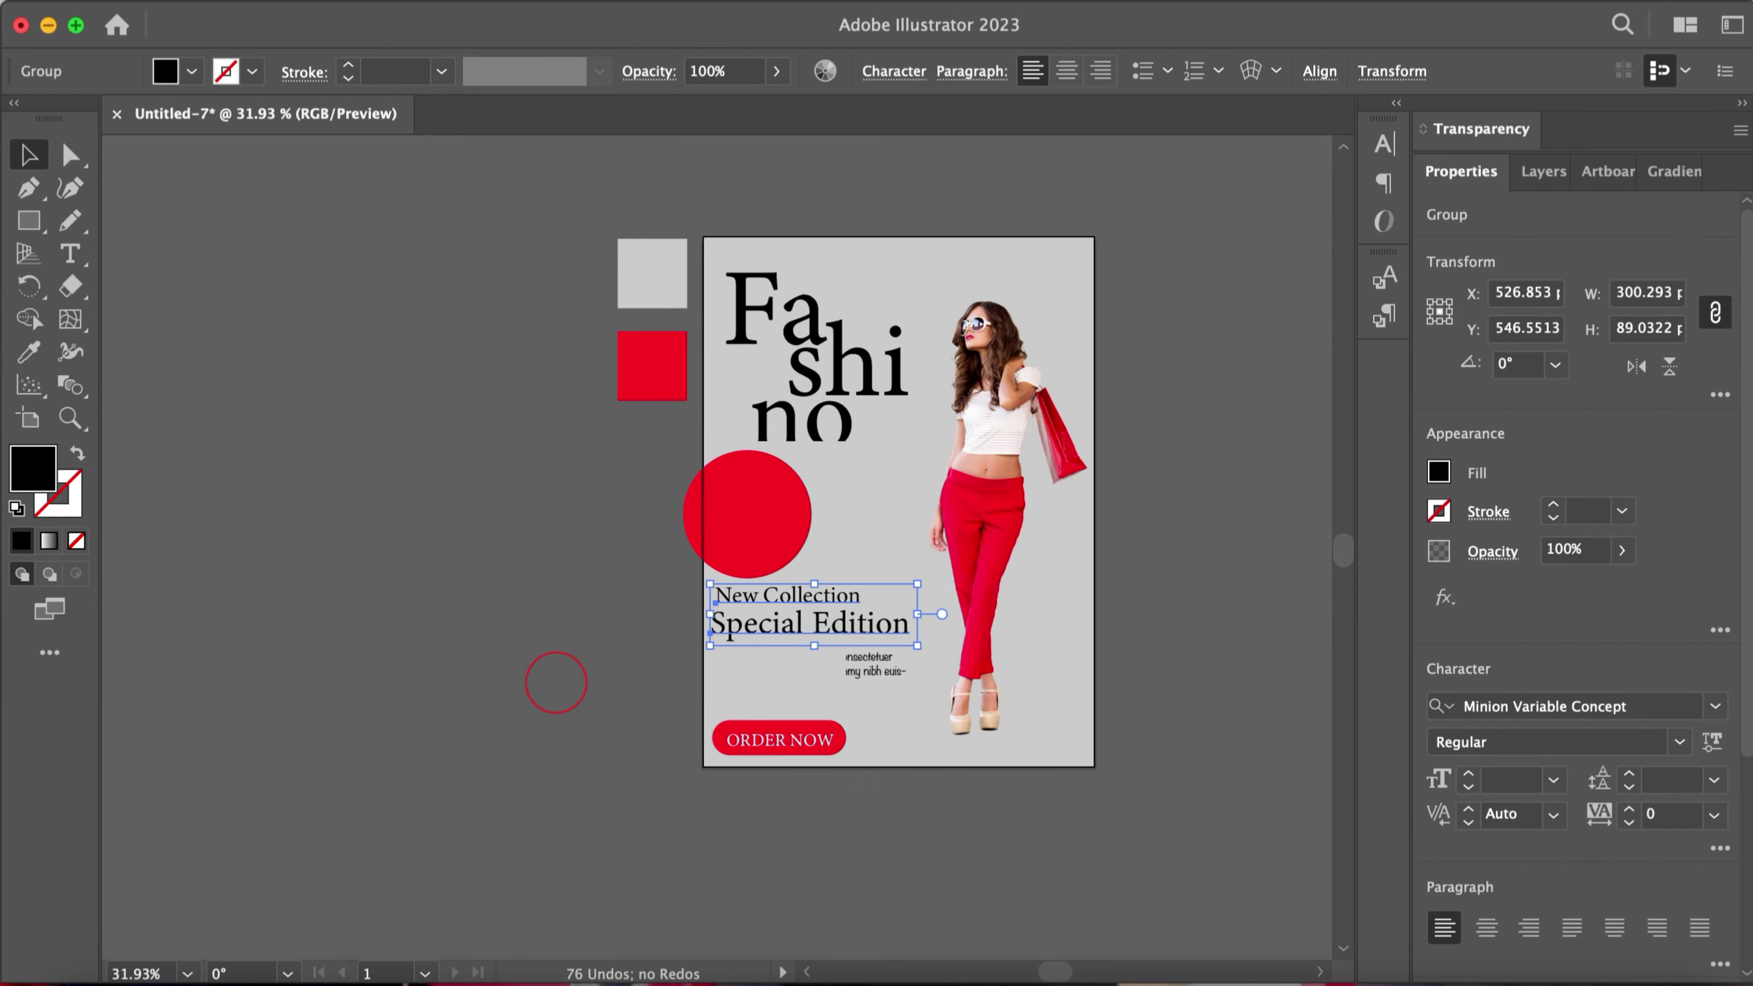
left_click(553, 687)
left_click(755, 509)
Step: Lock the red circle in the Layers panel and bring 'jusl' to the front
left_click(579, 528)
left_click(755, 508)
key("F7")
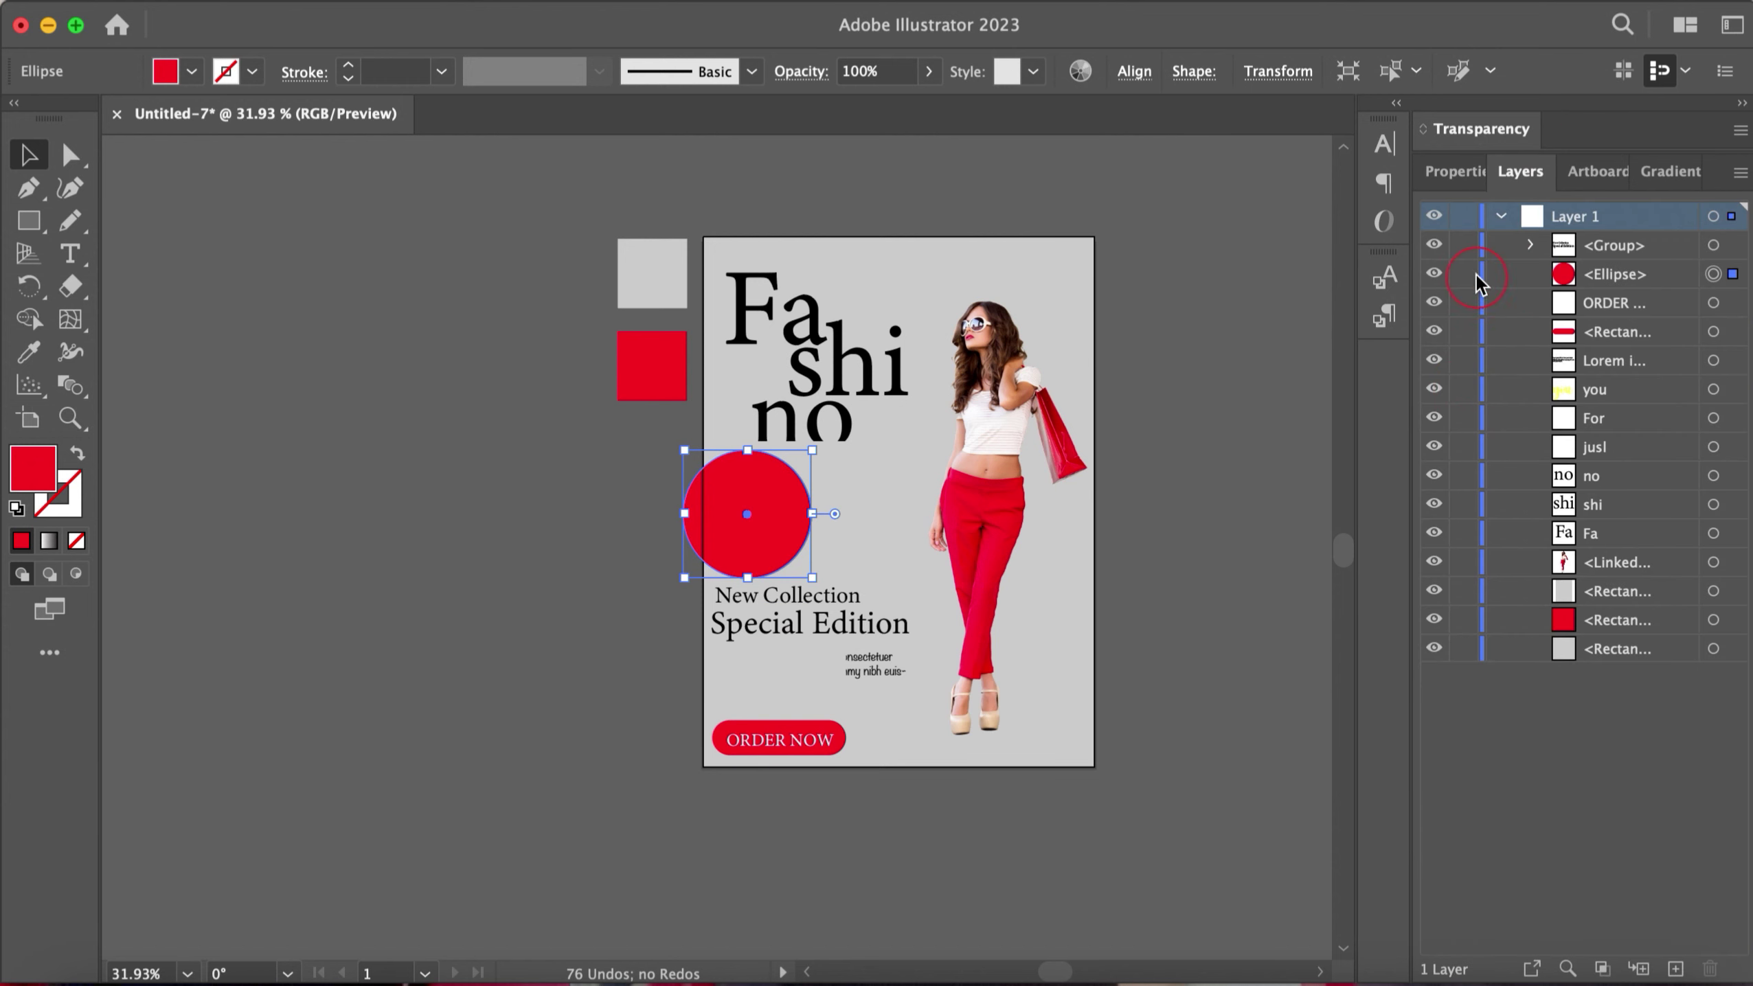
left_click(1485, 287)
right_click(746, 486)
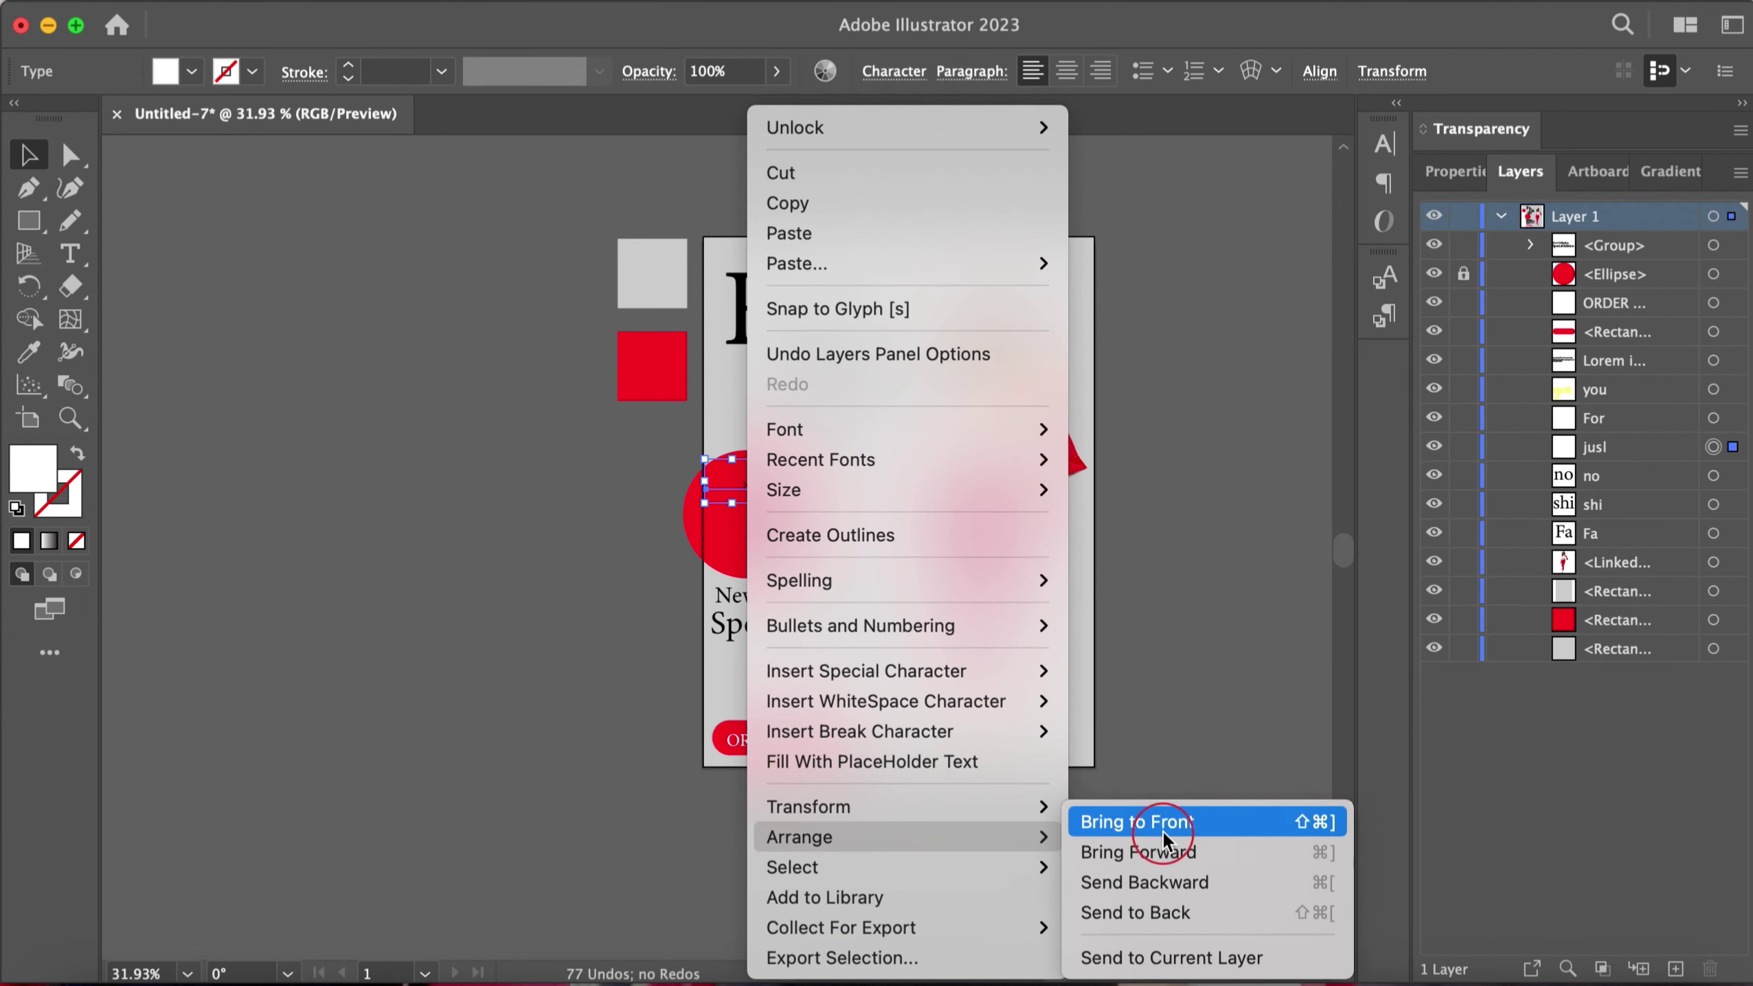
left_click(1160, 824)
left_click(610, 633)
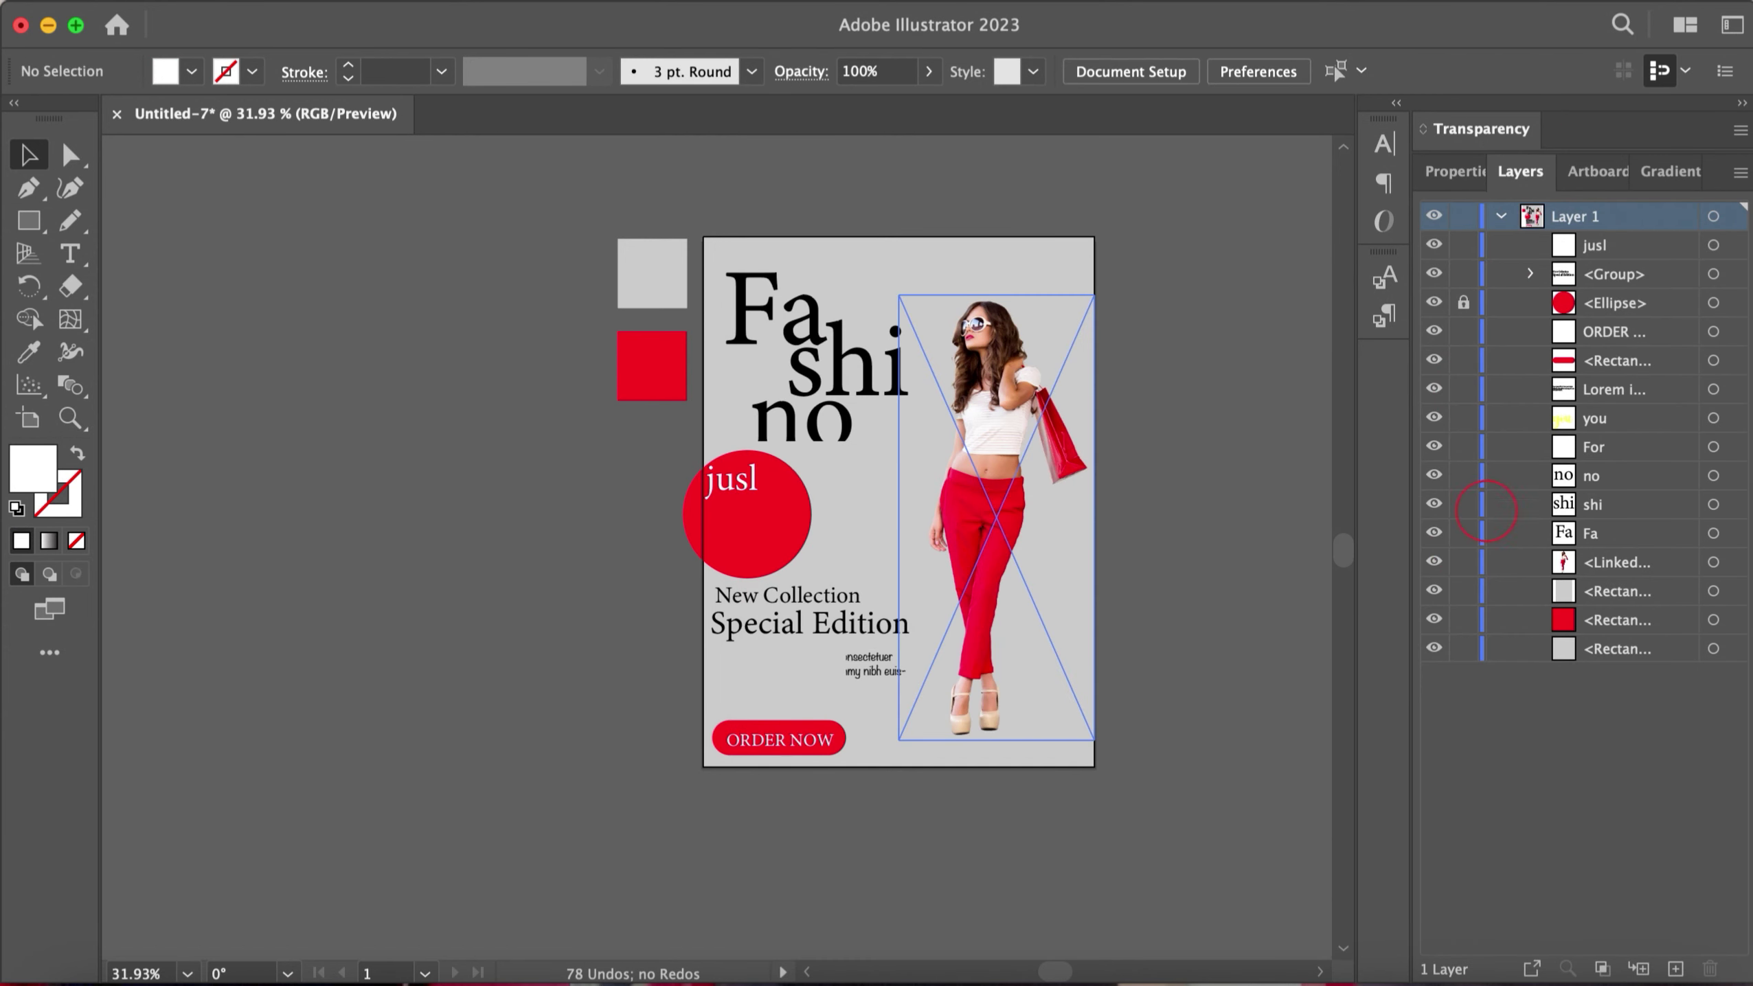
left_click(1713, 504)
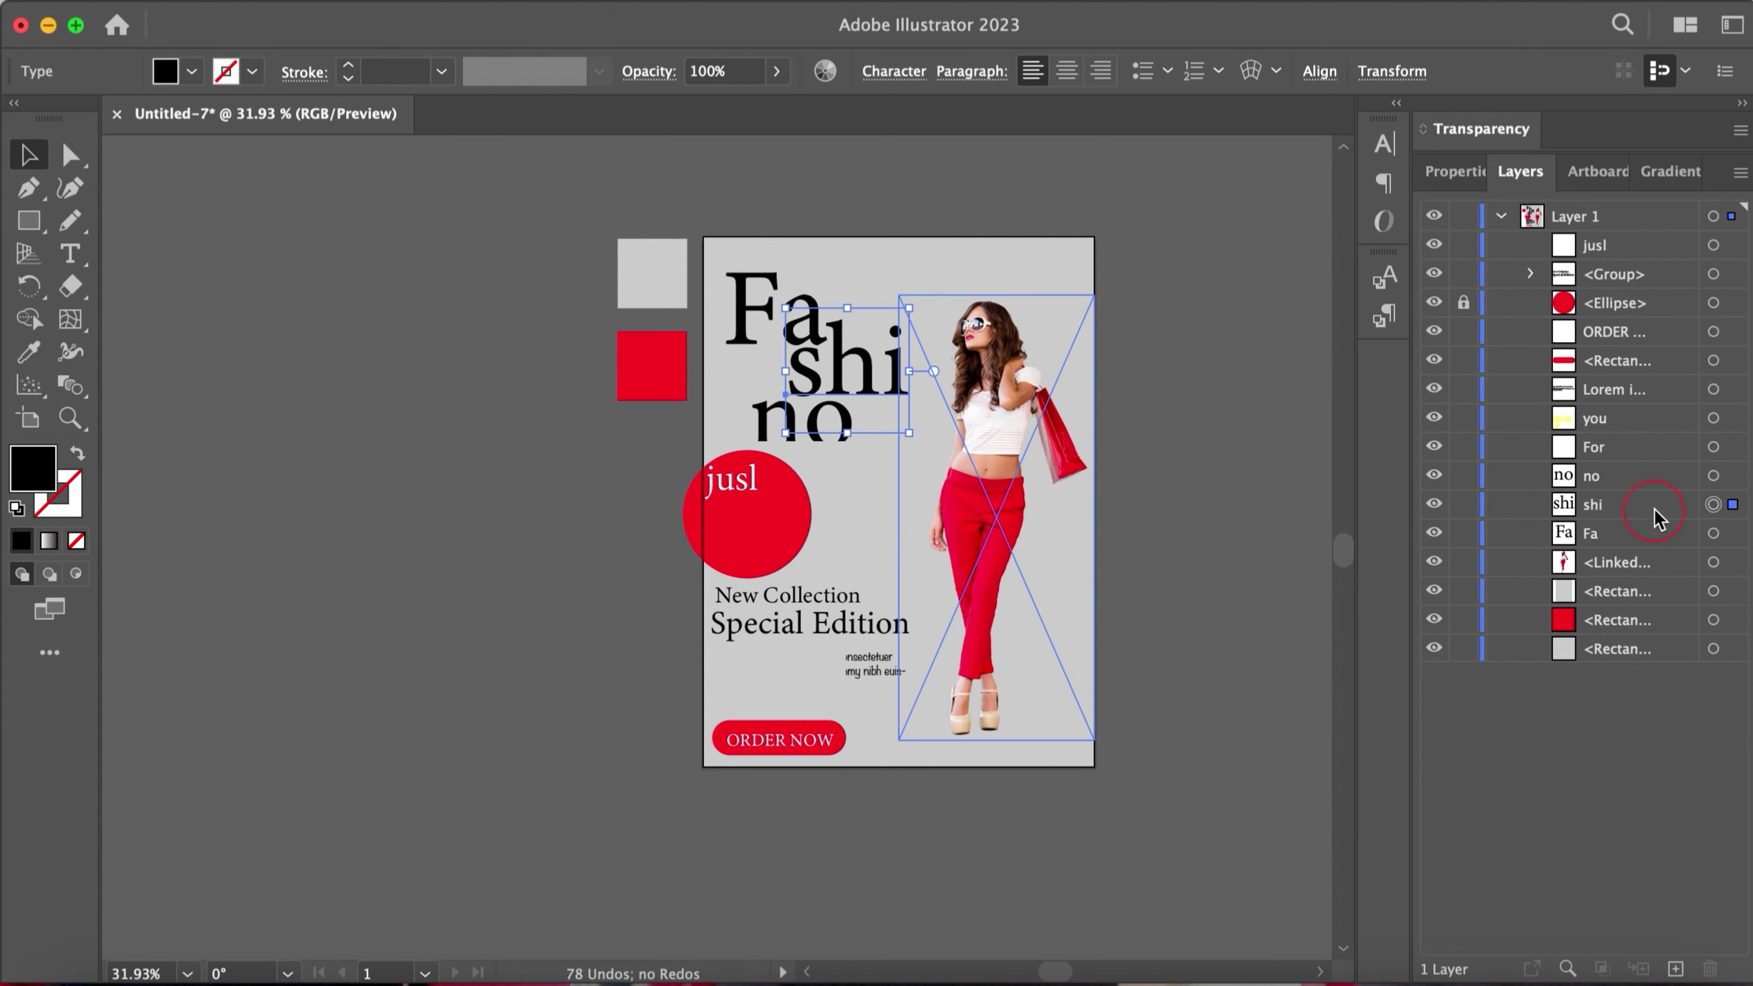
Step: Bring the 'you', 'For' and 'no' text in front of the red circle
right_click(760, 528)
mouse_move(820, 837)
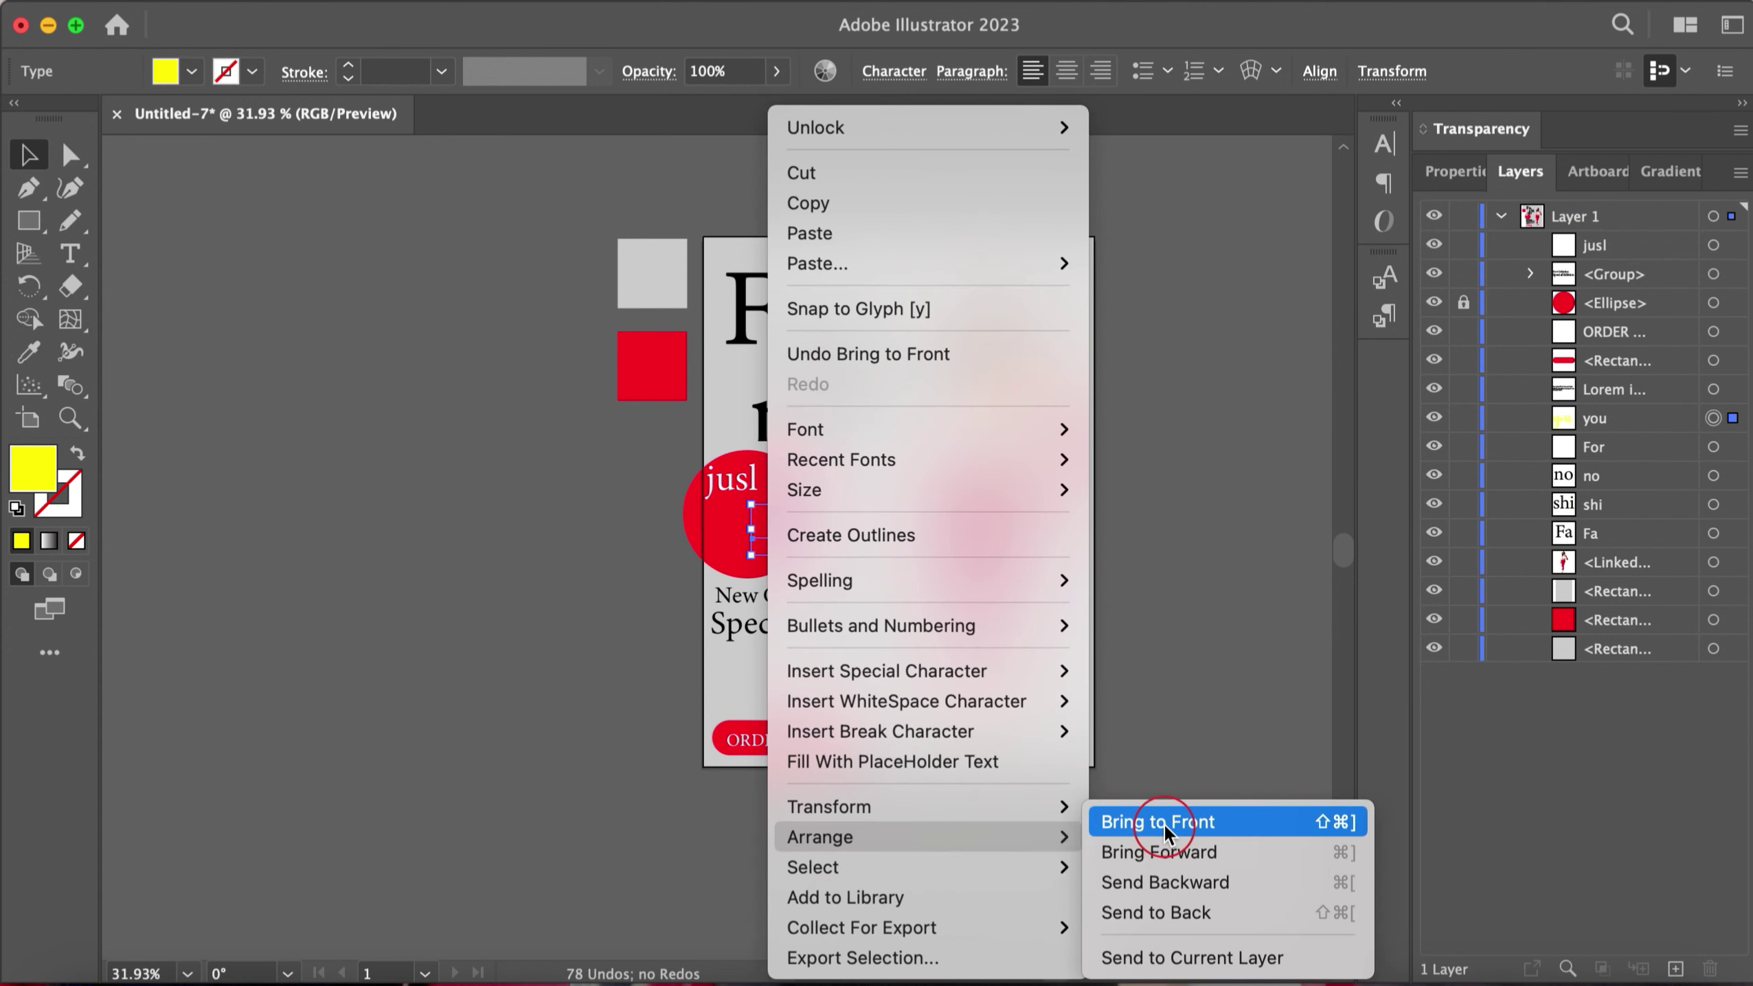
left_click(1163, 823)
right_click(731, 519)
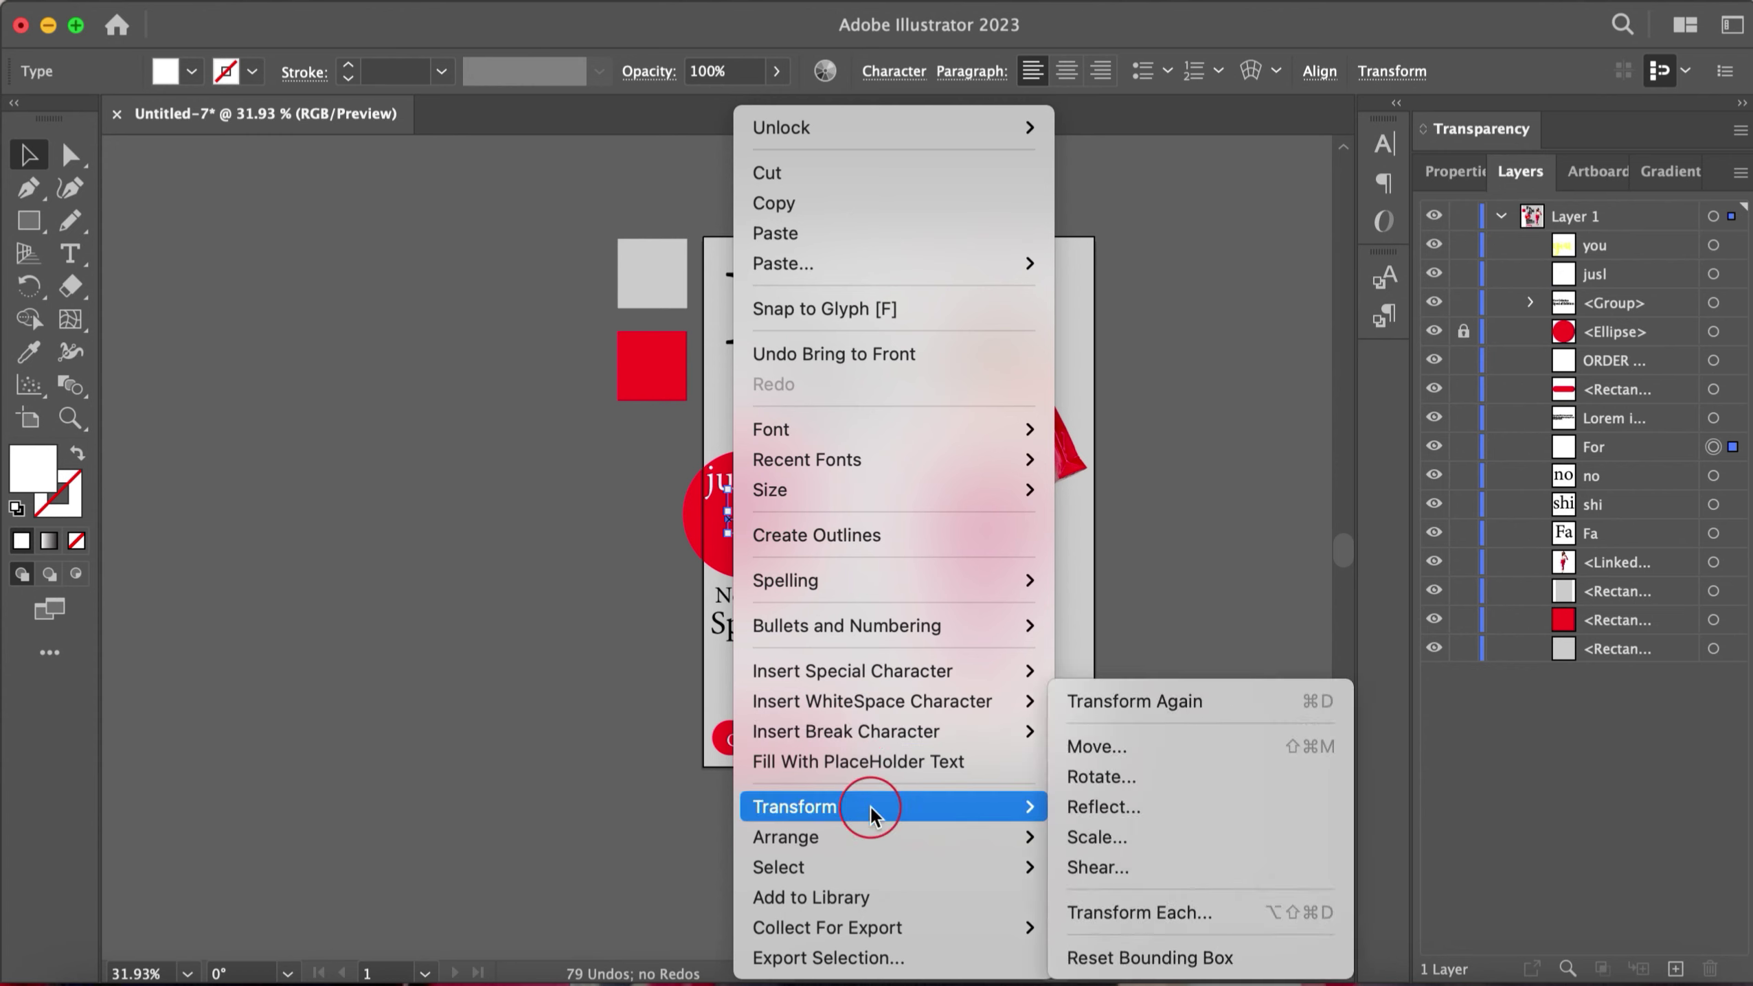
left_click(1115, 818)
right_click(789, 435)
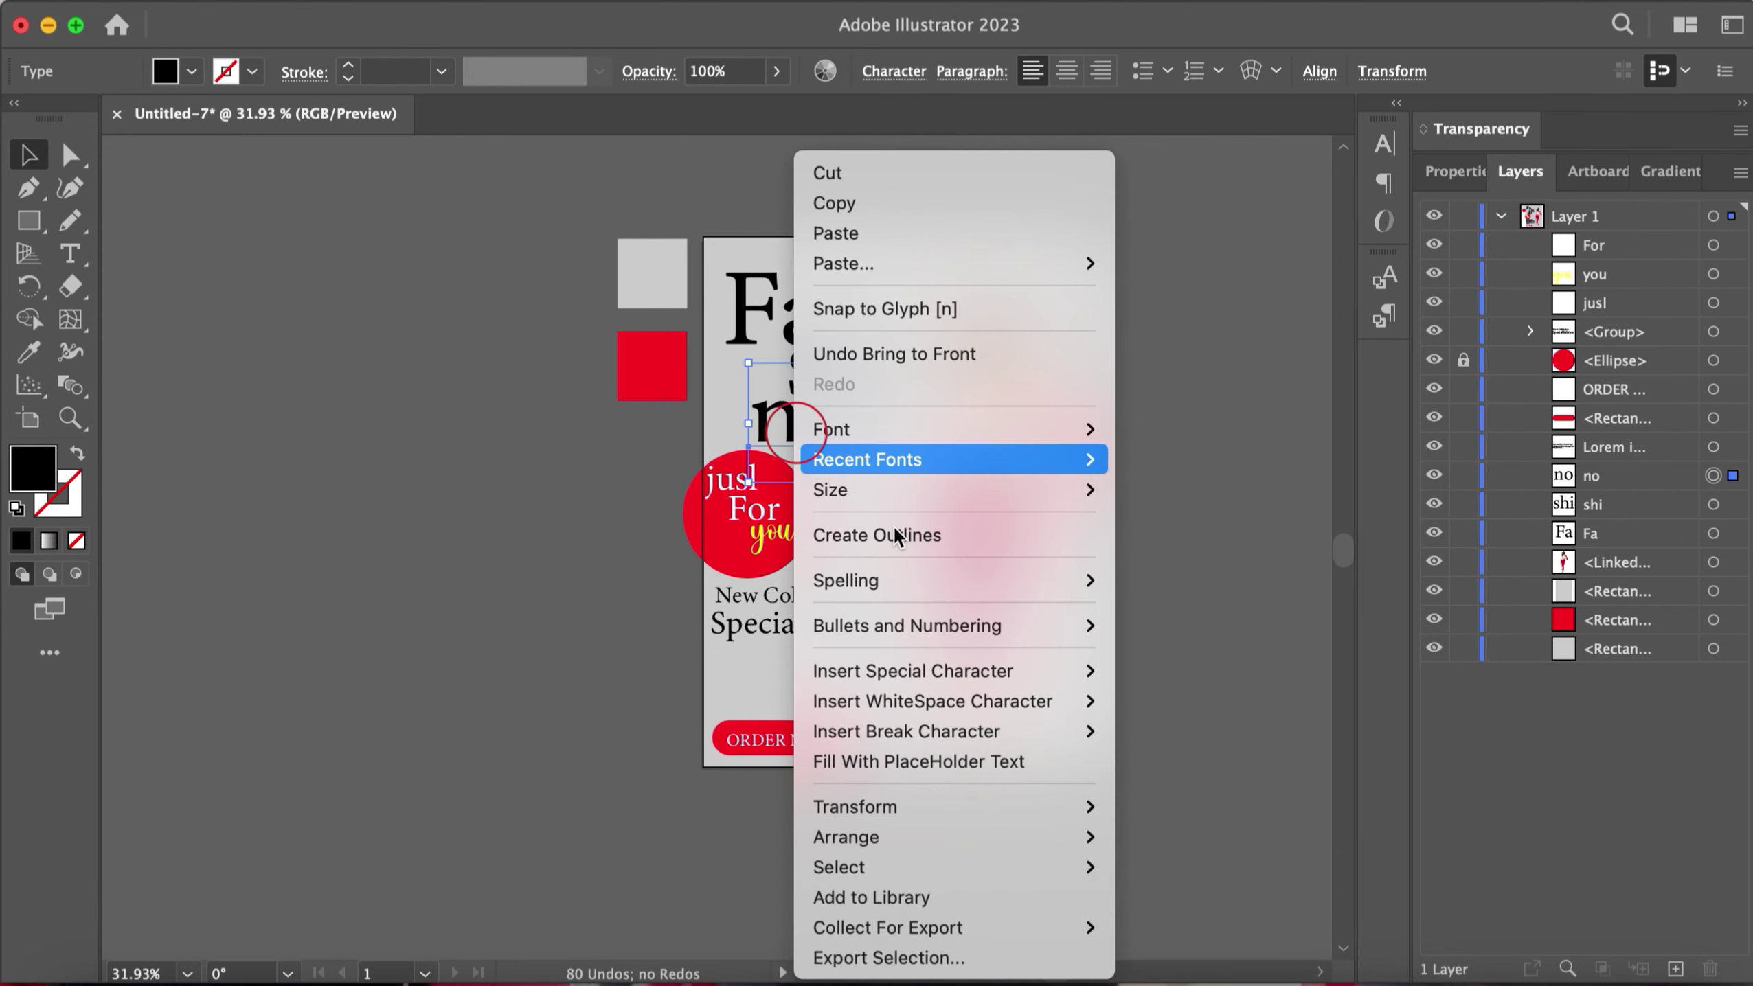
left_click(1158, 823)
left_click(603, 653)
left_click(64, 254)
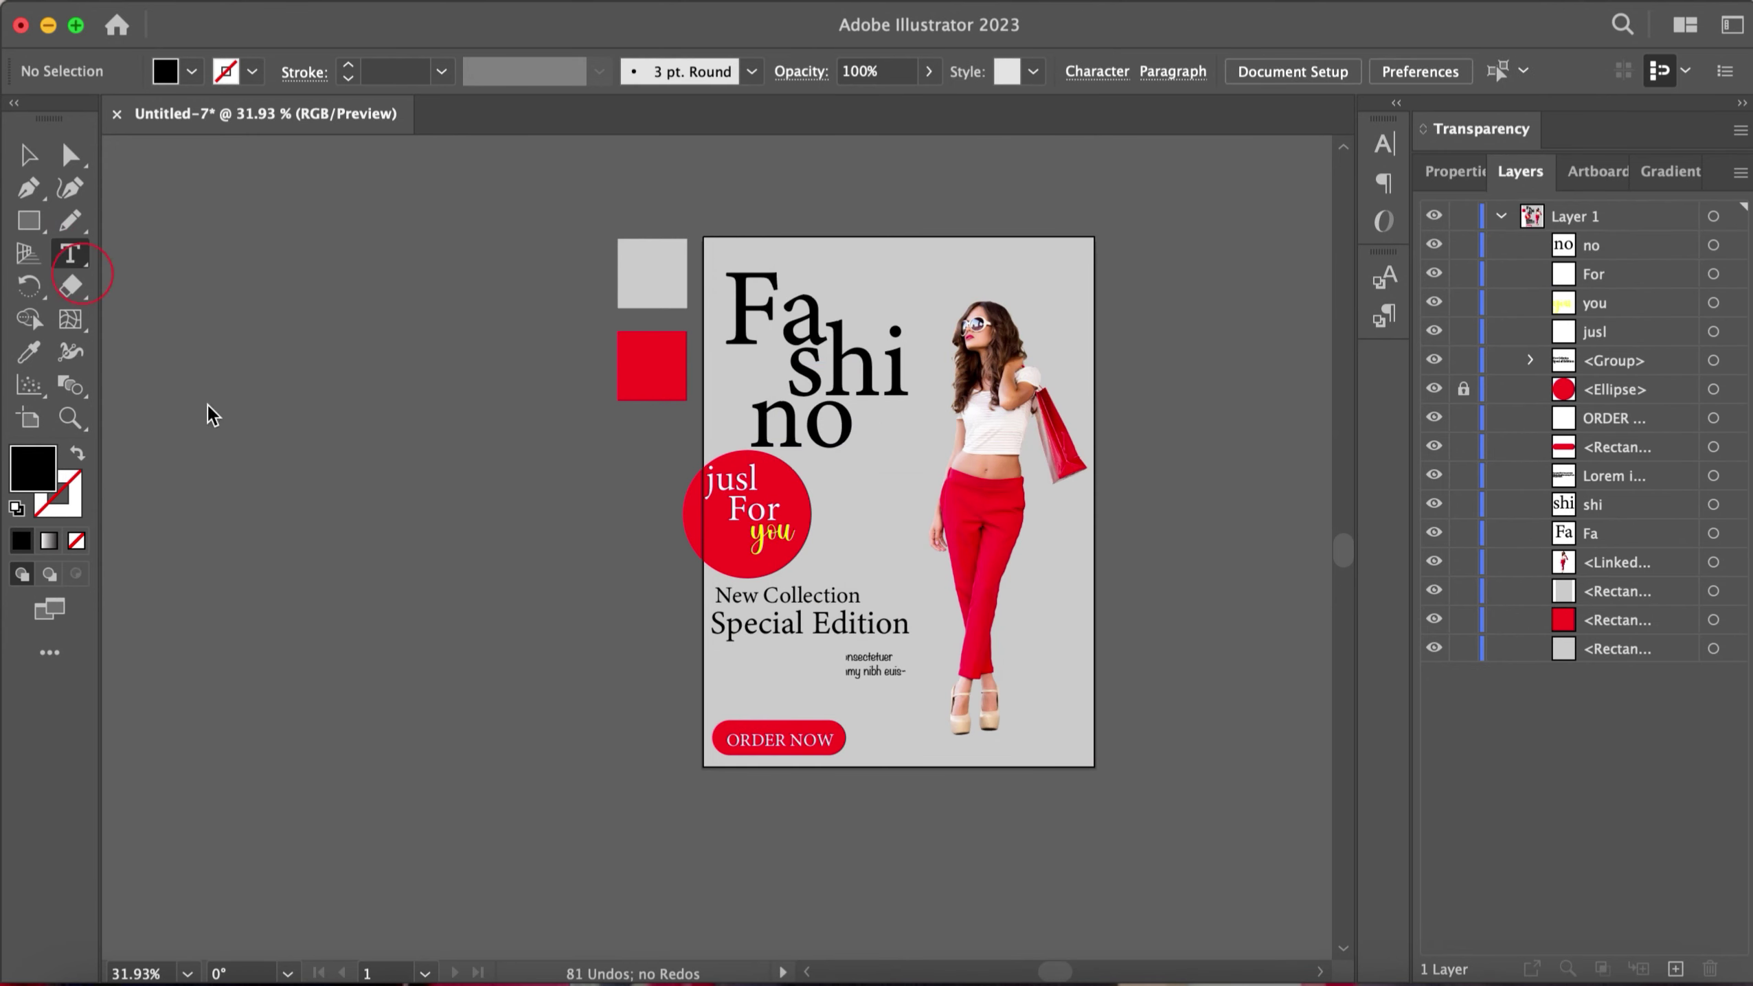
left_click(299, 530)
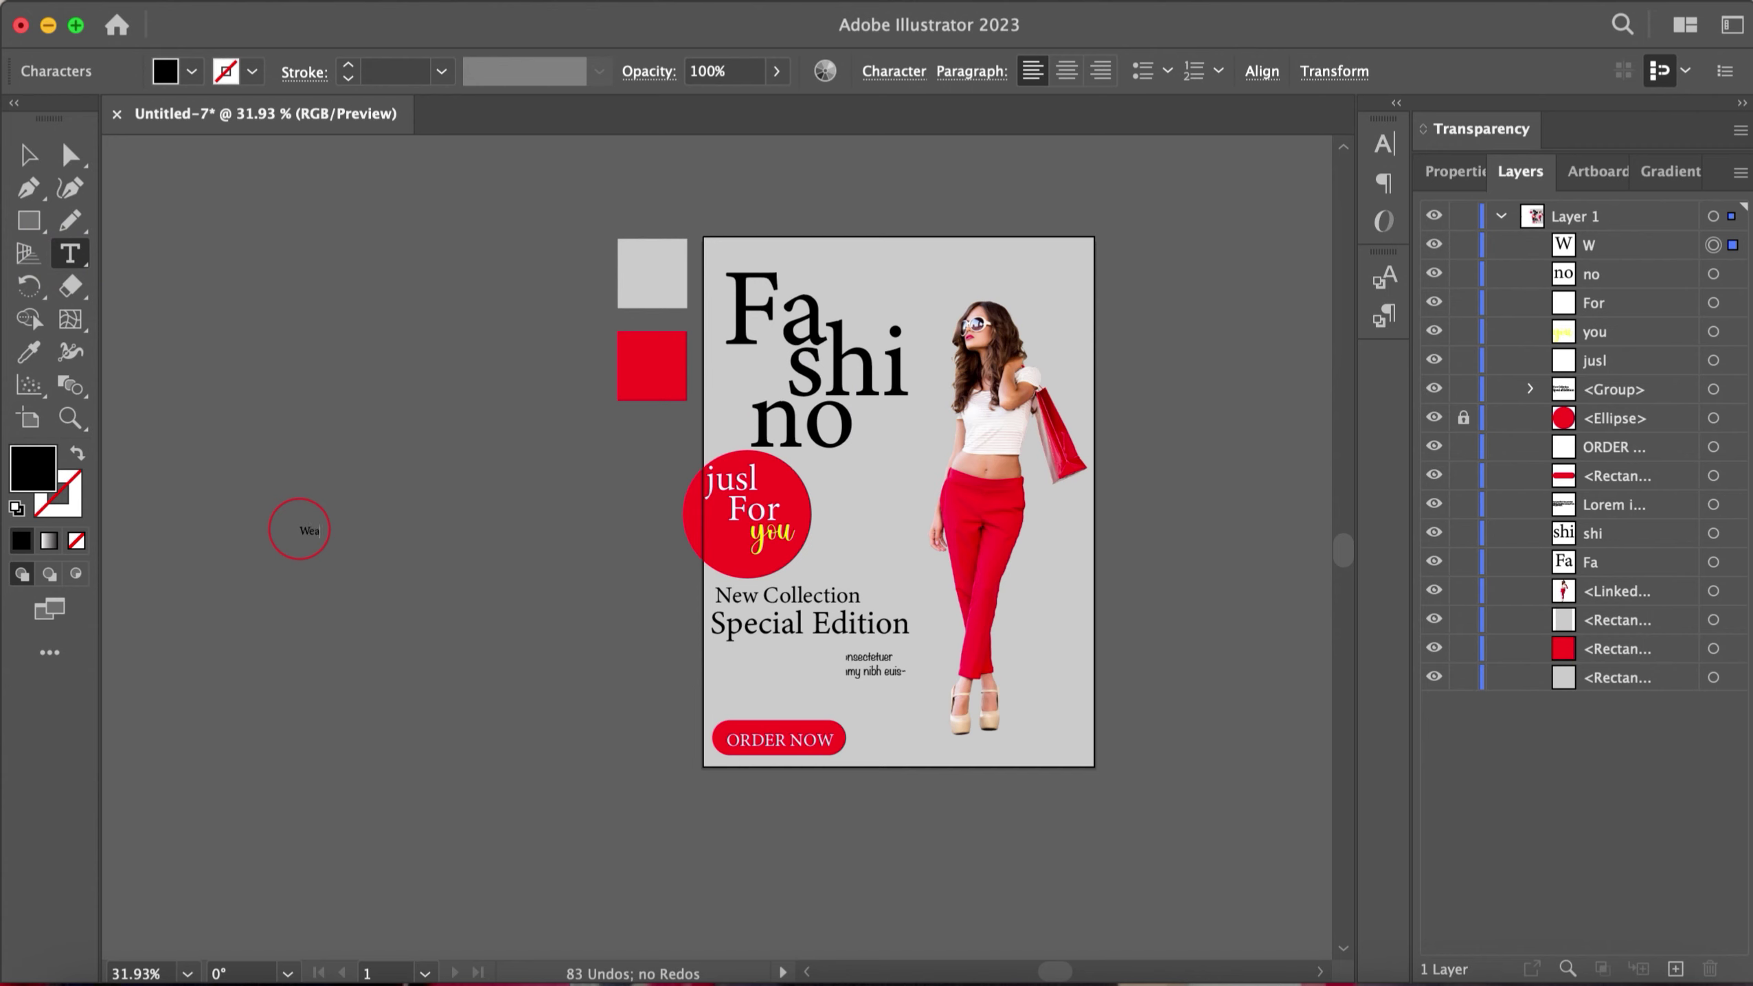
type("Weakened Special")
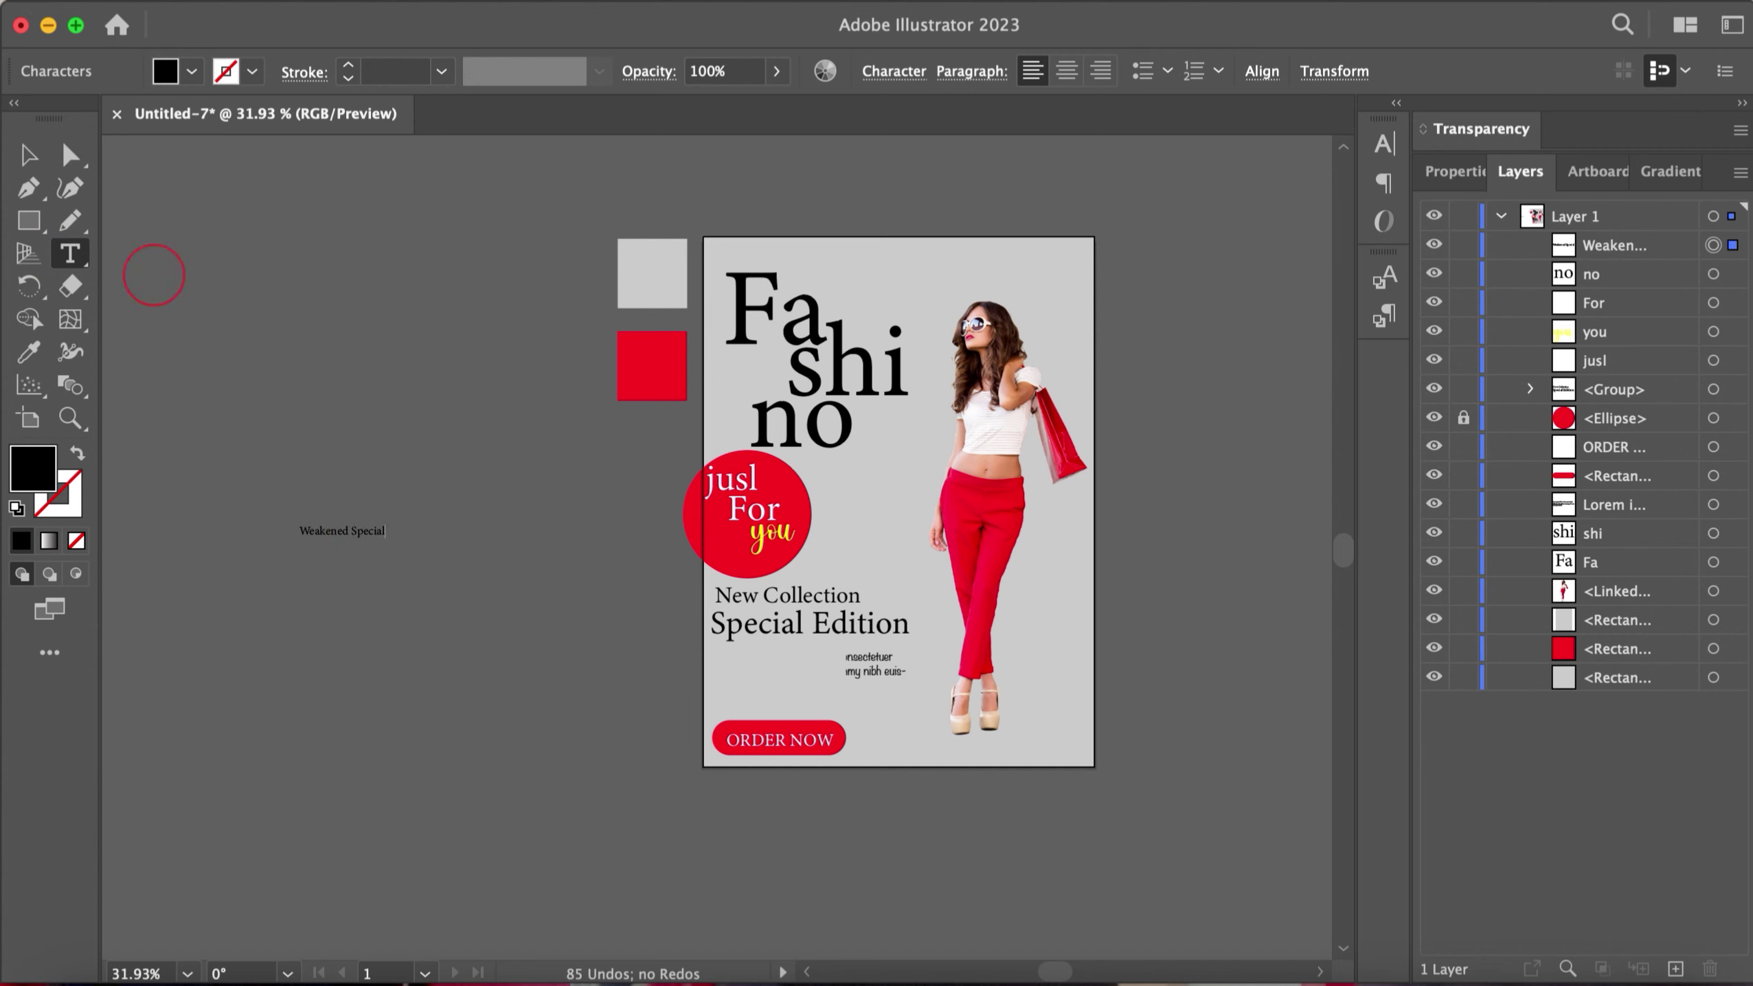
Step: Enlarge Weakened Special about threefold, colour it red and run it vertically along the right edge
key("Escape")
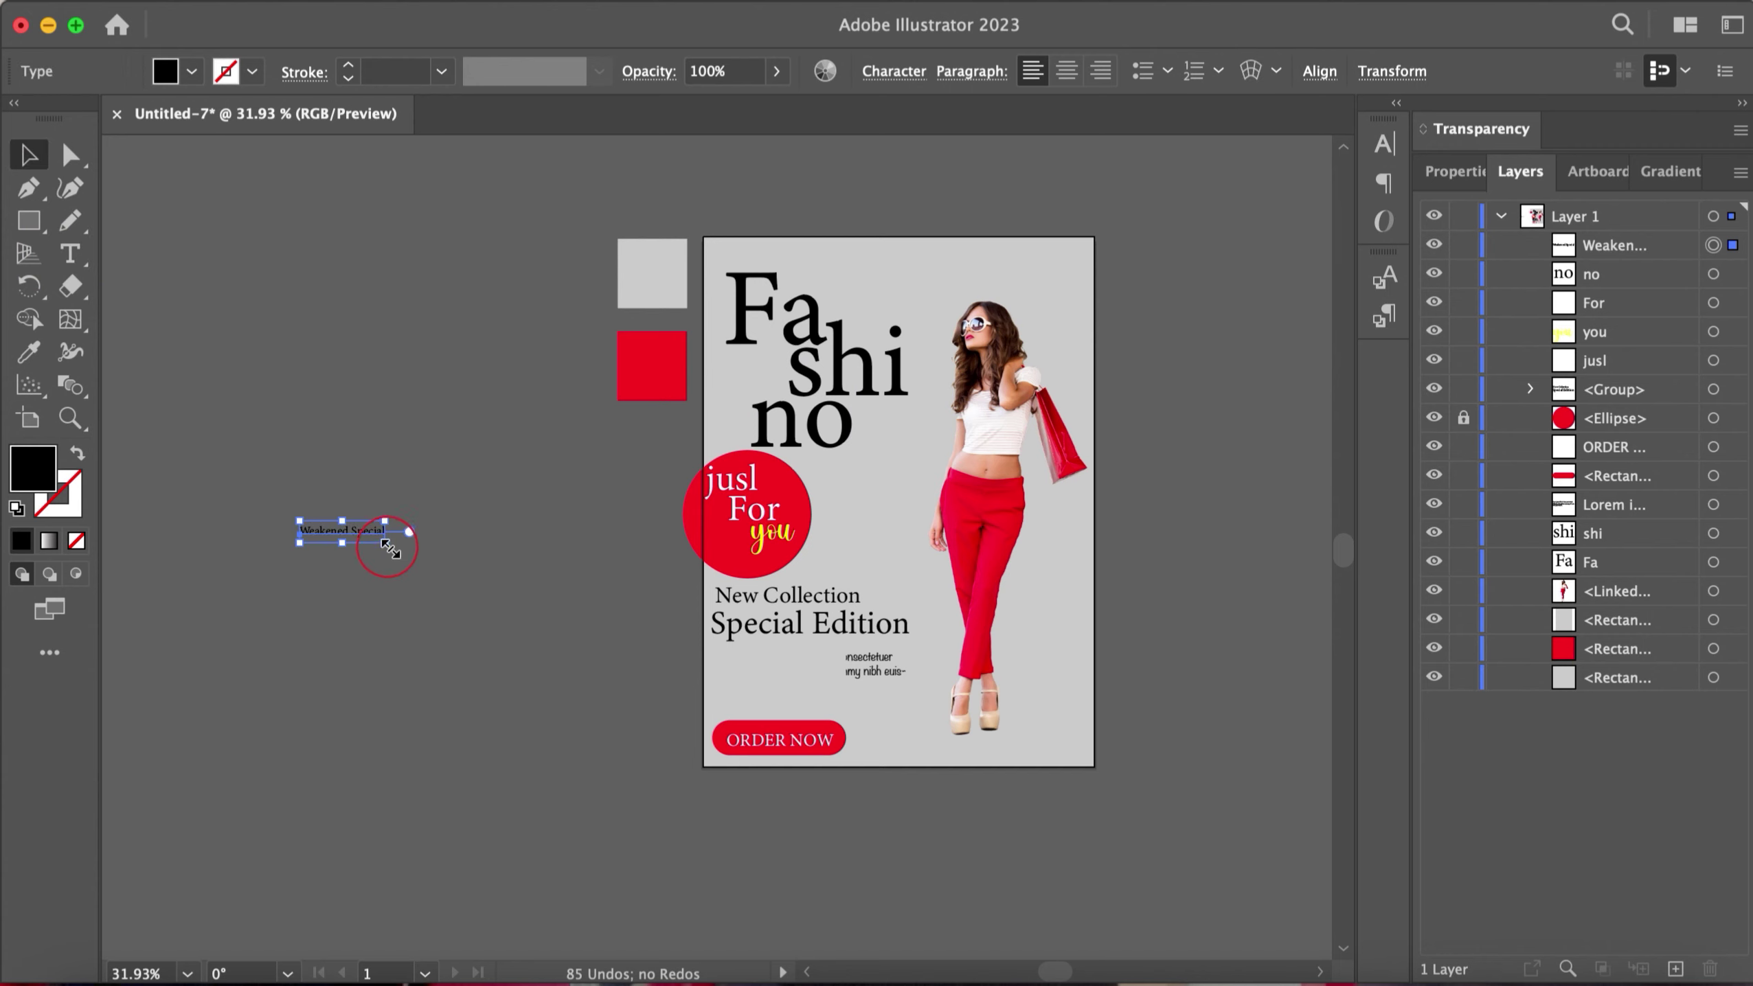
key("i")
mouse_move(390, 548)
left_mouse_down()
mouse_move(529, 562)
mouse_move(449, 394)
left_mouse_up()
left_click(651, 366)
key("v")
mouse_move(391, 552)
left_mouse_down()
mouse_move(1058, 644)
mouse_move(1076, 763)
mouse_move(1052, 684)
mouse_move(1057, 726)
left_mouse_up()
Step: Draw a short line path above the vertical text
key("p")
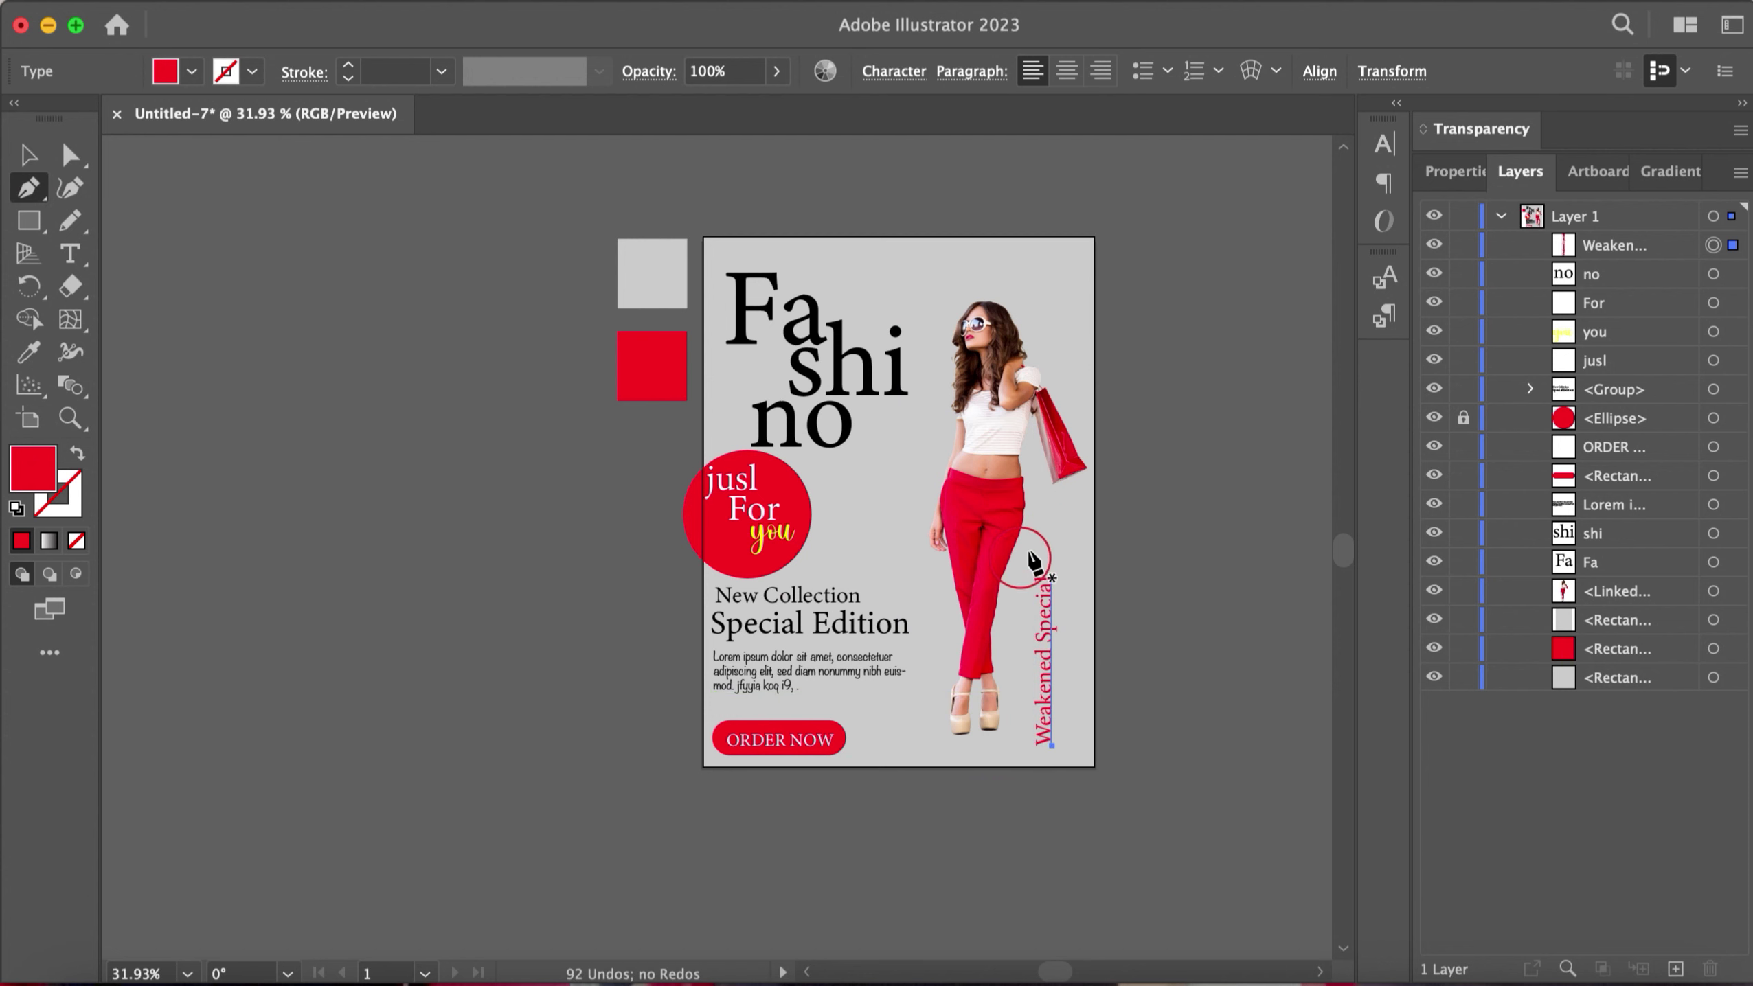
left_click(1054, 512)
key("v")
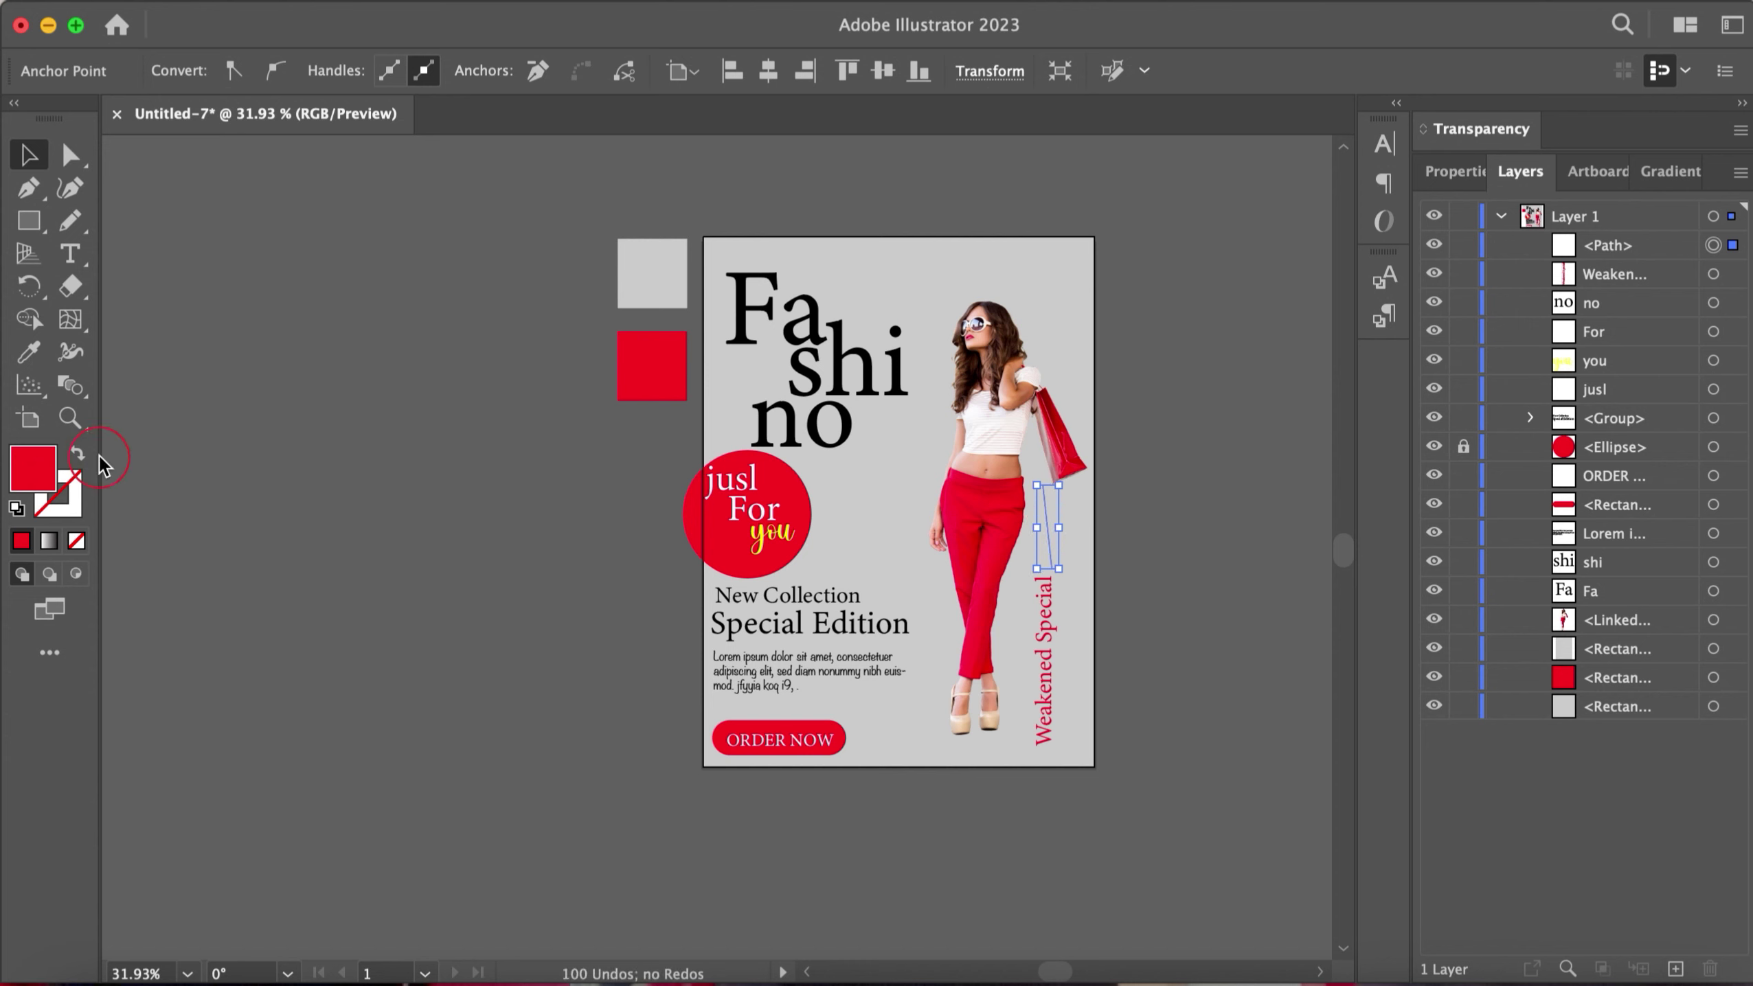
Step: Make the line a 2 pt red stroke with no fill and place a copy near the top
left_click(83, 454)
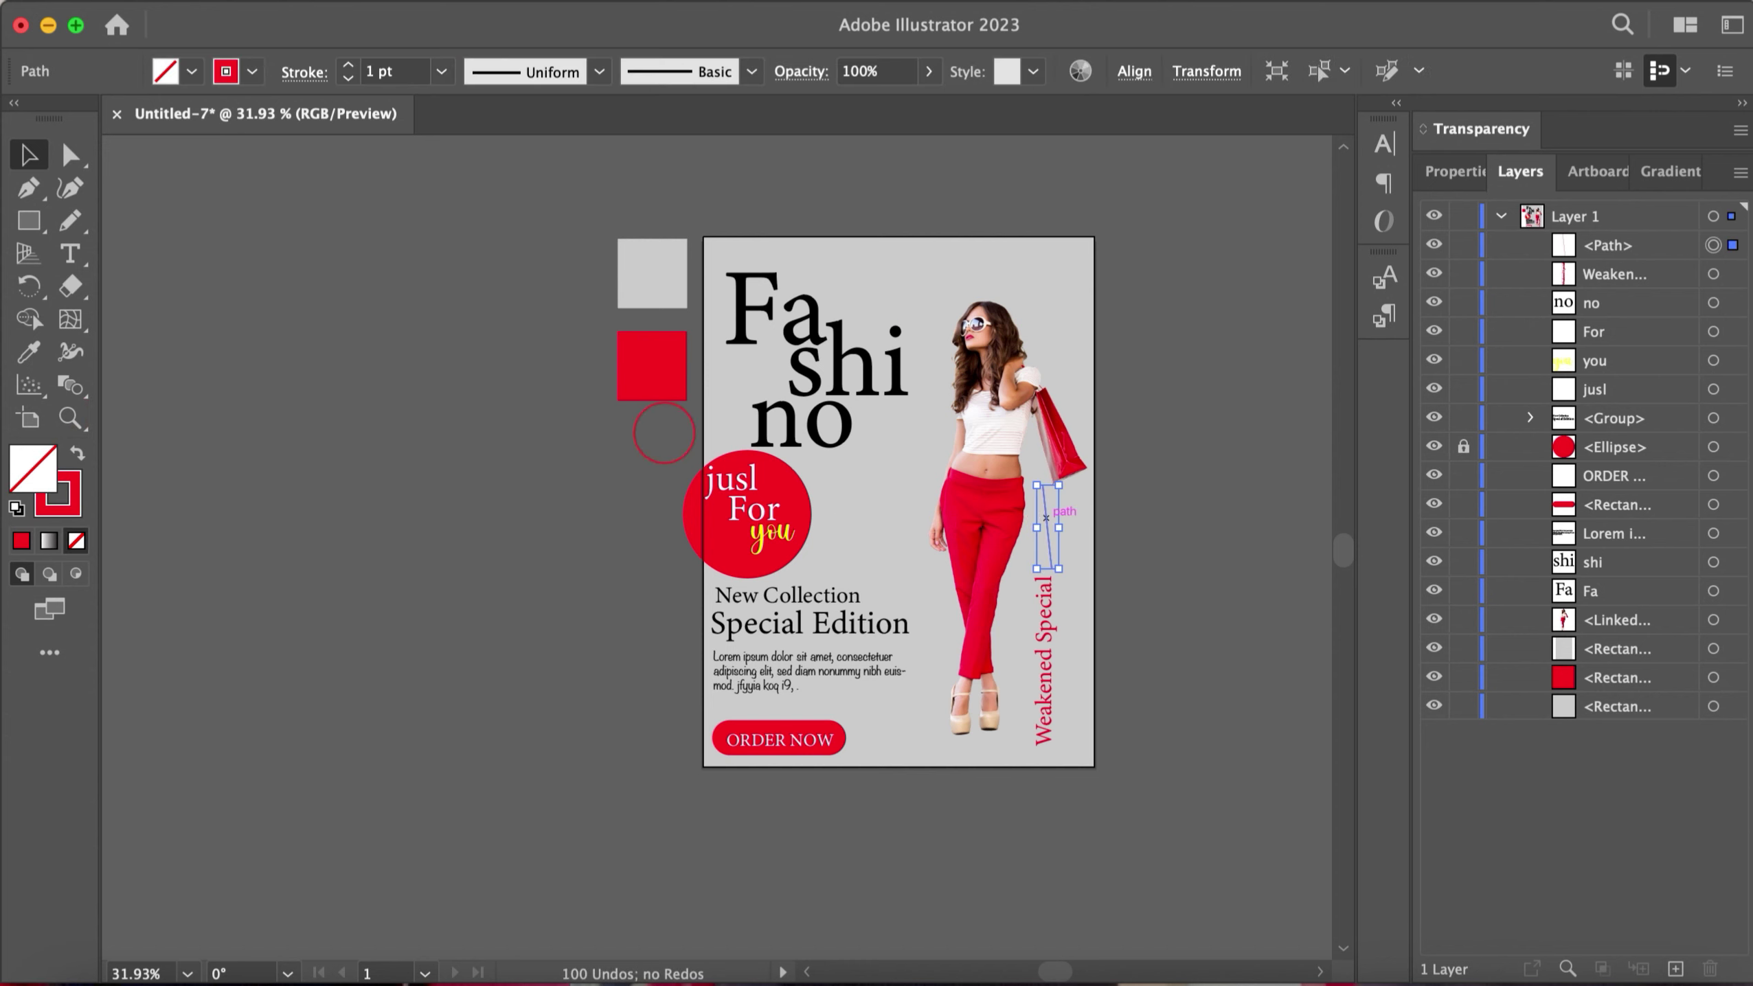
left_click(1042, 484)
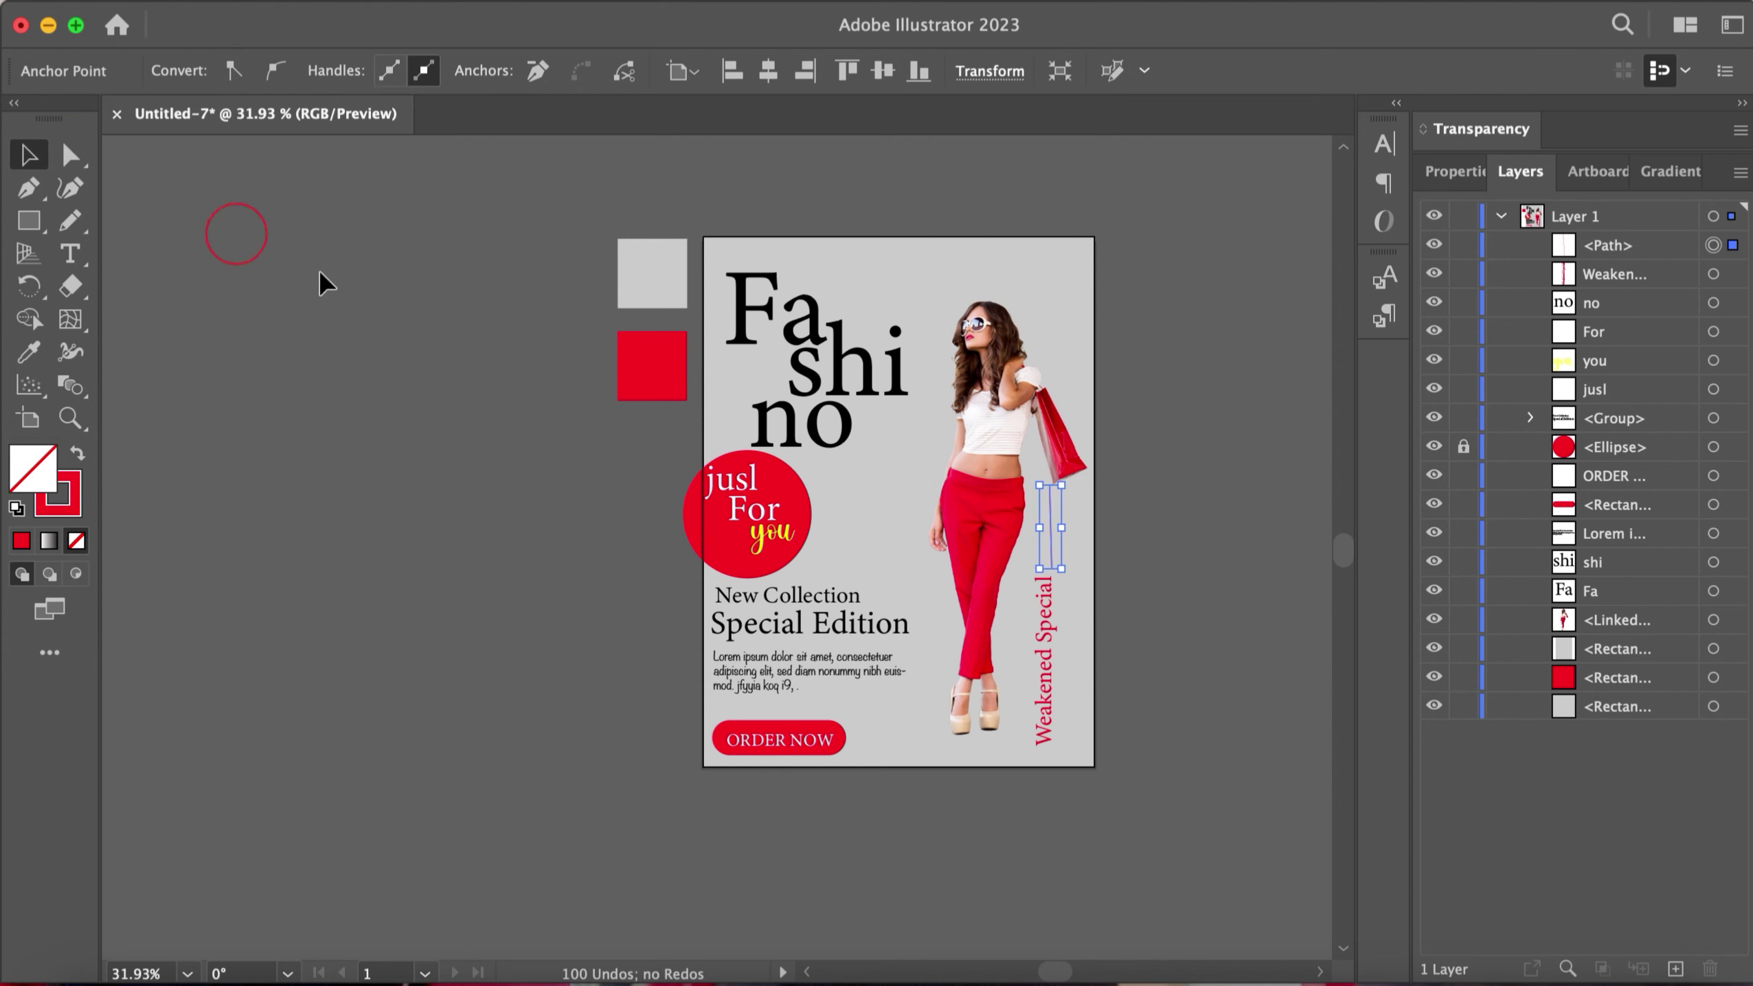
left_click(27, 157)
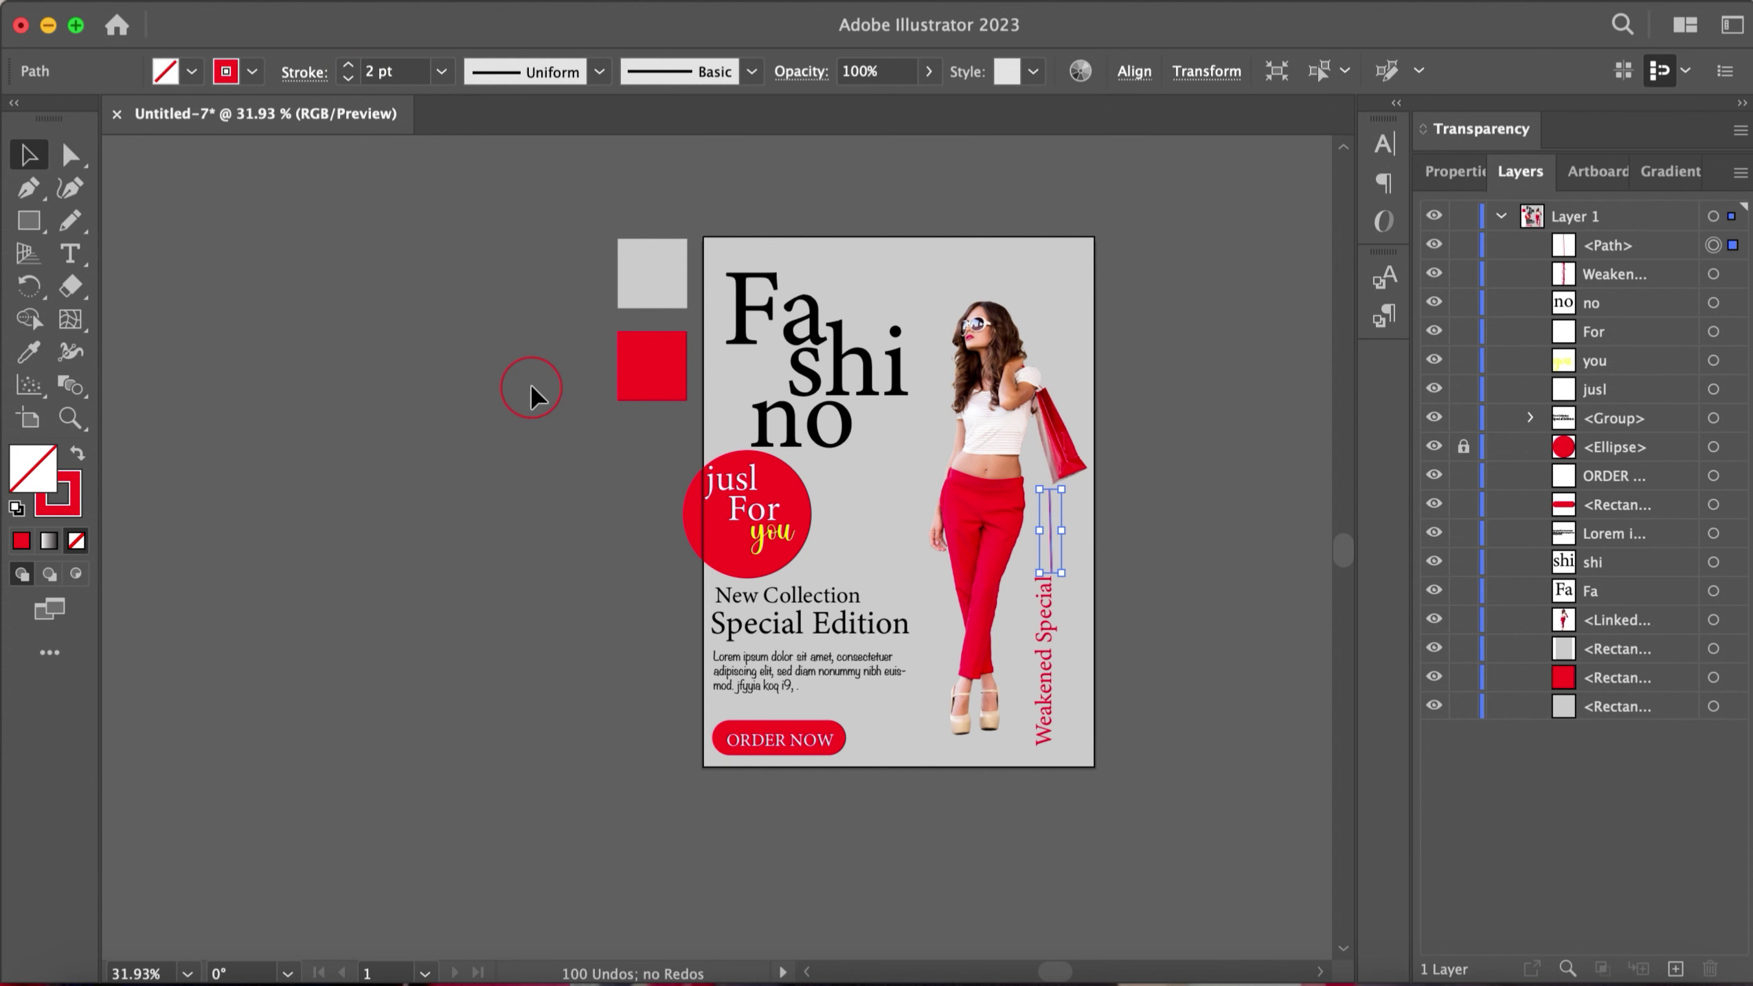
mouse_move(1050, 545)
left_mouse_down()
mouse_move(922, 318)
mouse_move(925, 278)
mouse_move(922, 296)
left_mouse_up()
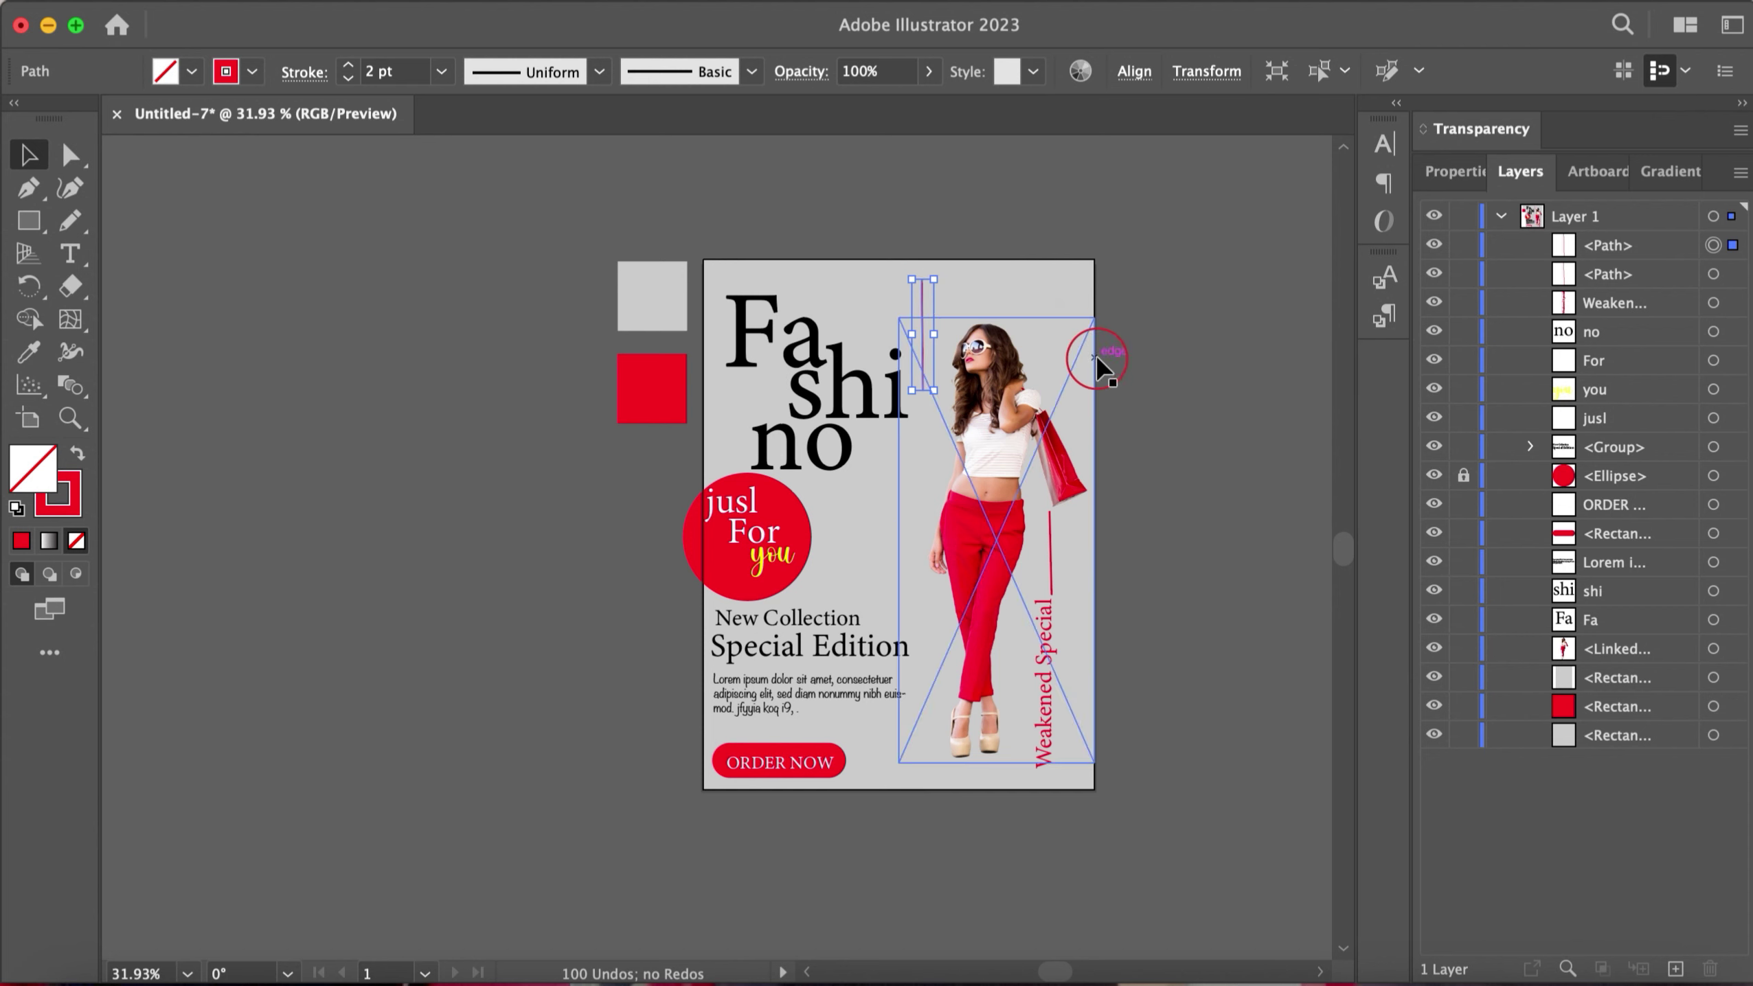
left_click(576, 216)
Step: Delete the light grey and red swatch squares beside the poster
left_click(644, 324)
key("Delete")
left_click(649, 373)
key("Delete")
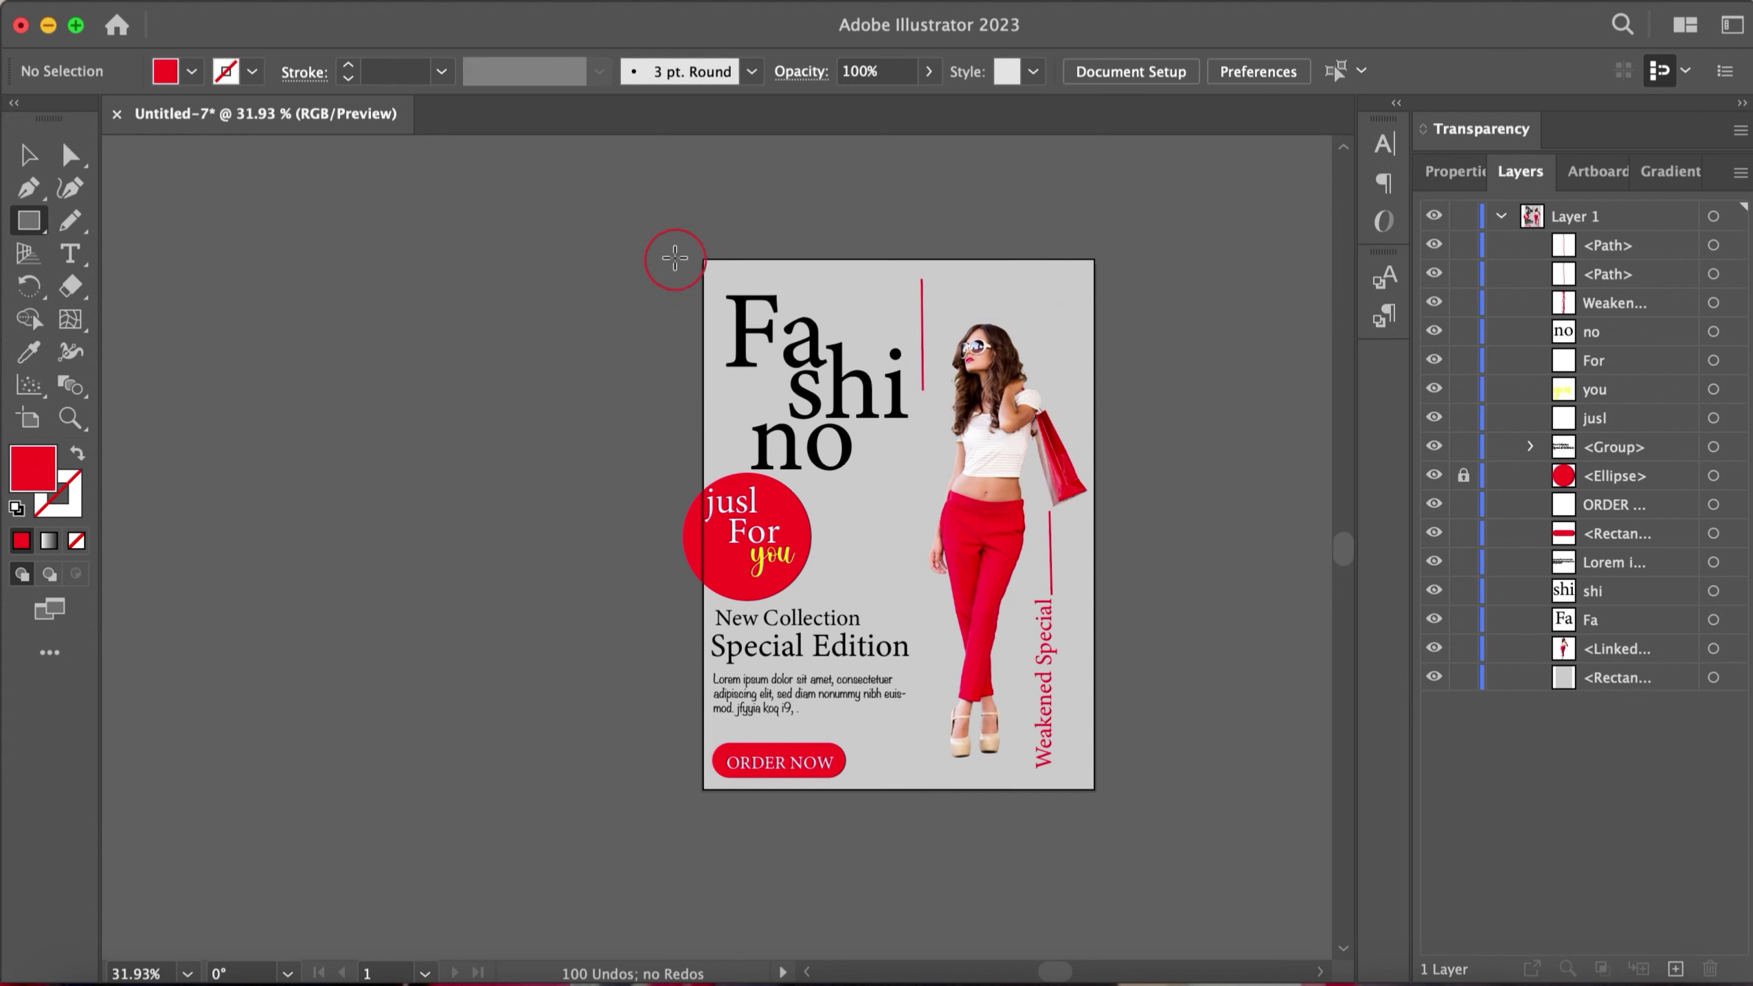
Step: Draw an artboard-sized rectangle and make a clipping mask of all artwork with it
left_click_drag(704, 259, 1095, 788)
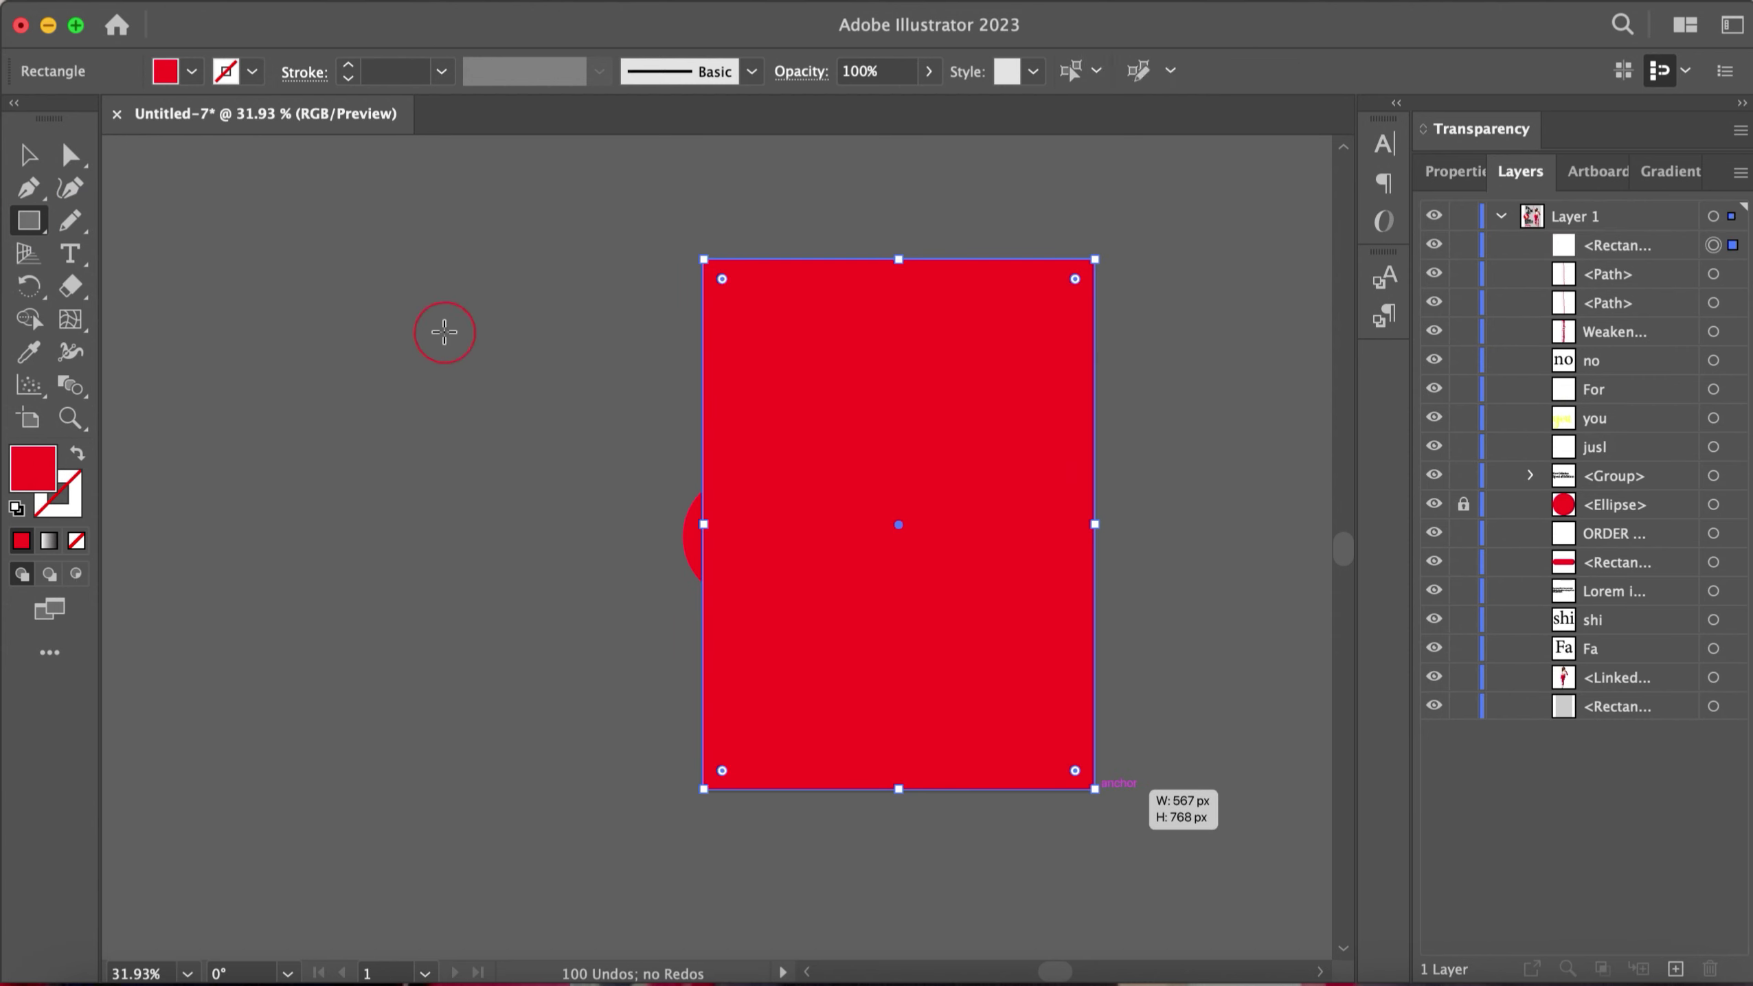
key("v")
key("ctrl+a")
right_click(1166, 365)
left_click(1223, 760)
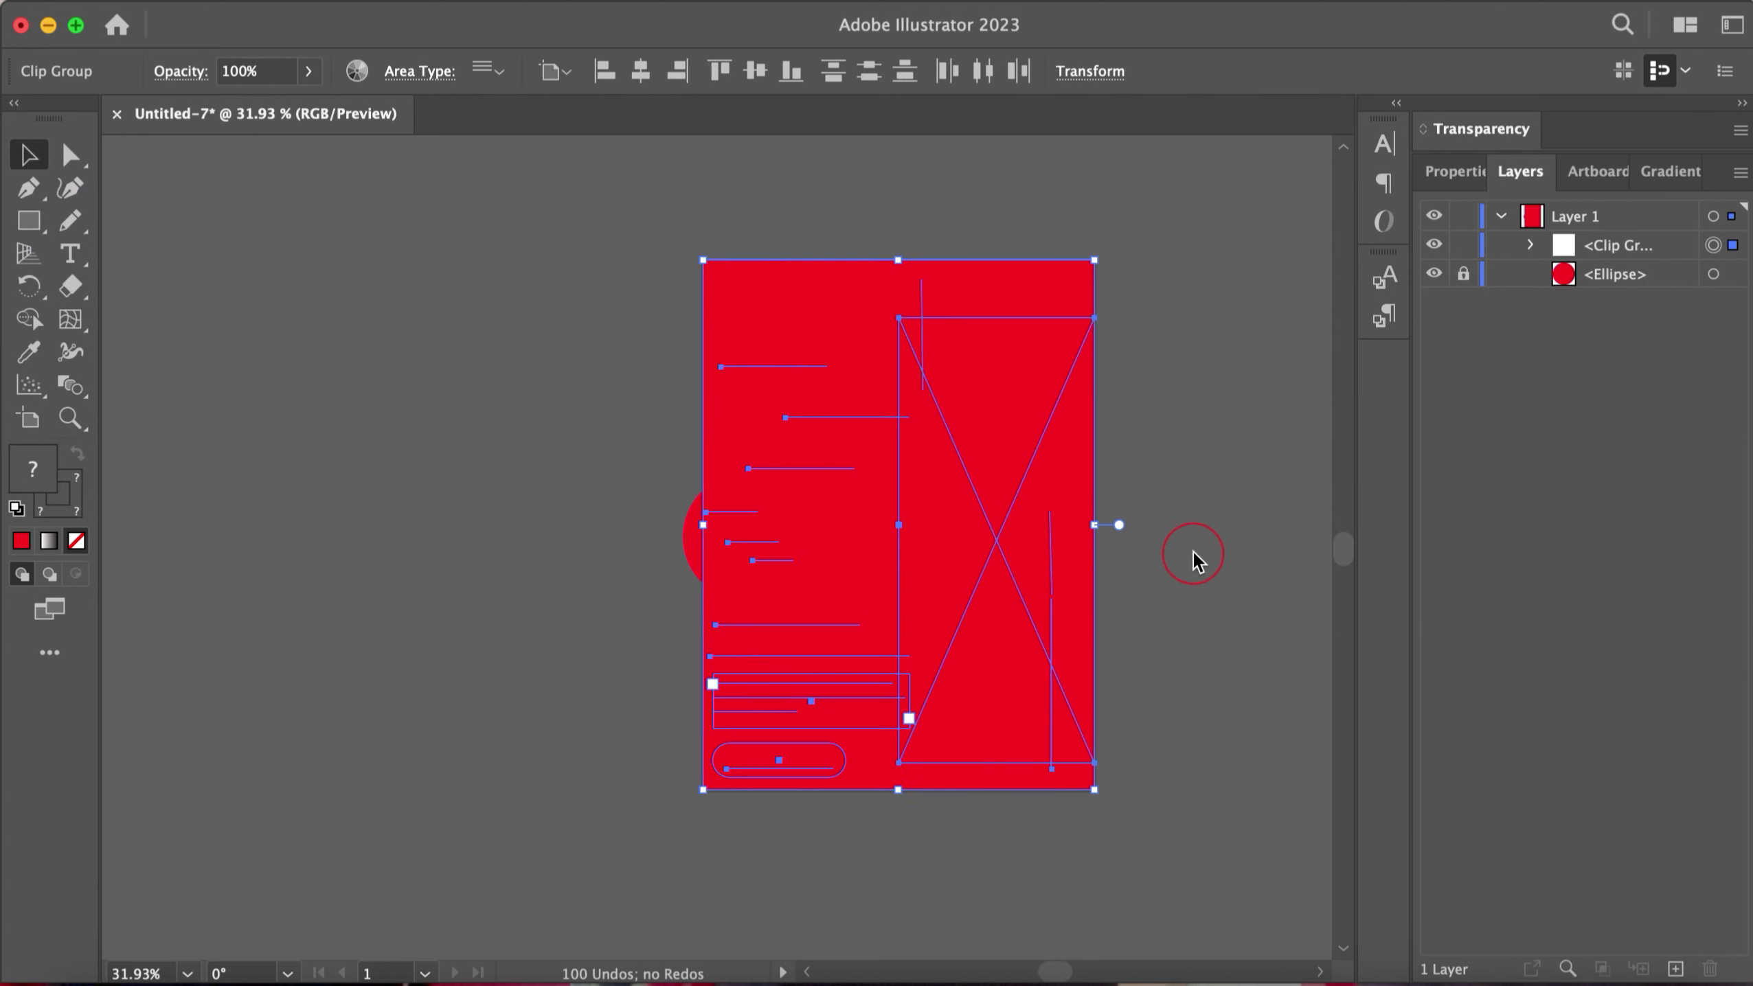
left_click(675, 533)
key("ctrl+z")
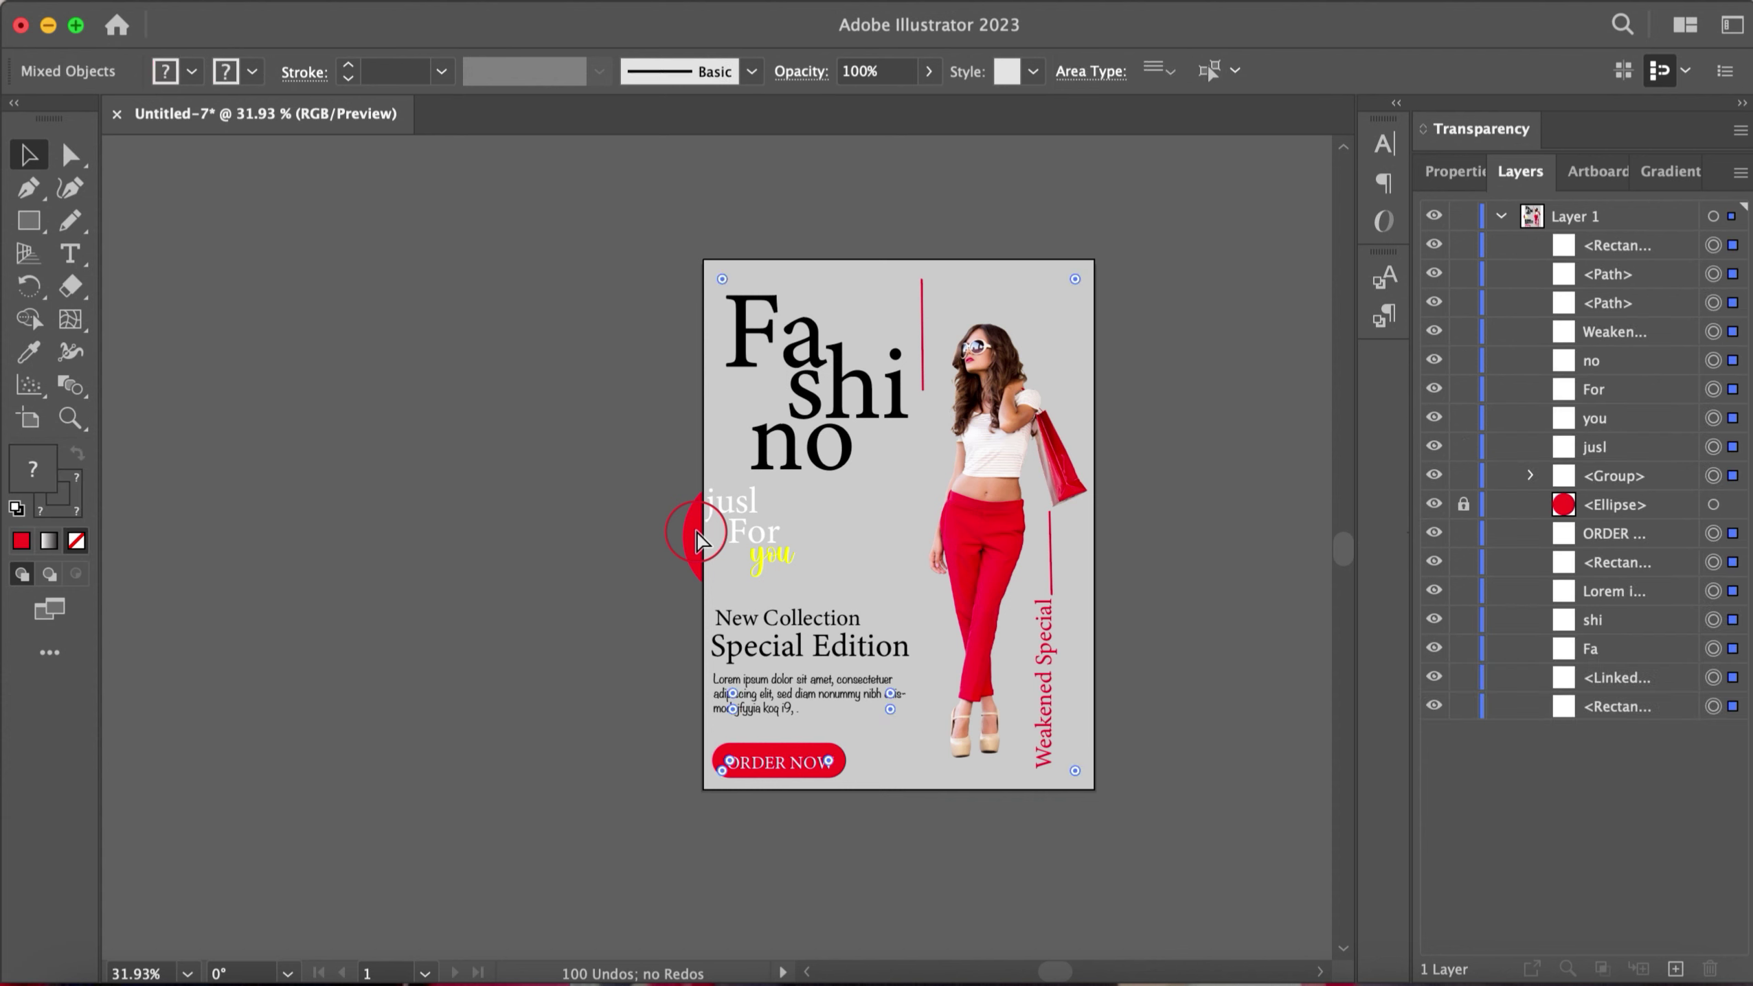
key("ctrl+z")
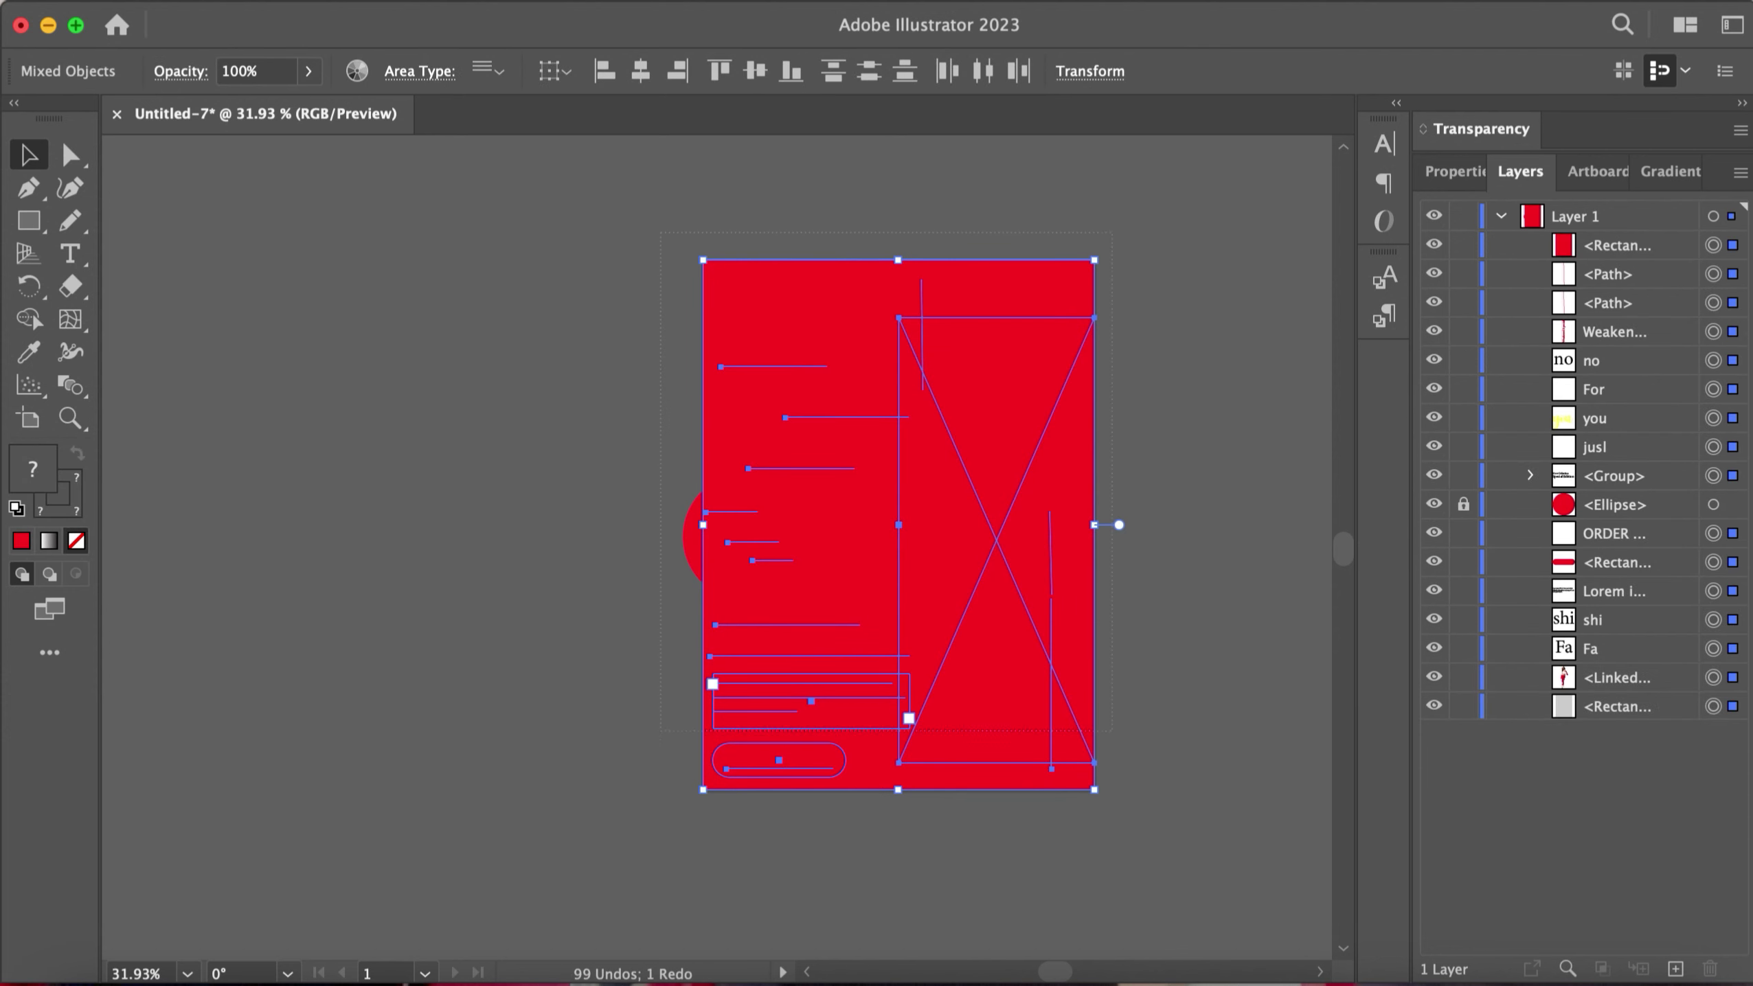
right_click(1228, 442)
left_click(1340, 760)
left_click(668, 296)
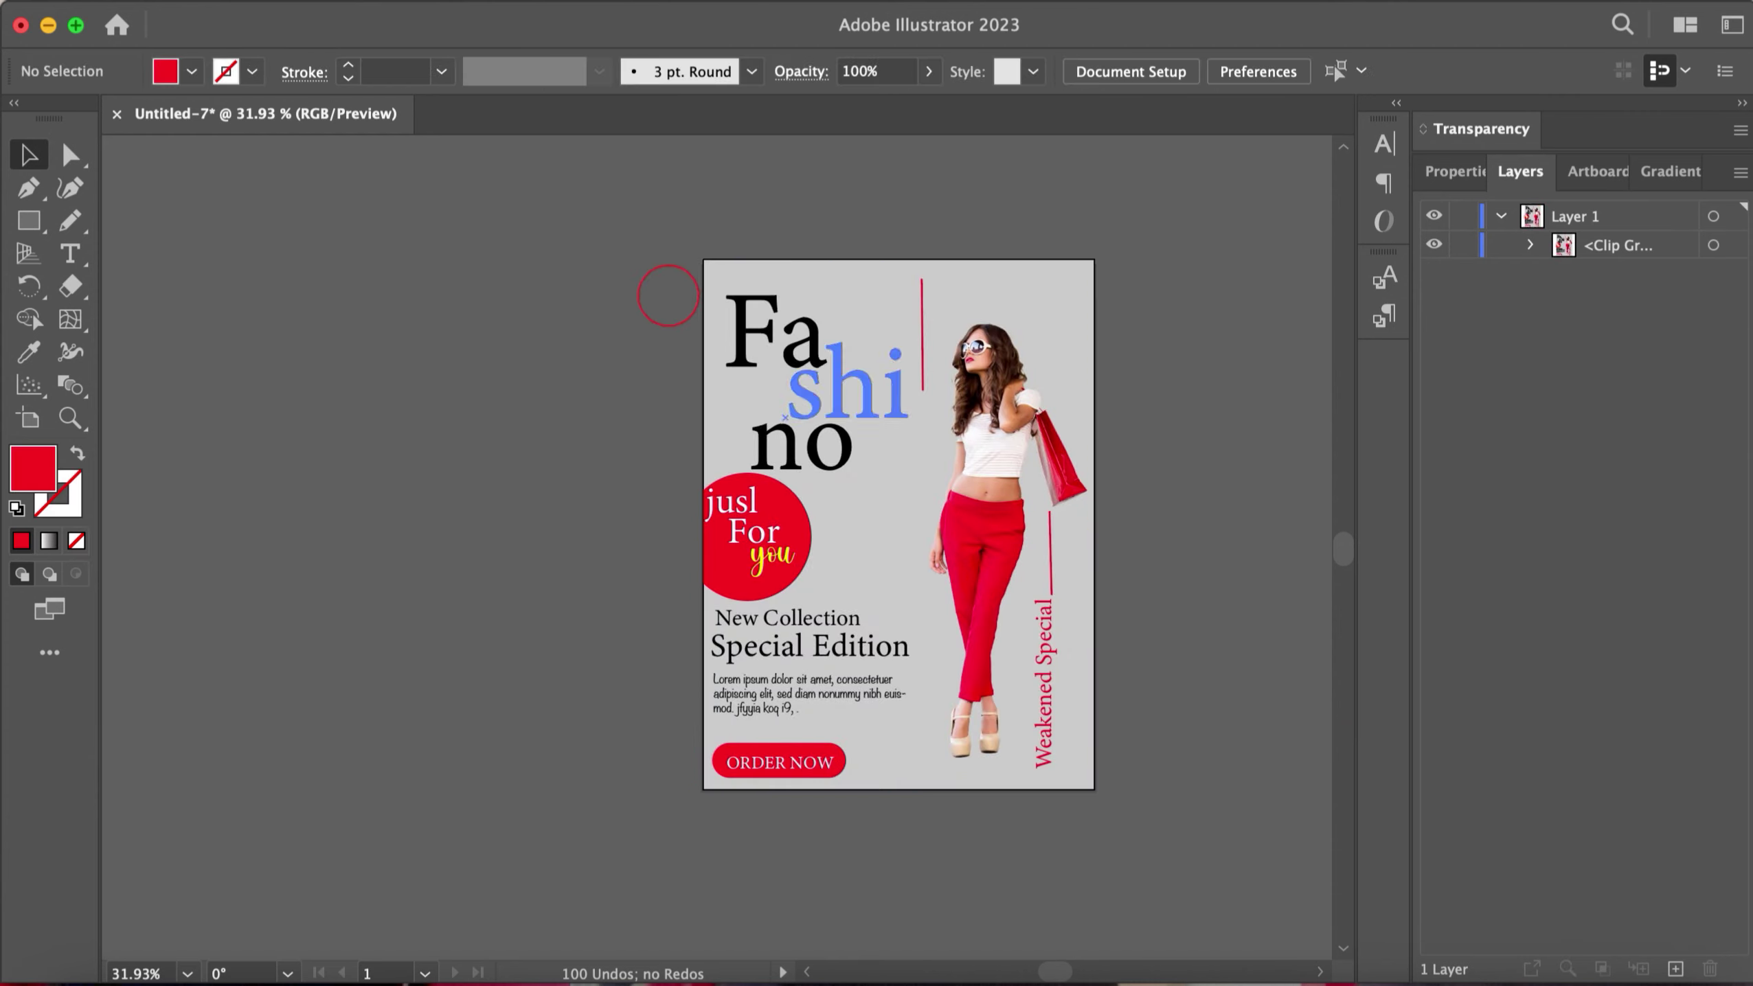